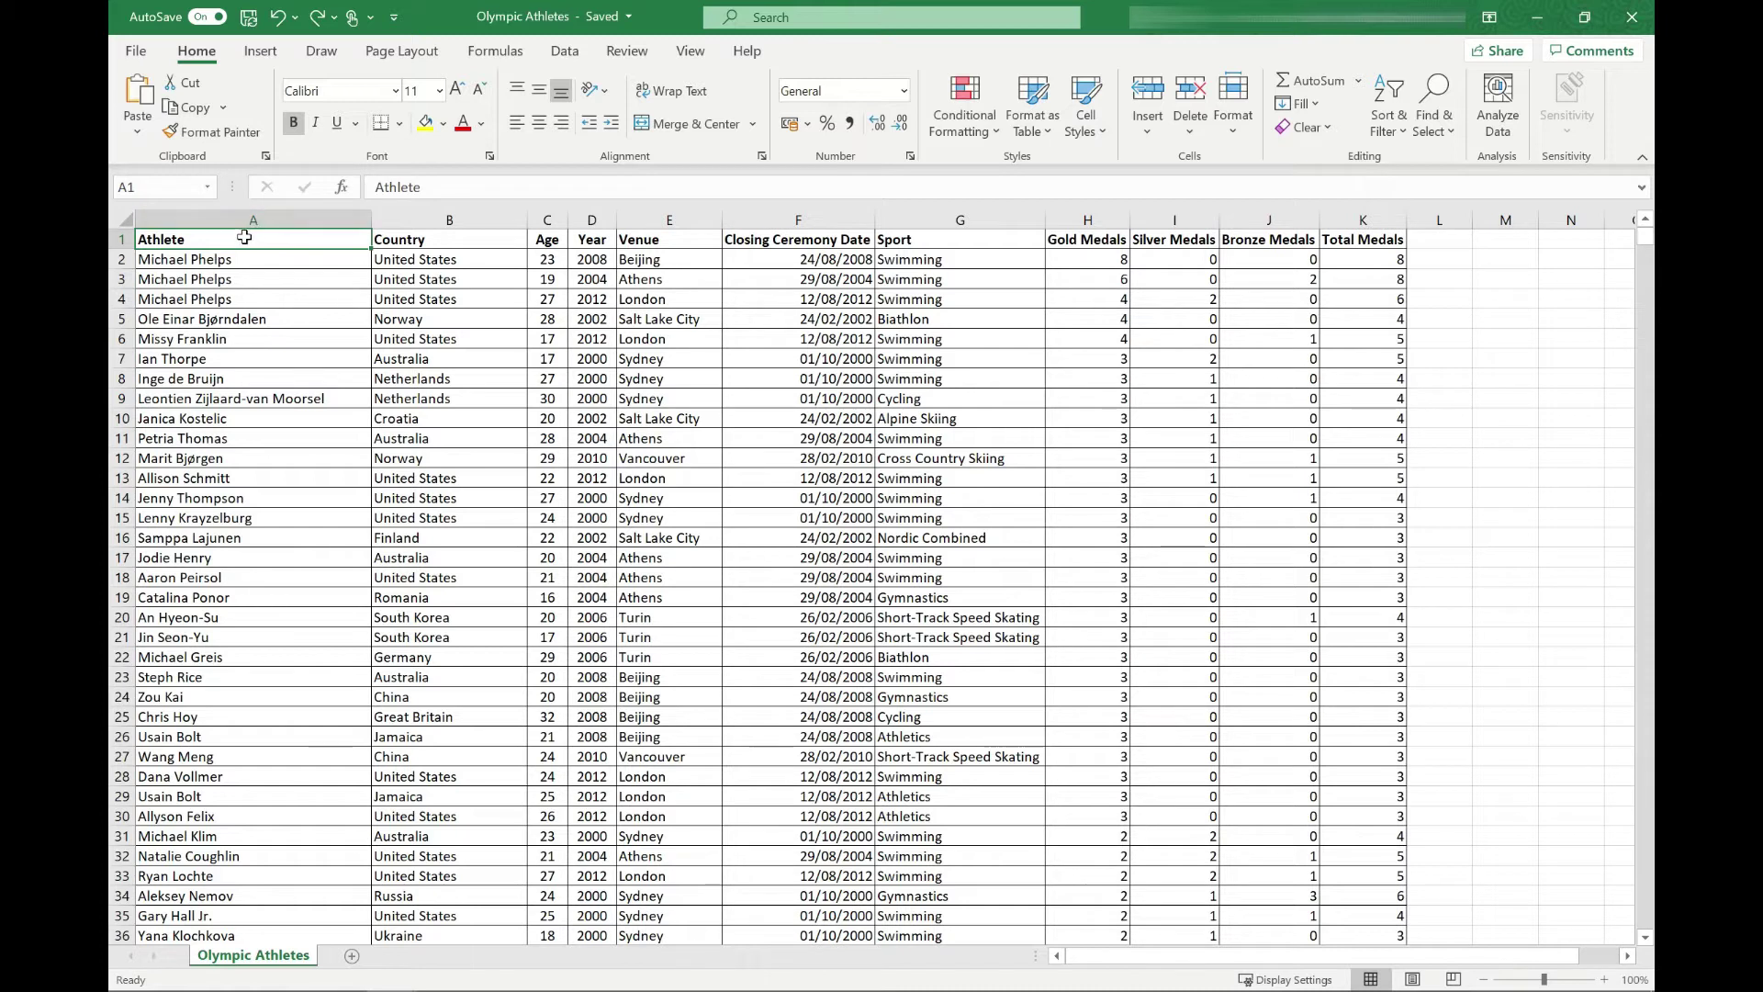
- Select the whole athlete dataset from A1 through column K down to its last row, 8614
drag(244, 238, 1372, 986)
key(ctrl+Home)
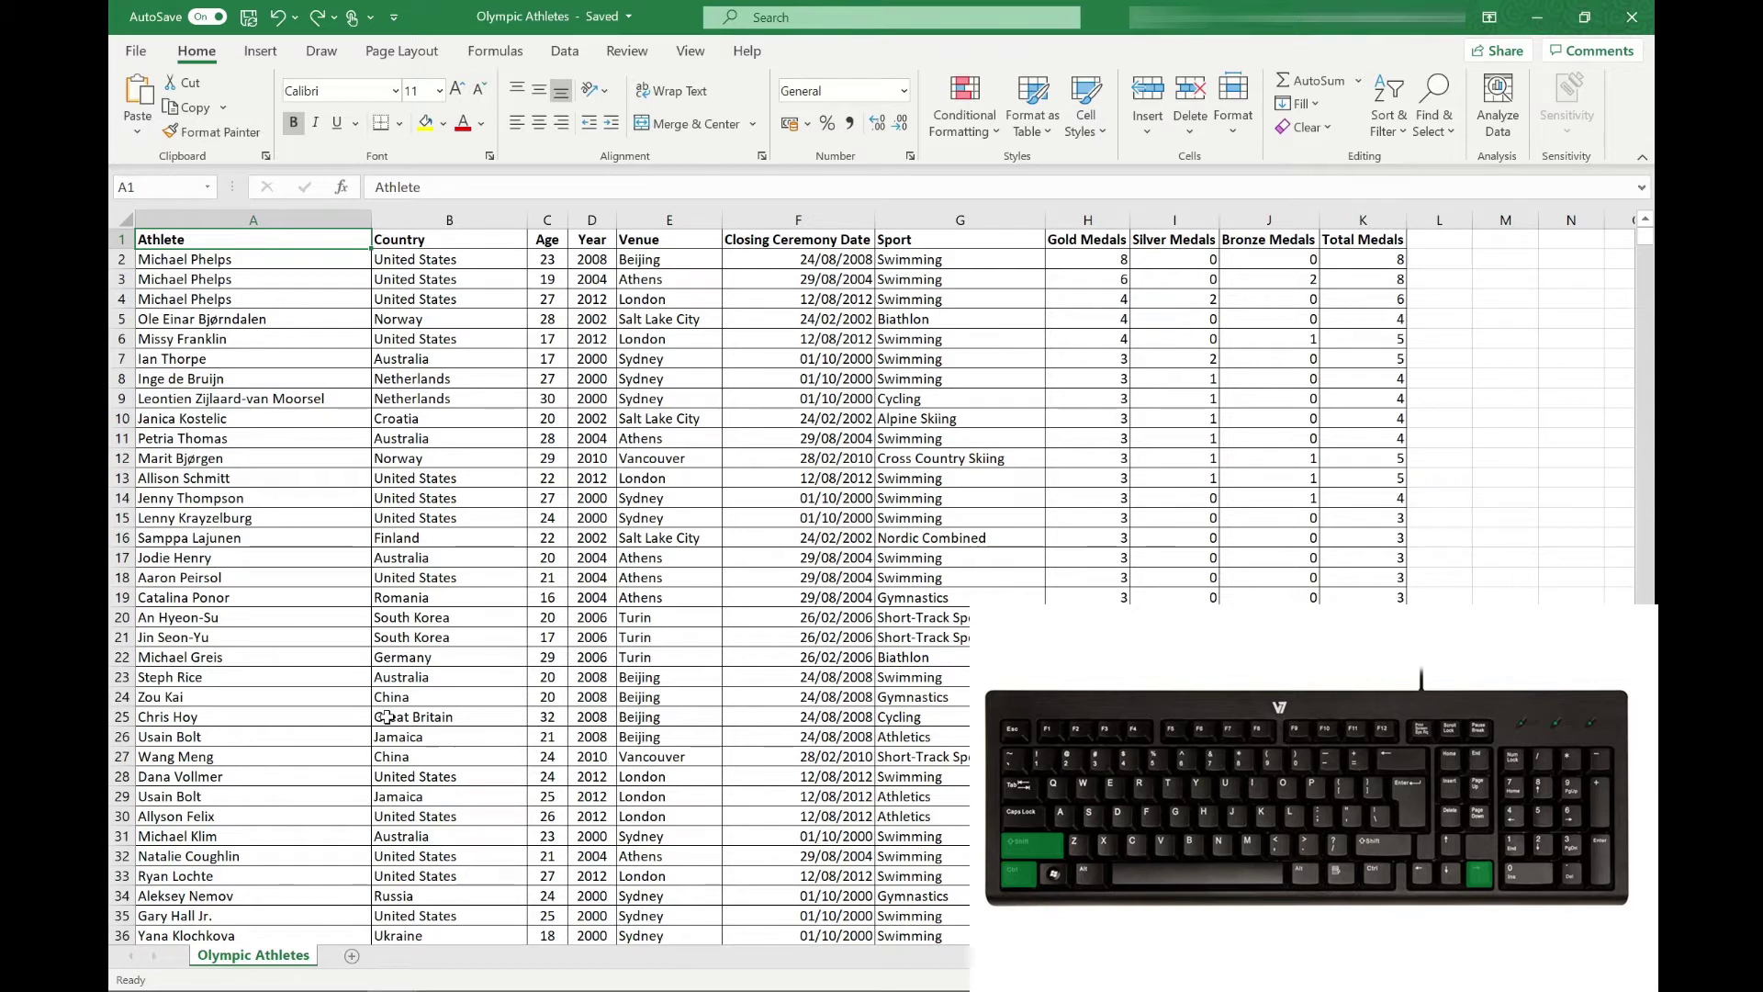
key(ctrl+shift+Right)
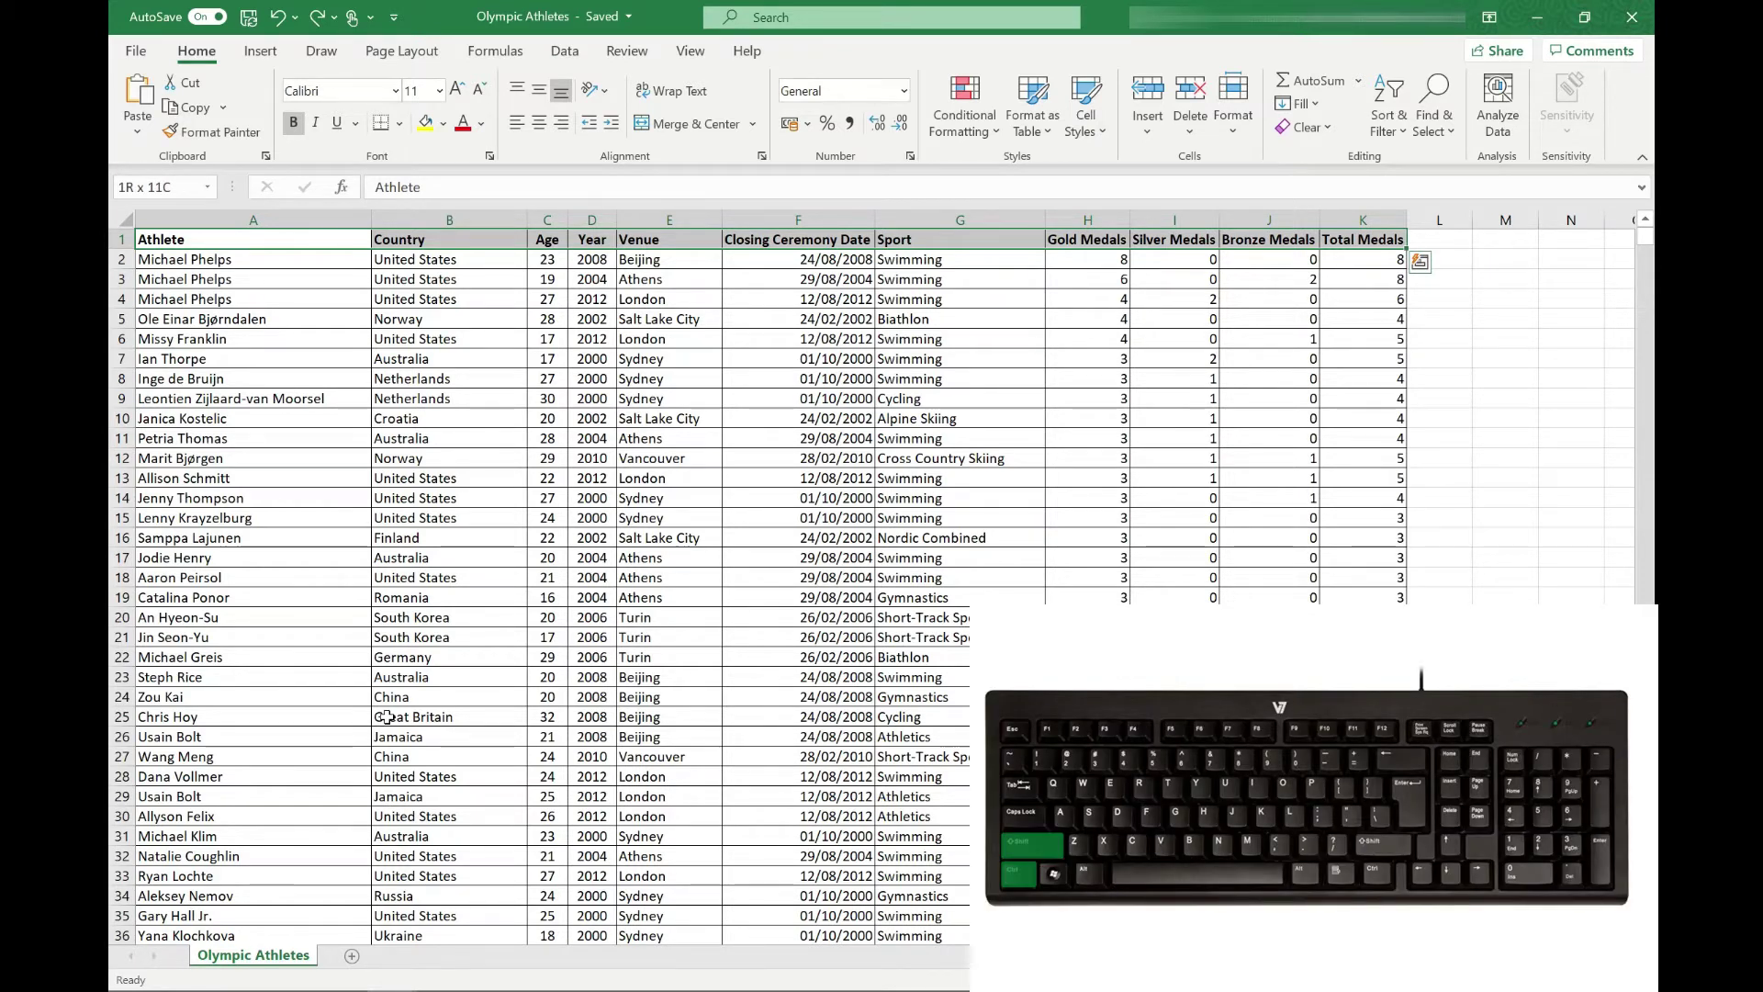
key(ctrl+shift+Down)
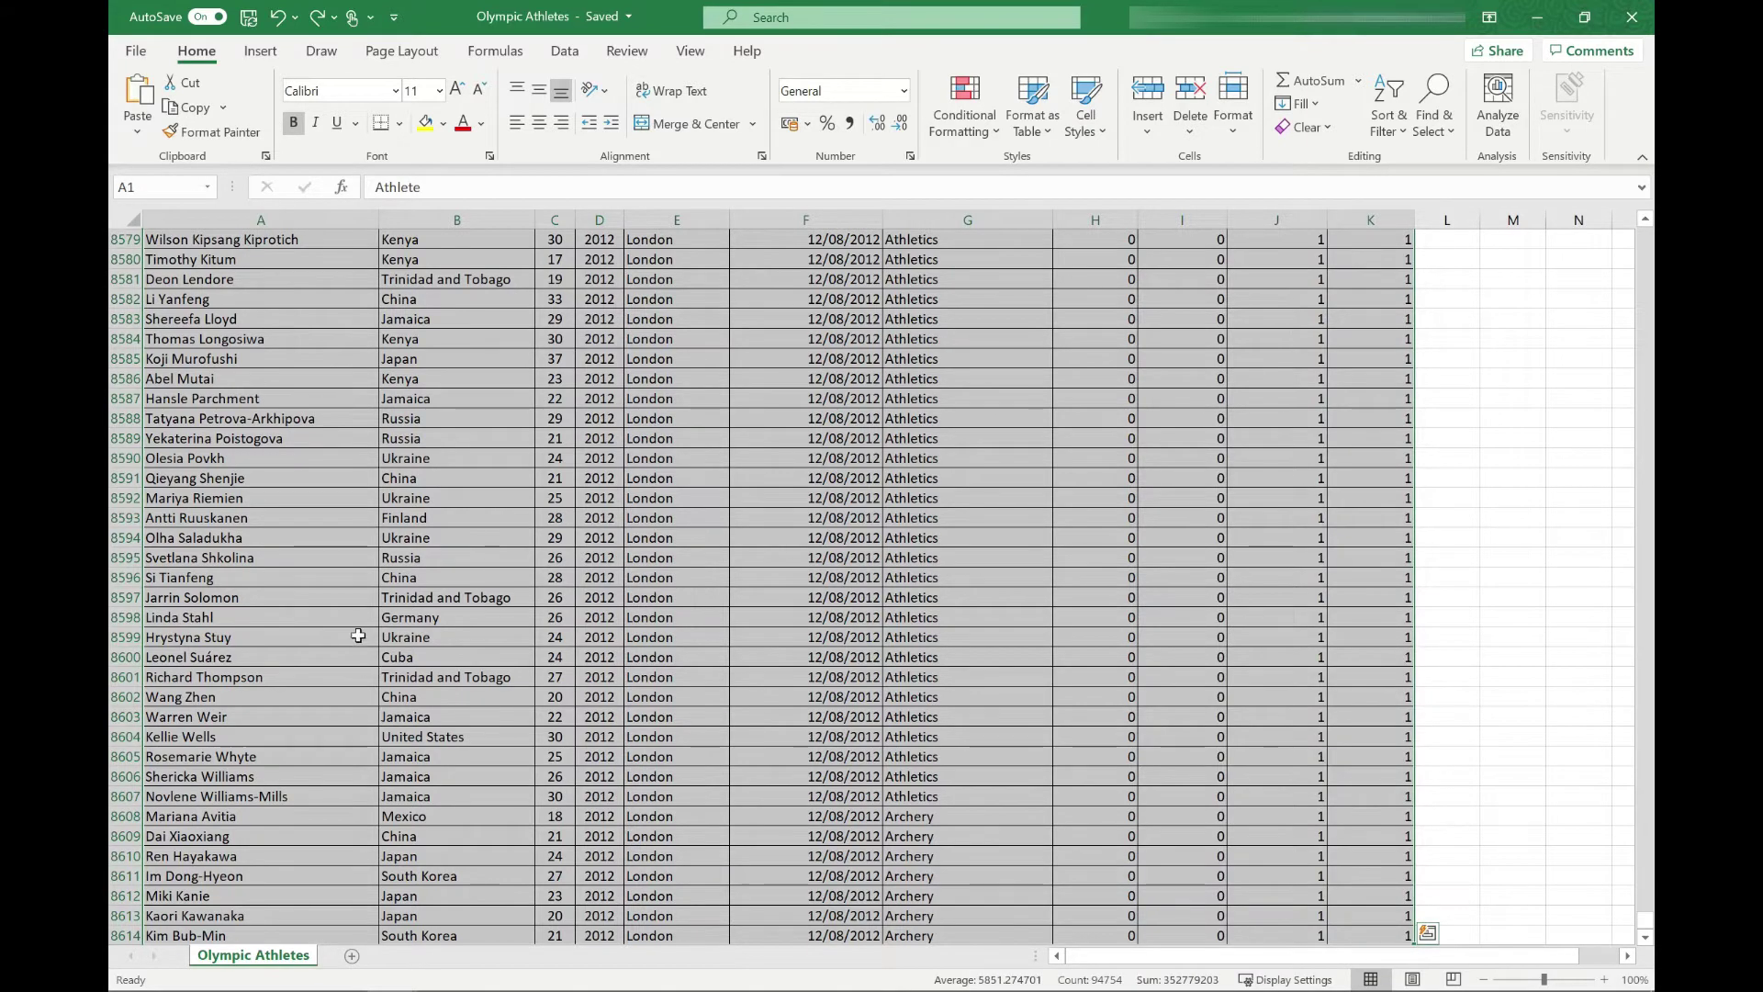
scroll(363, 643, down, 4)
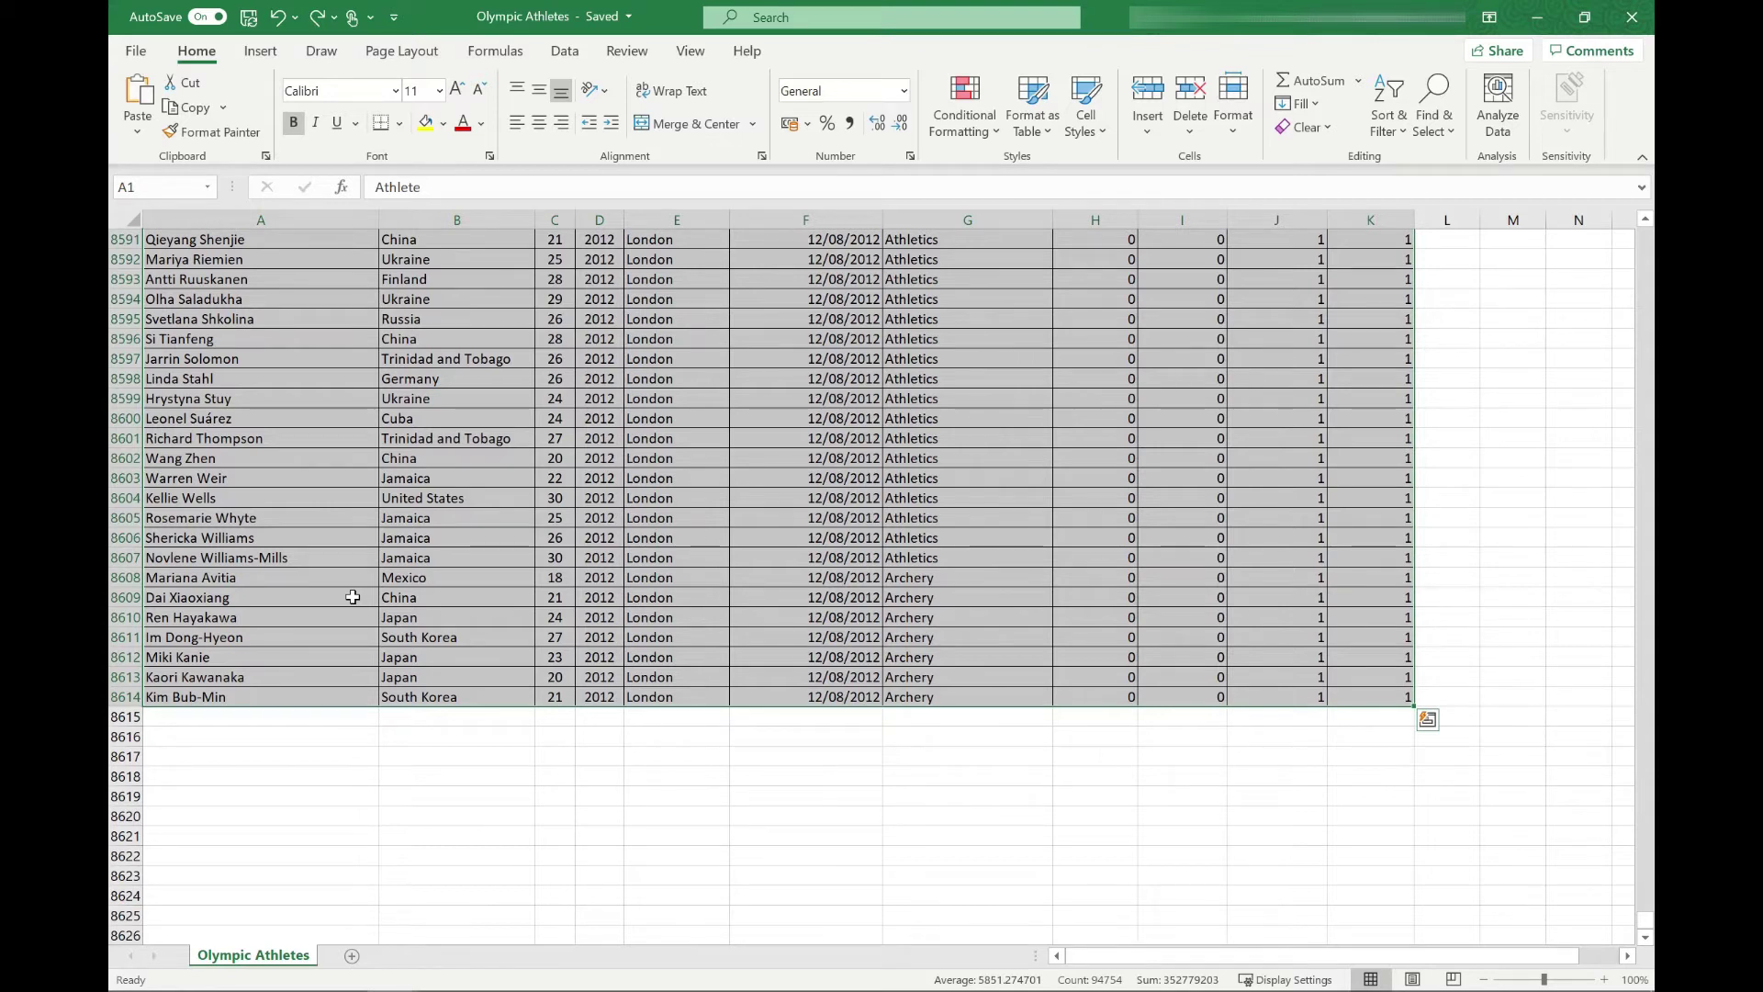
scroll(353, 601, up, 1)
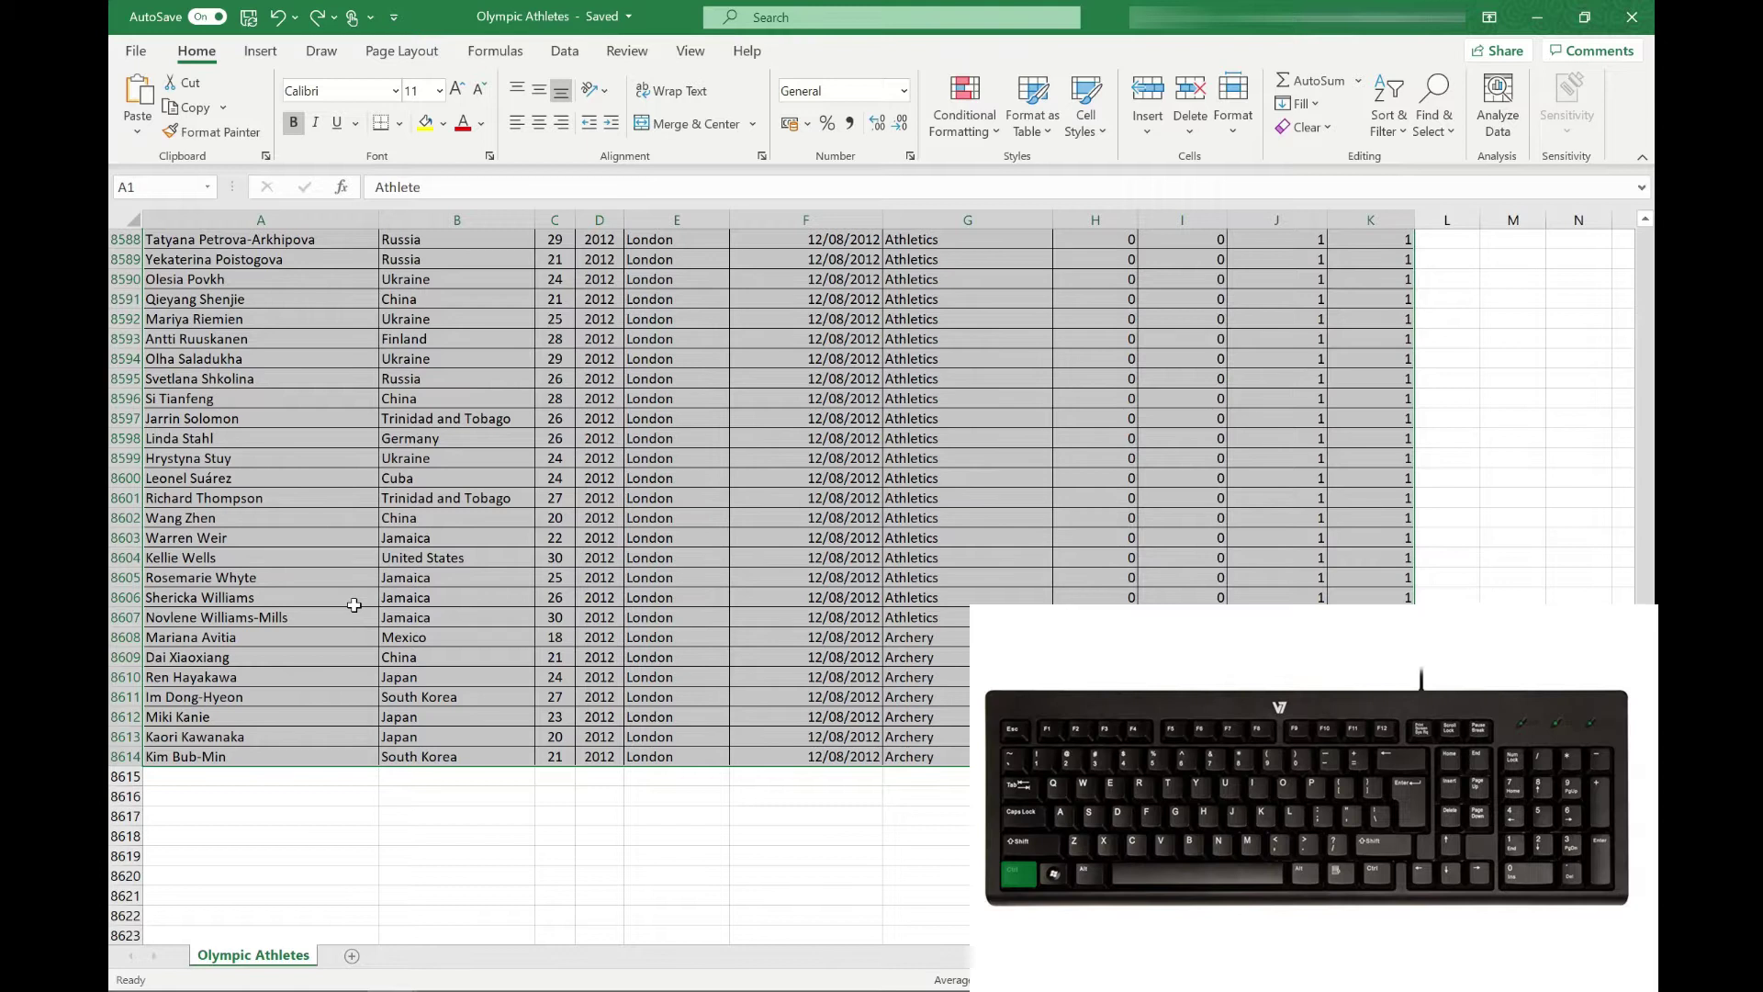
- Jump between the edges of the dataset: first row, last row, last column, first column, and back to A1
key(ctrl+Up)
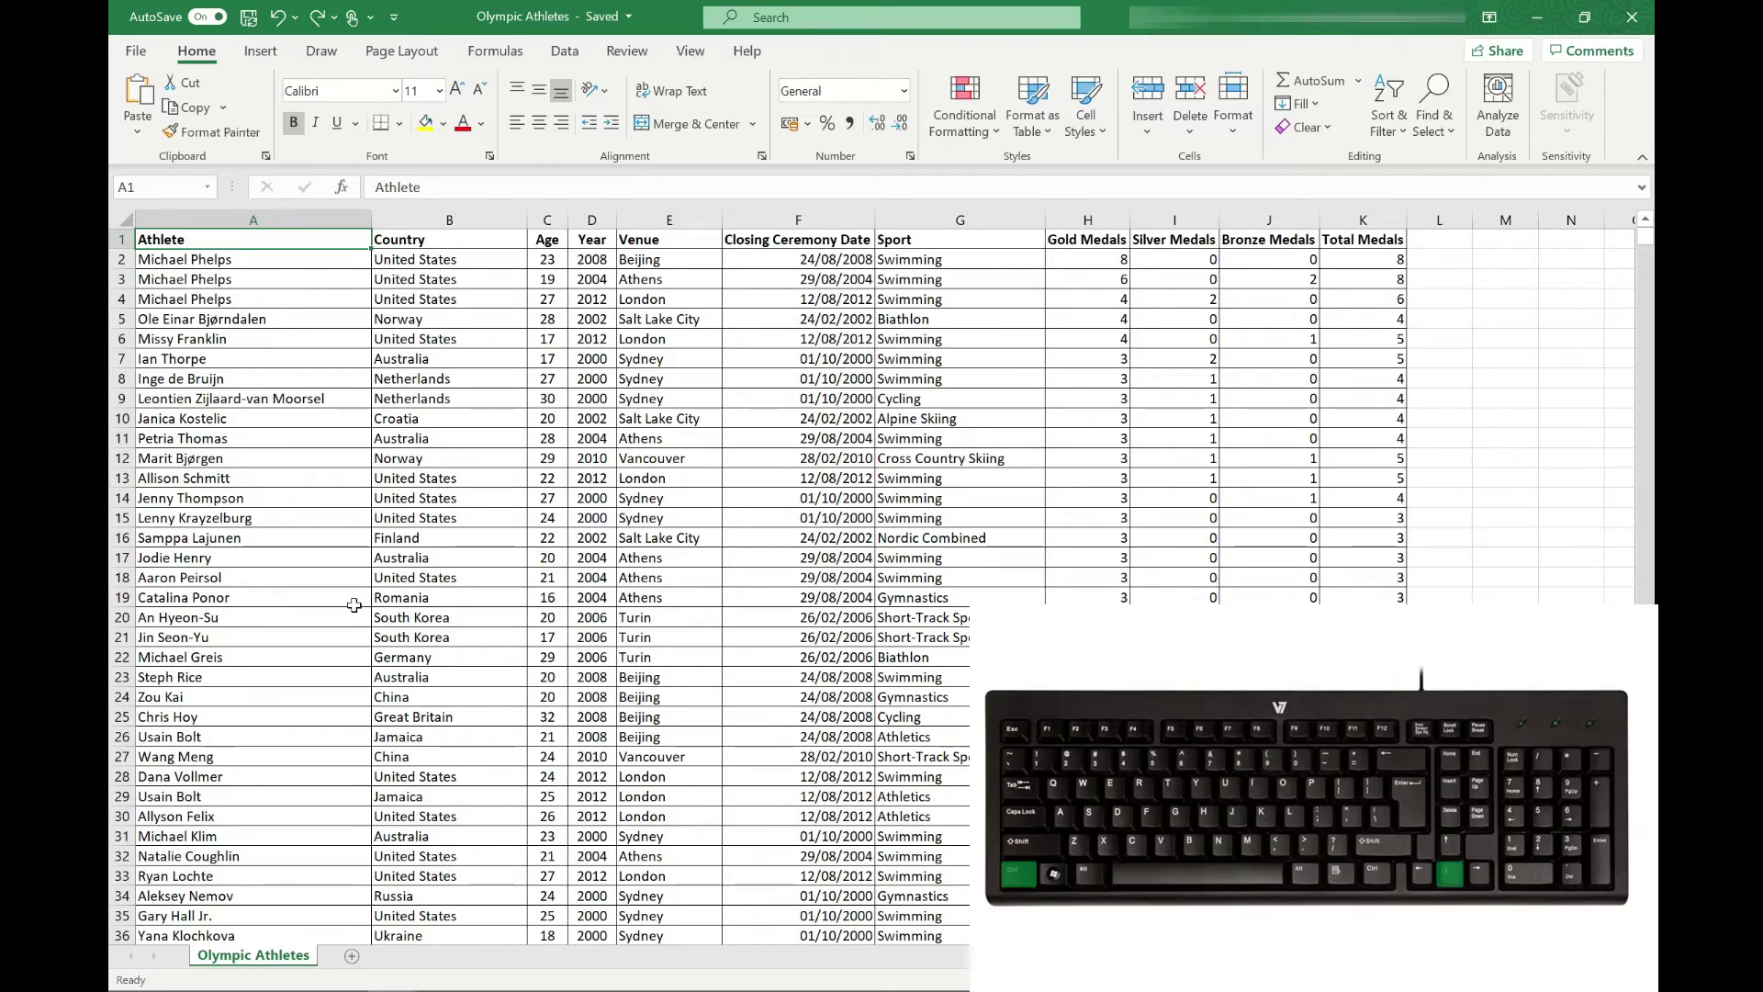
key(ctrl+Down)
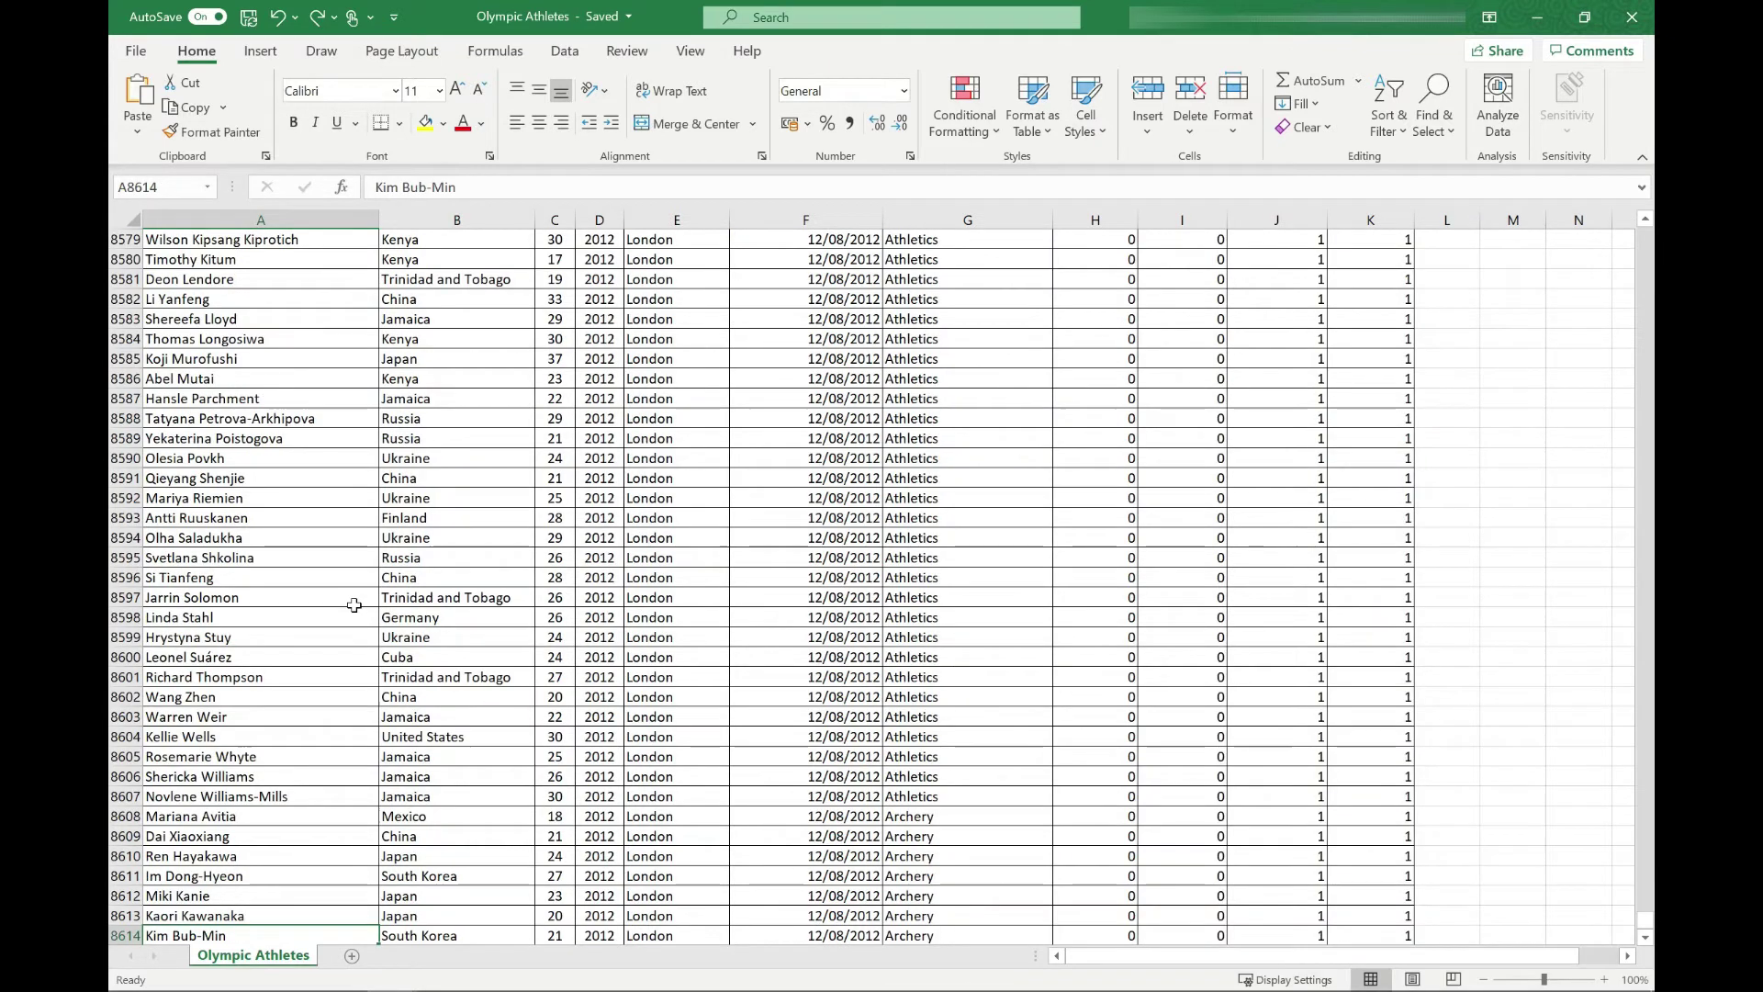
scroll(354, 604, down, 3)
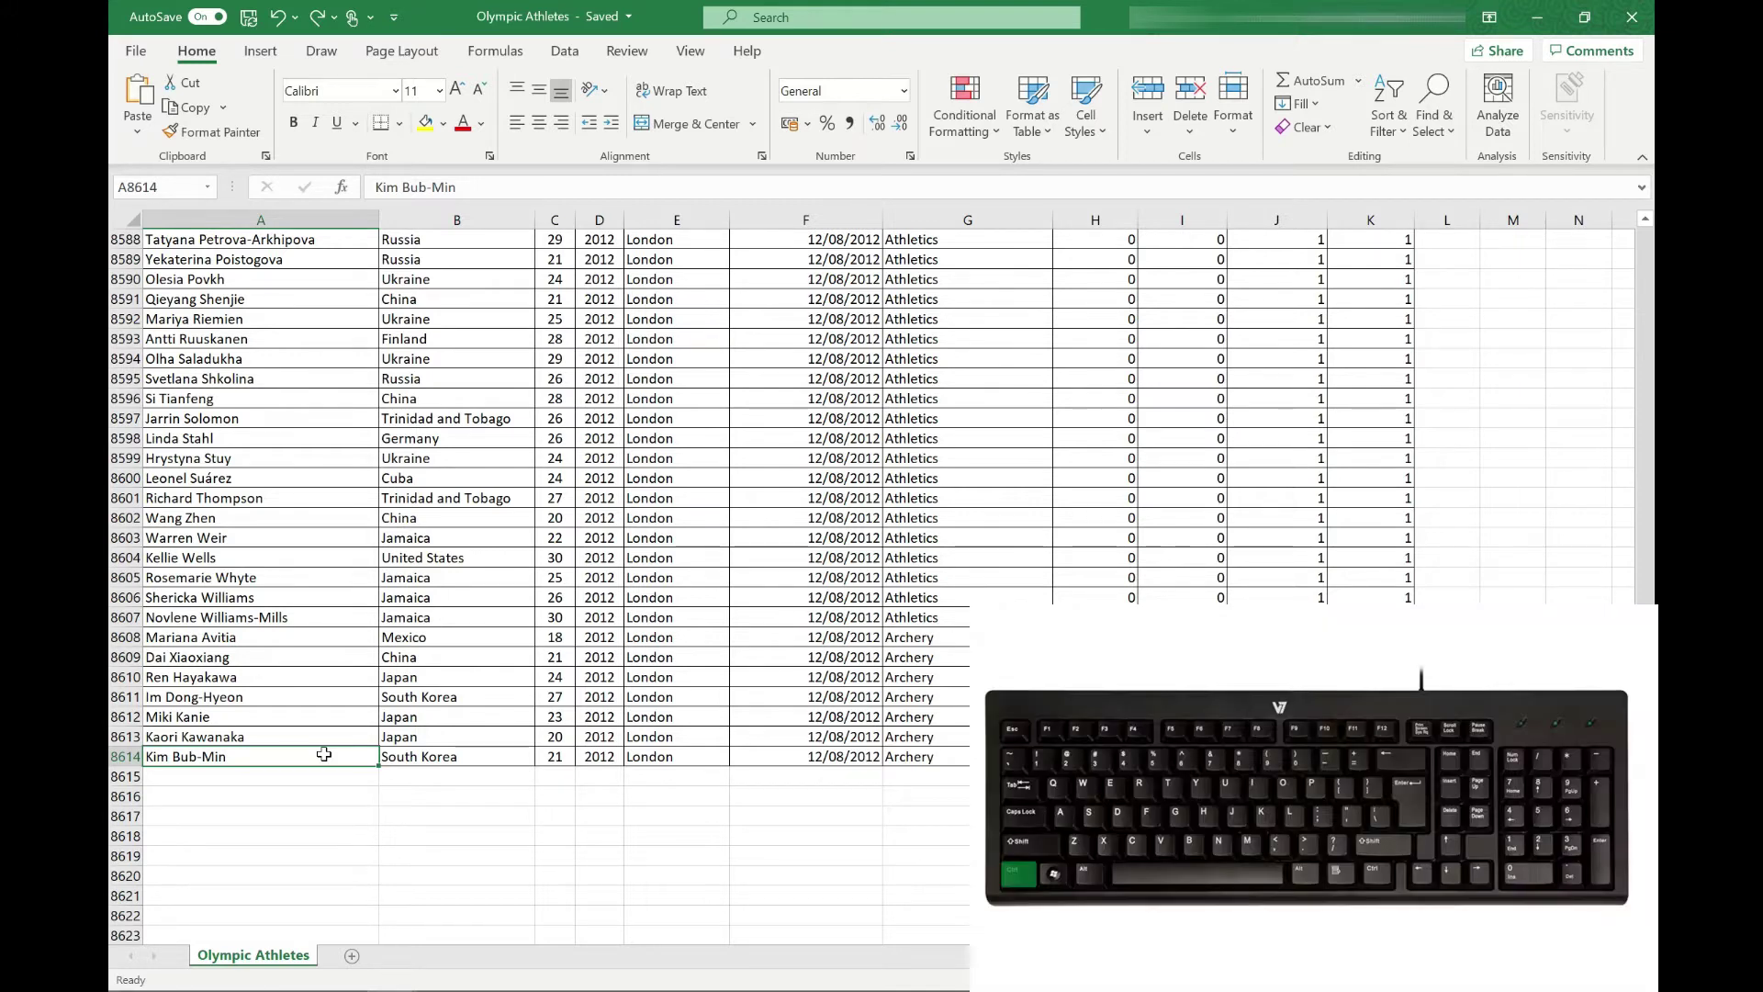
key(ctrl+Right)
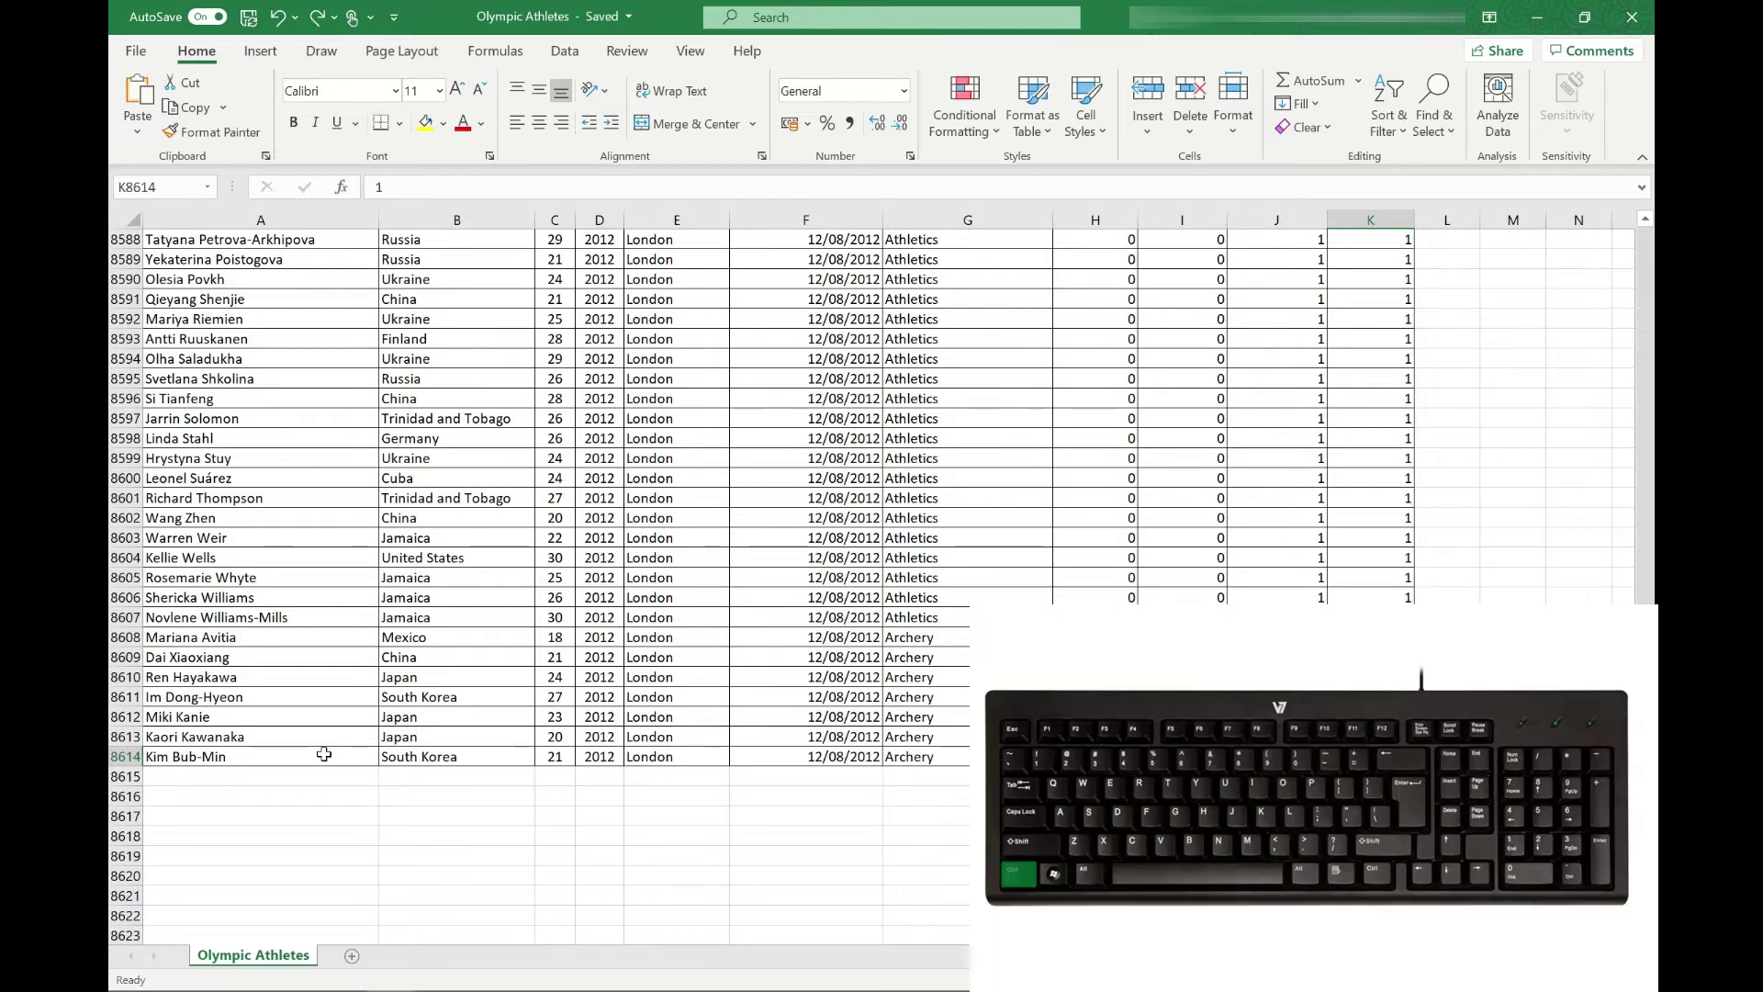
key(ctrl+Left)
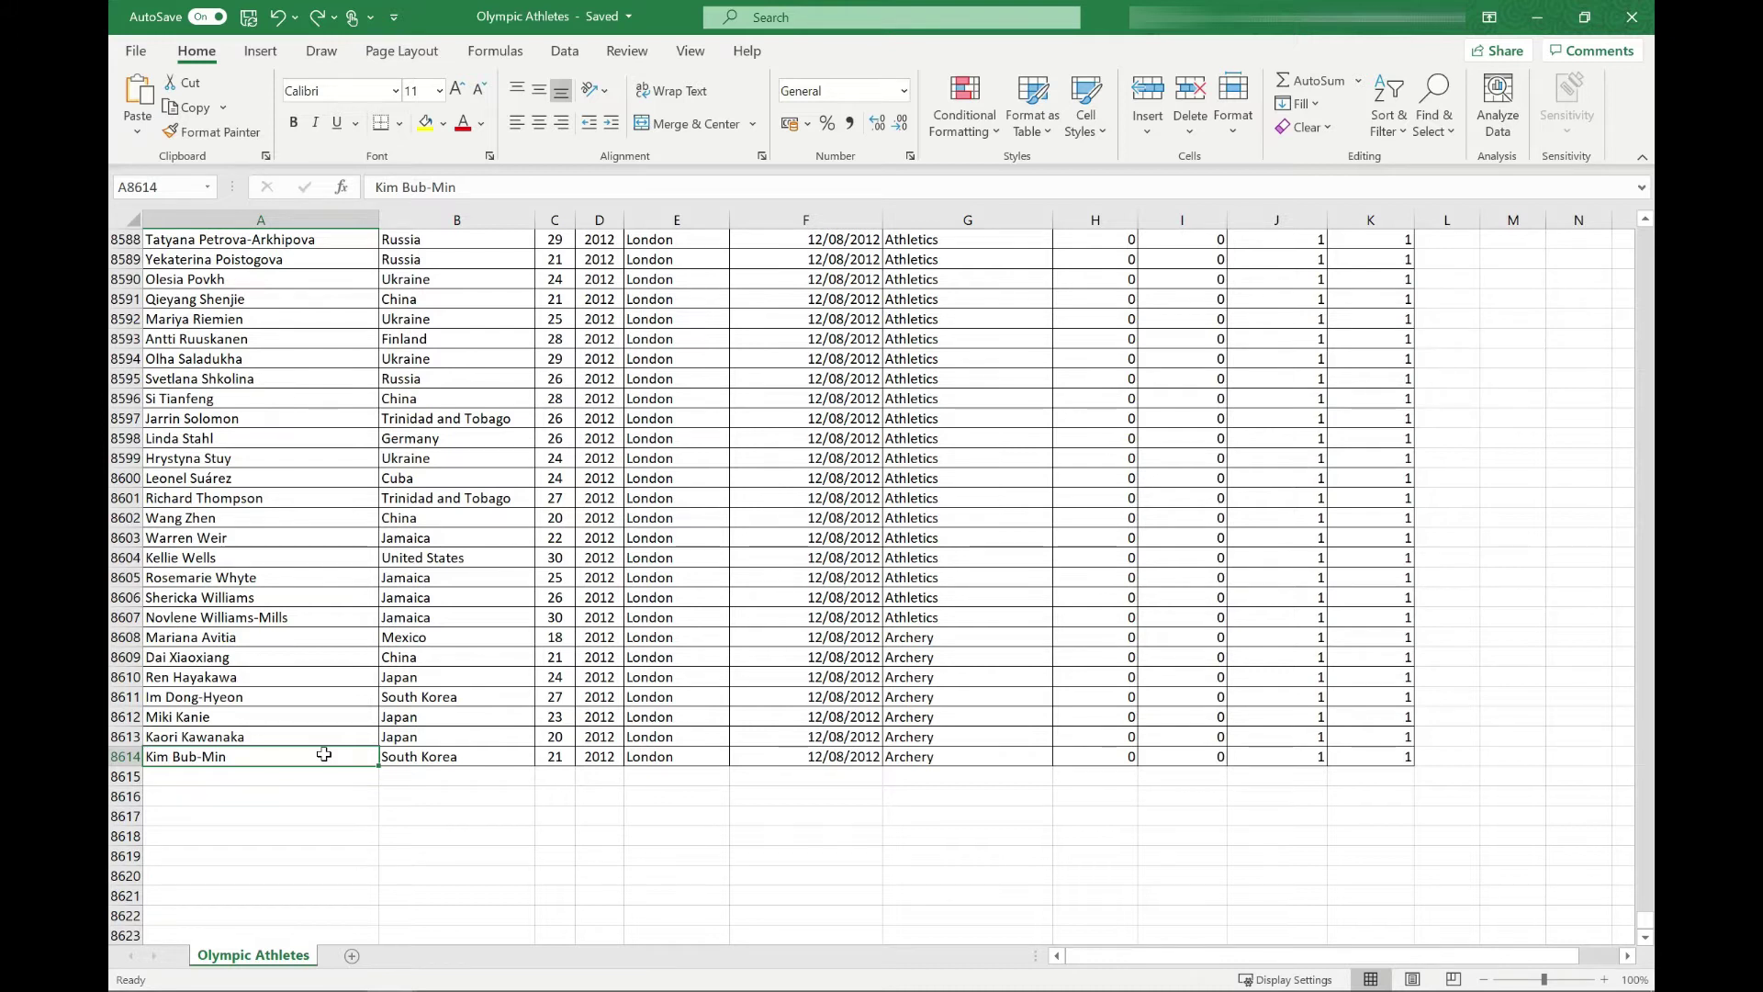
key(ctrl+Home)
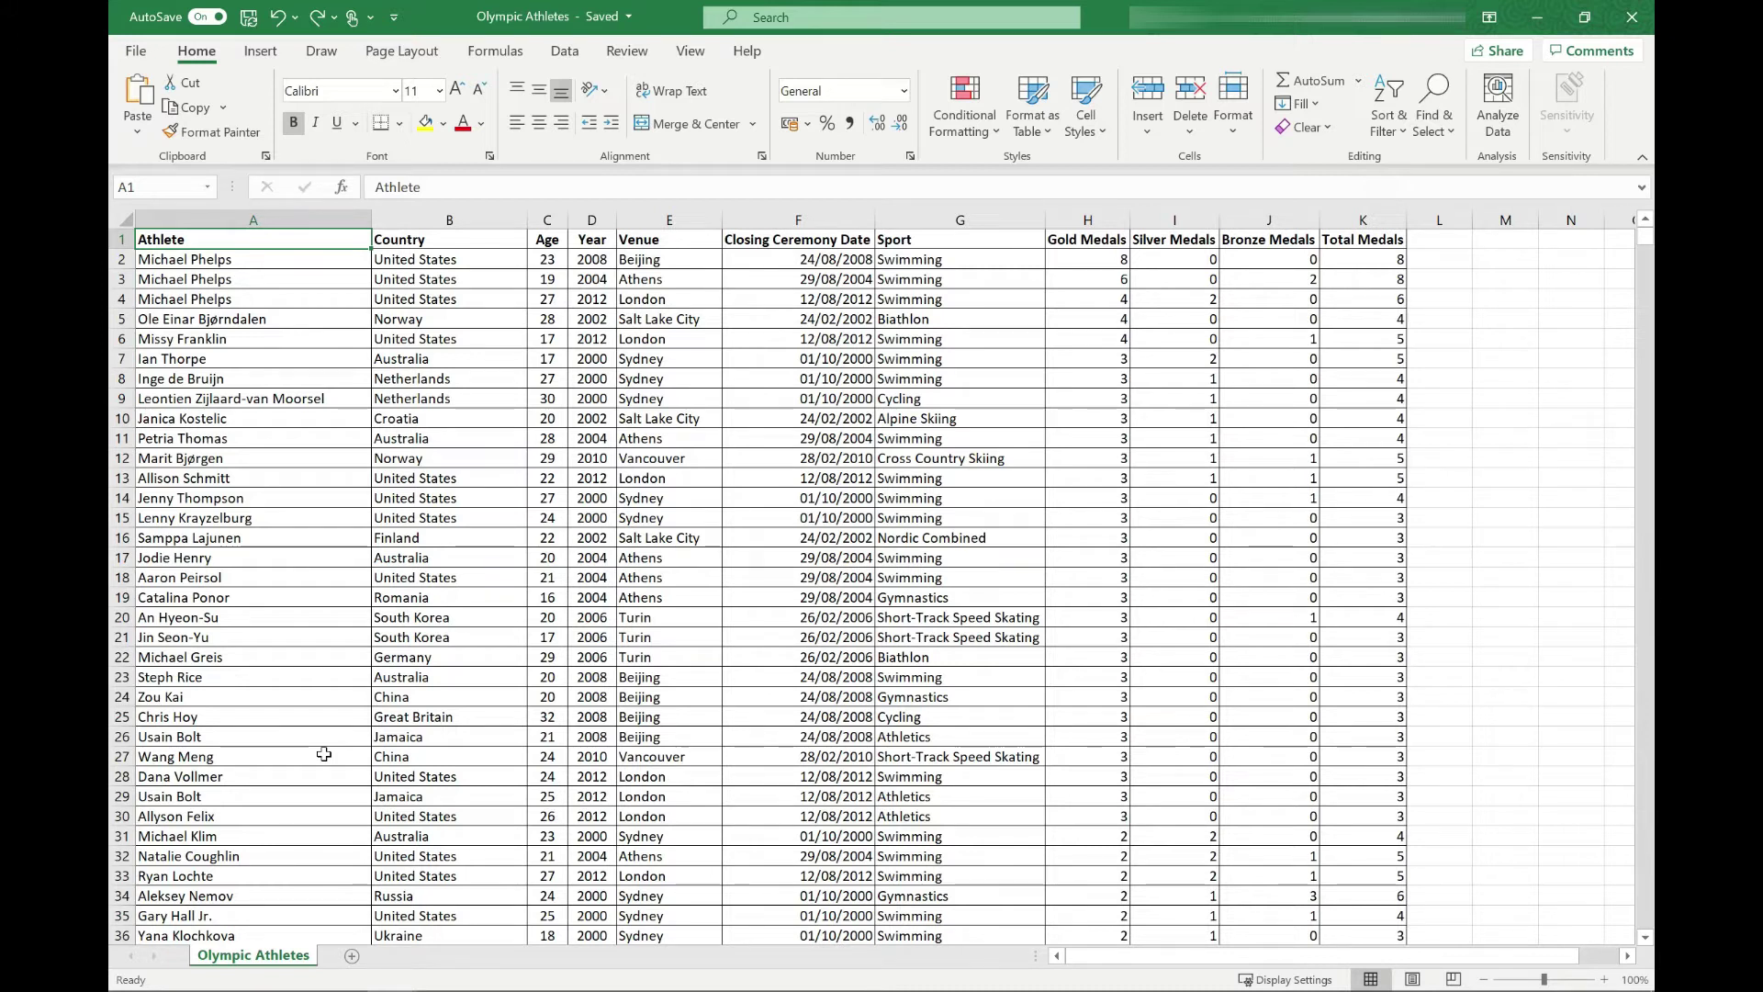
- Go down column A to row 11 and select that entire row
key(Down)
key(Down)
key(Down)
key(Down)
key(Down)
key(Down)
key(Down)
key(Down)
key(Down)
key(Down)
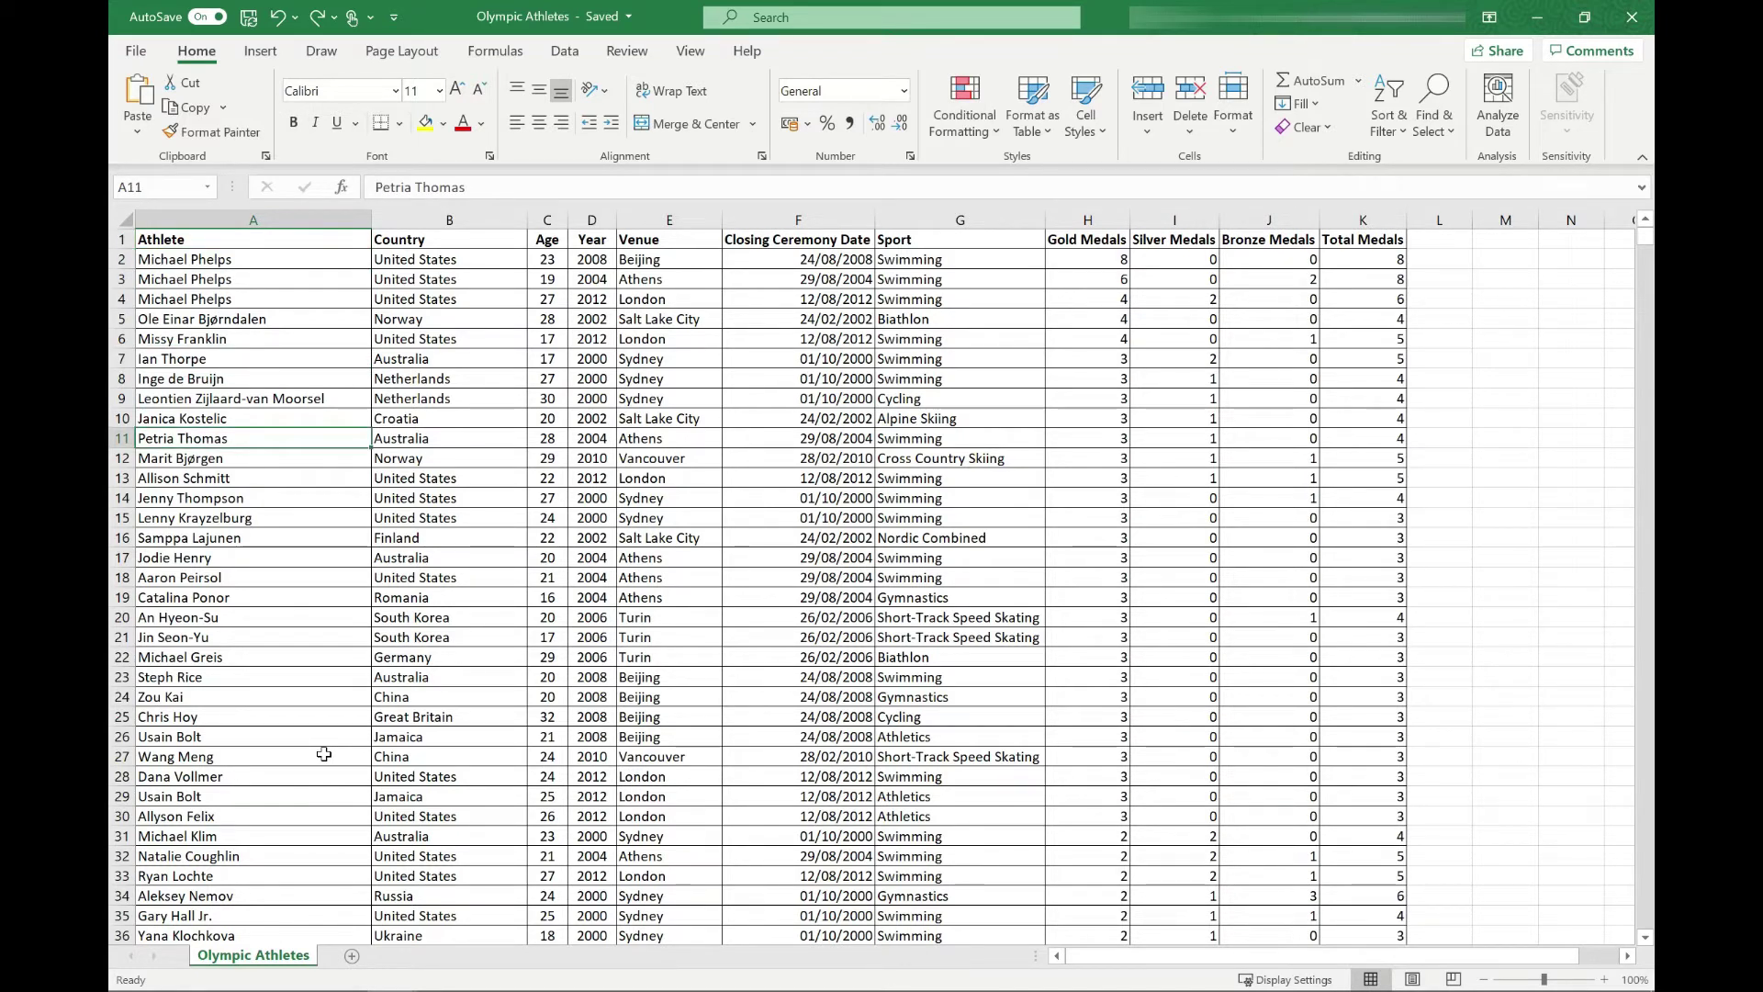
key(shift+space)
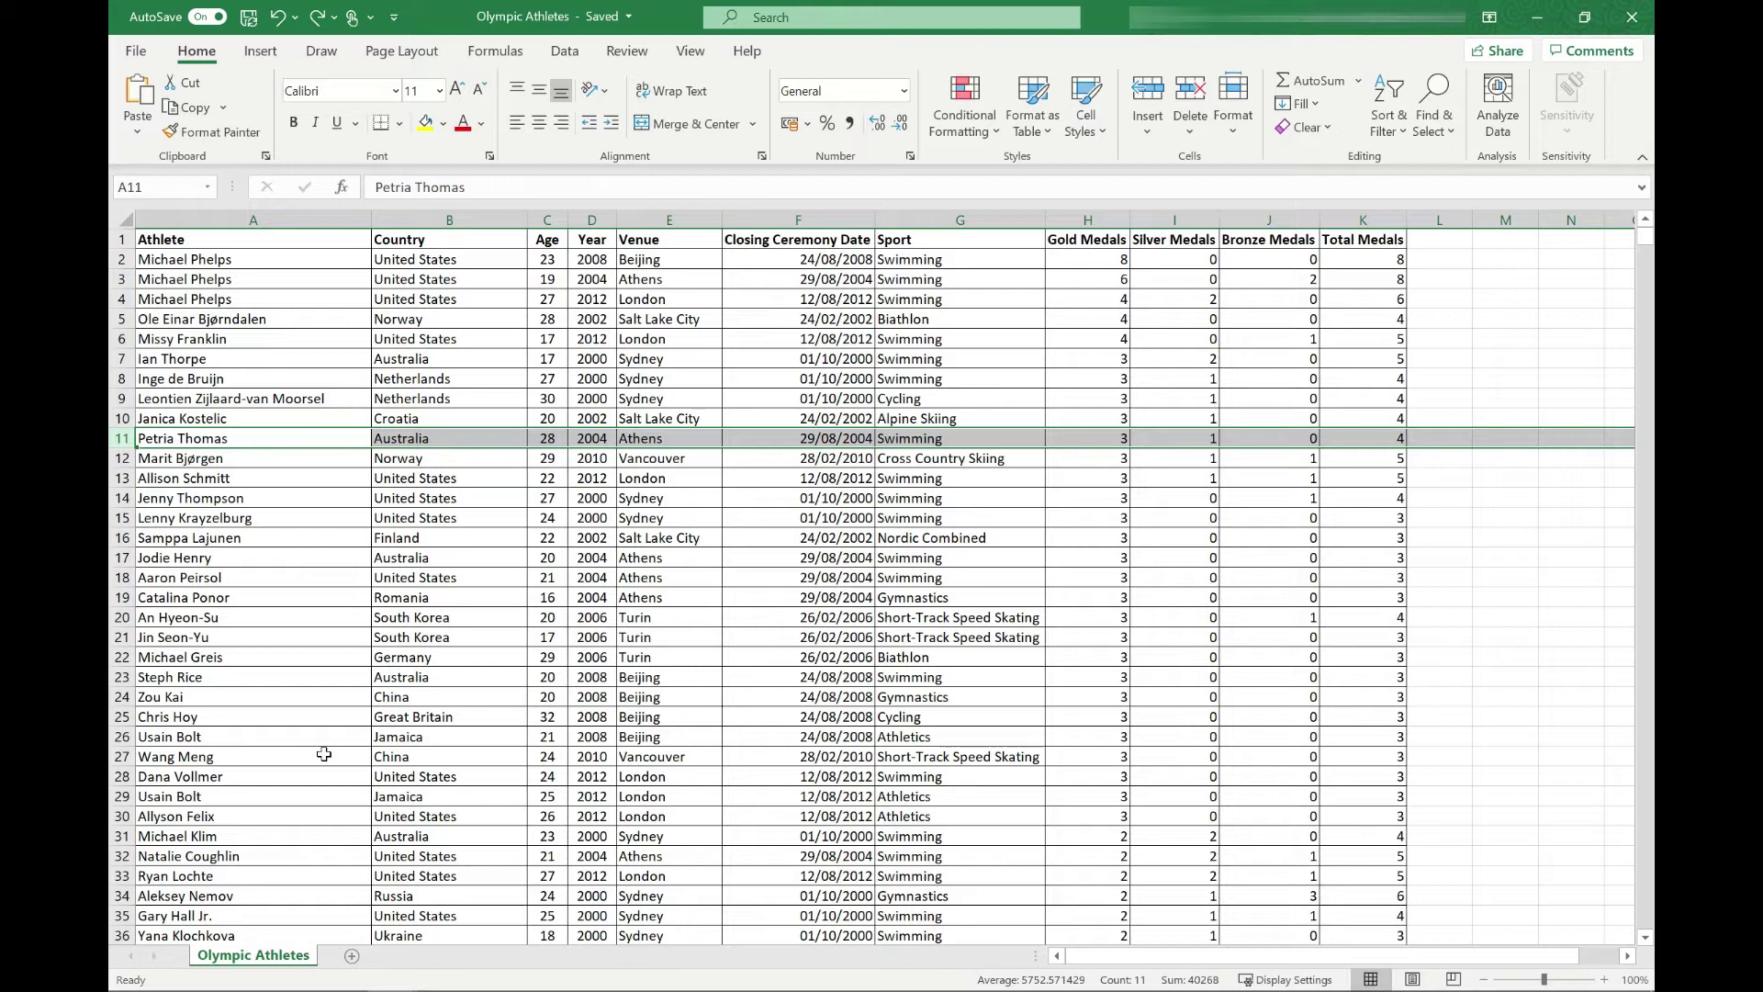
- Move to the Age cell in row 11 and select the entire Age column C
key(Right)
key(Right)
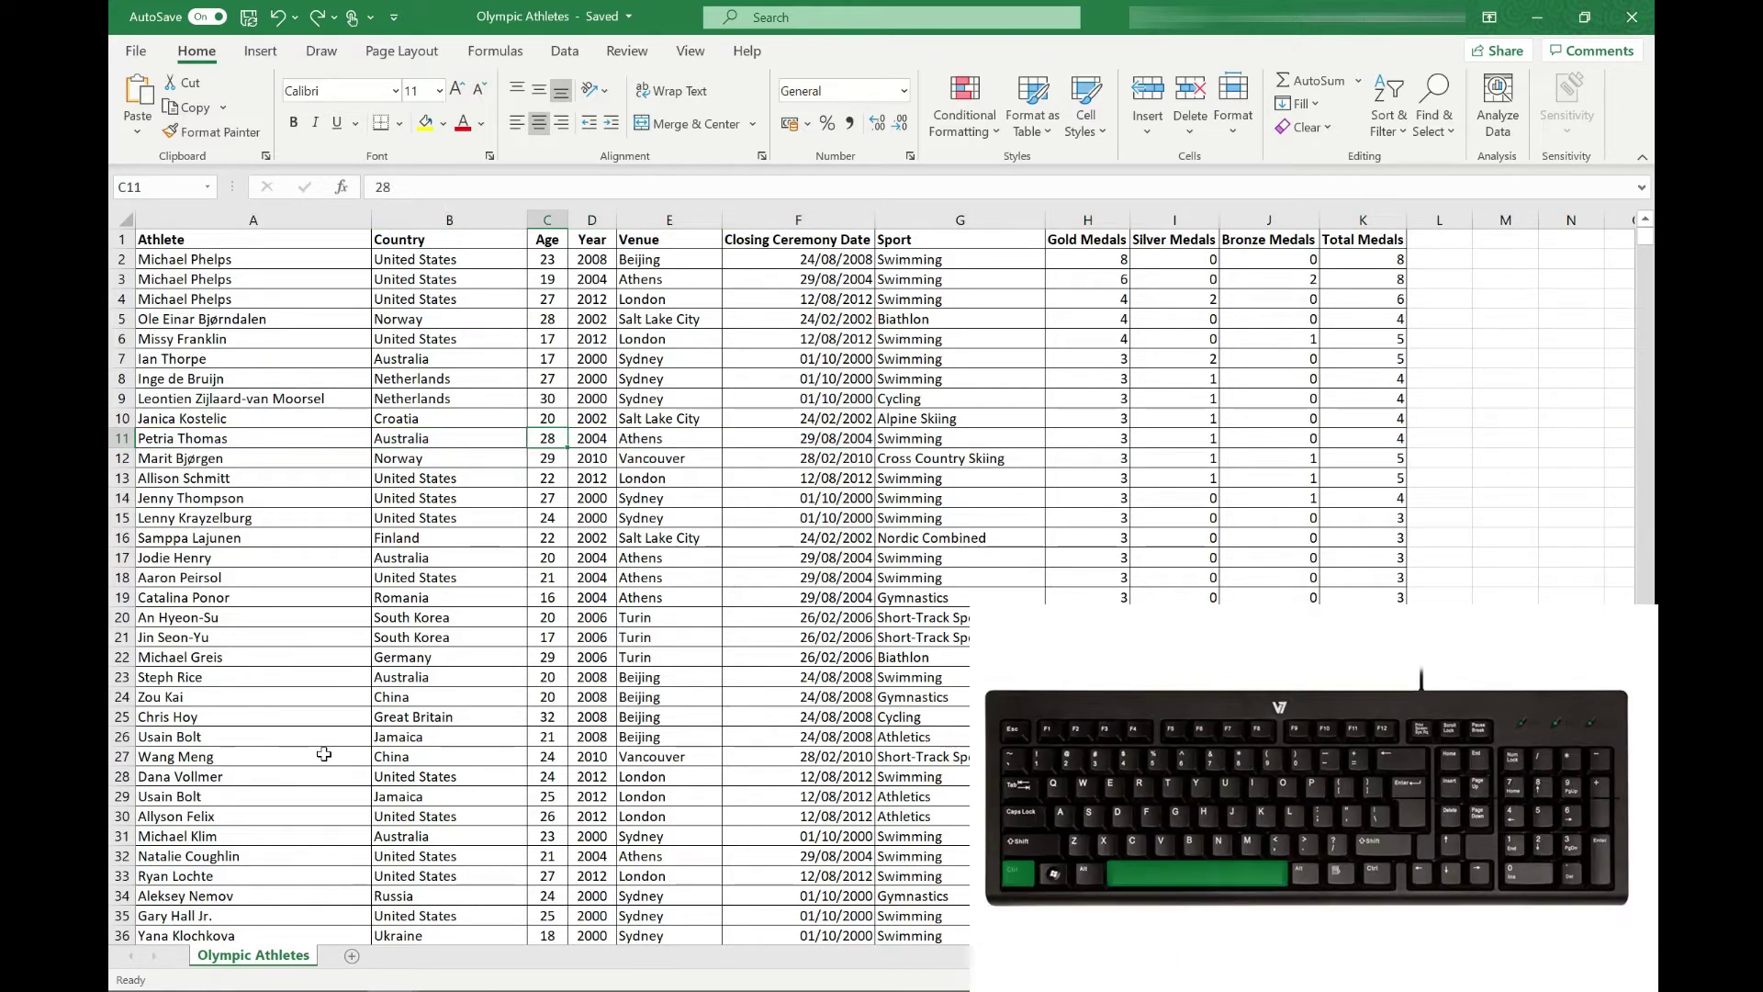
key(ctrl+space)
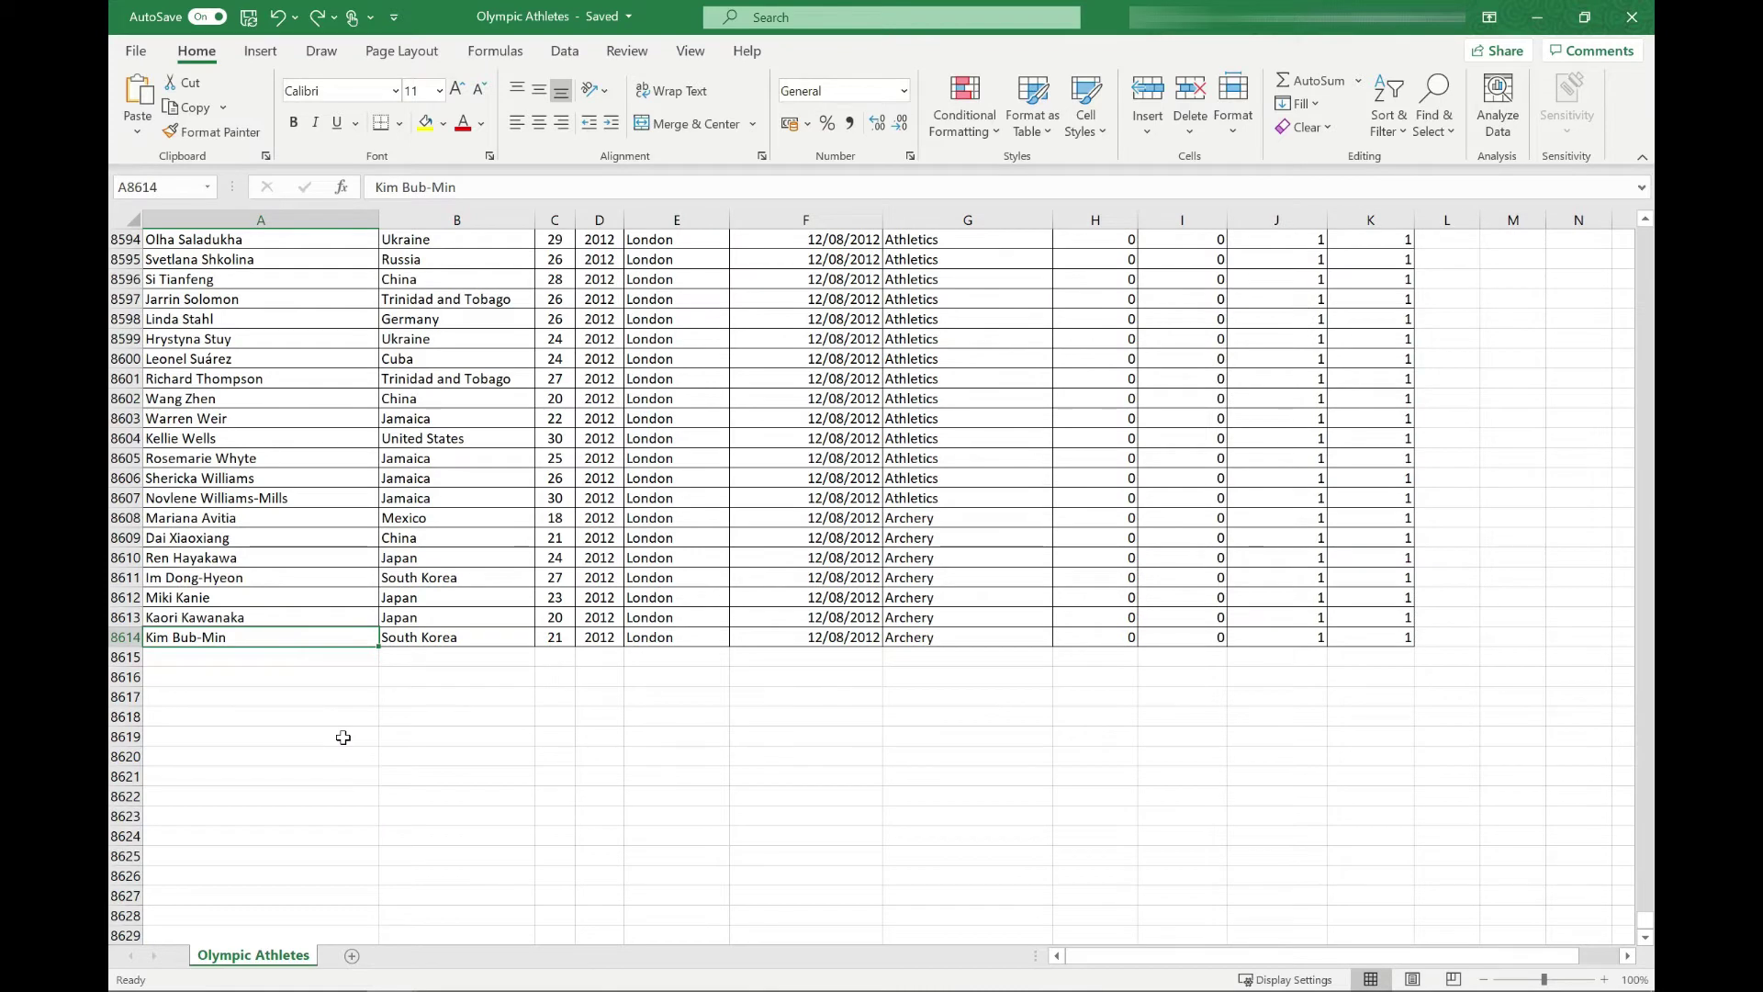
- Copy the last record's Athlete, Country, Age and Year values from the cells above into A8615:D8615
click(327, 659)
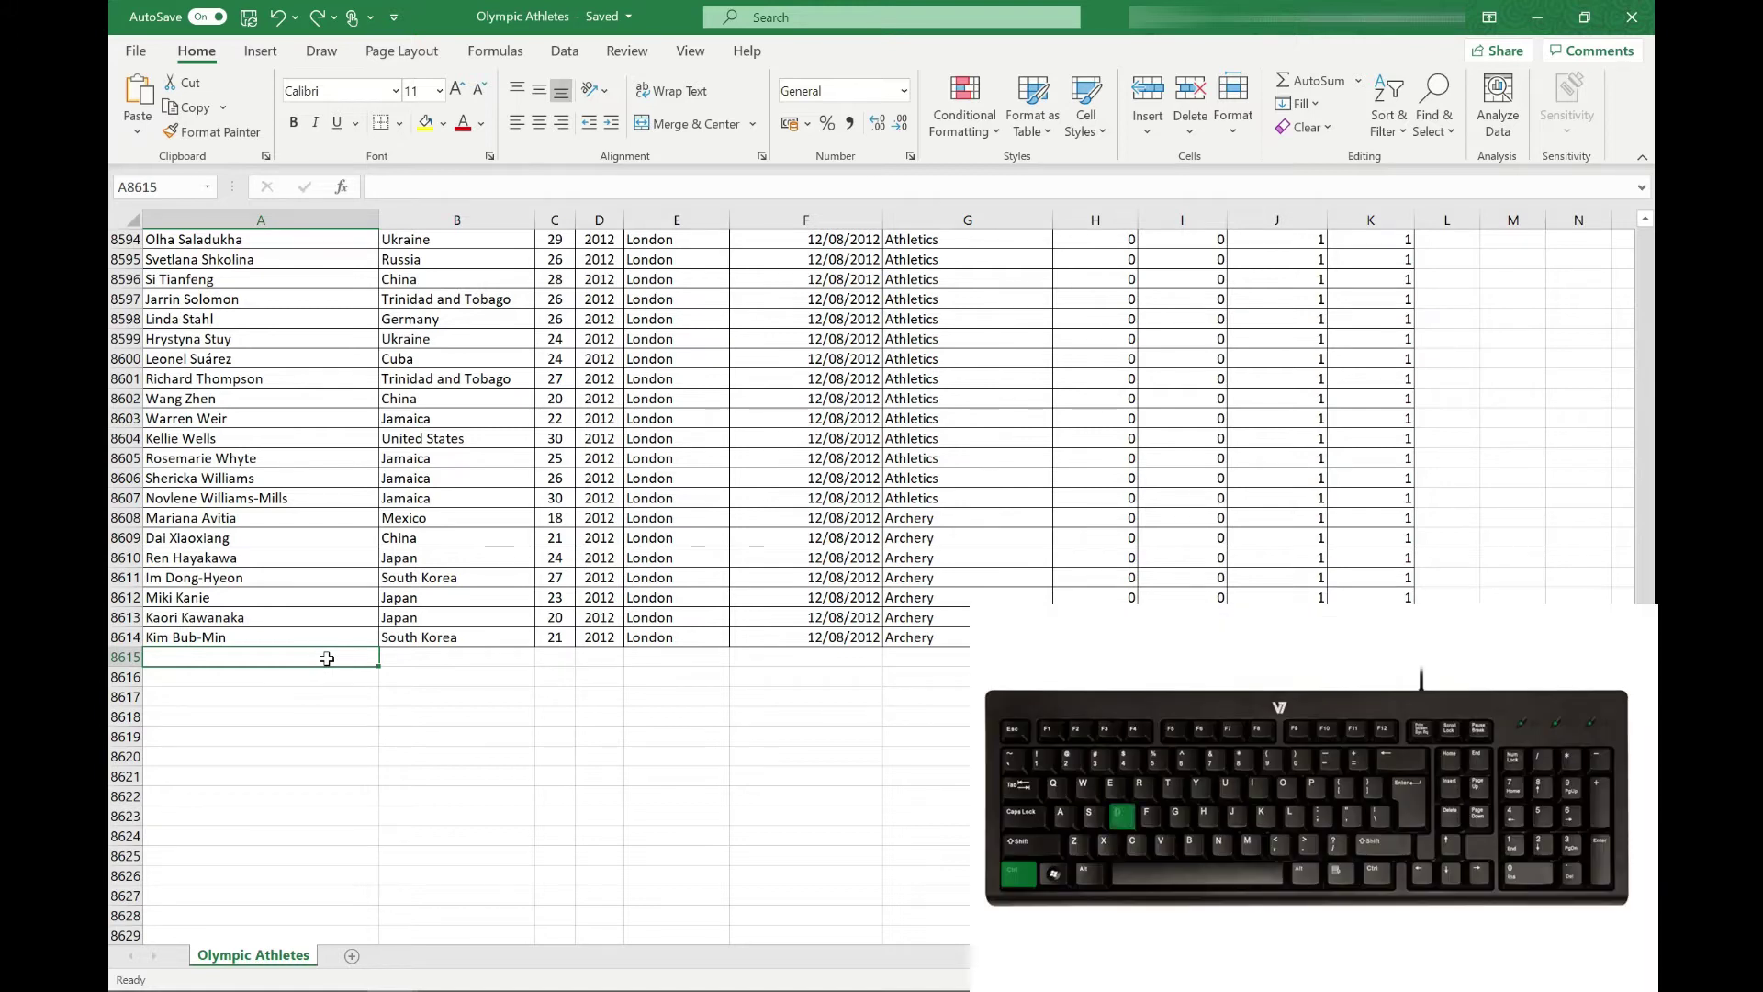
key(ctrl+d)
key(Tab)
key(ctrl+d)
key(Tab)
key(ctrl+d)
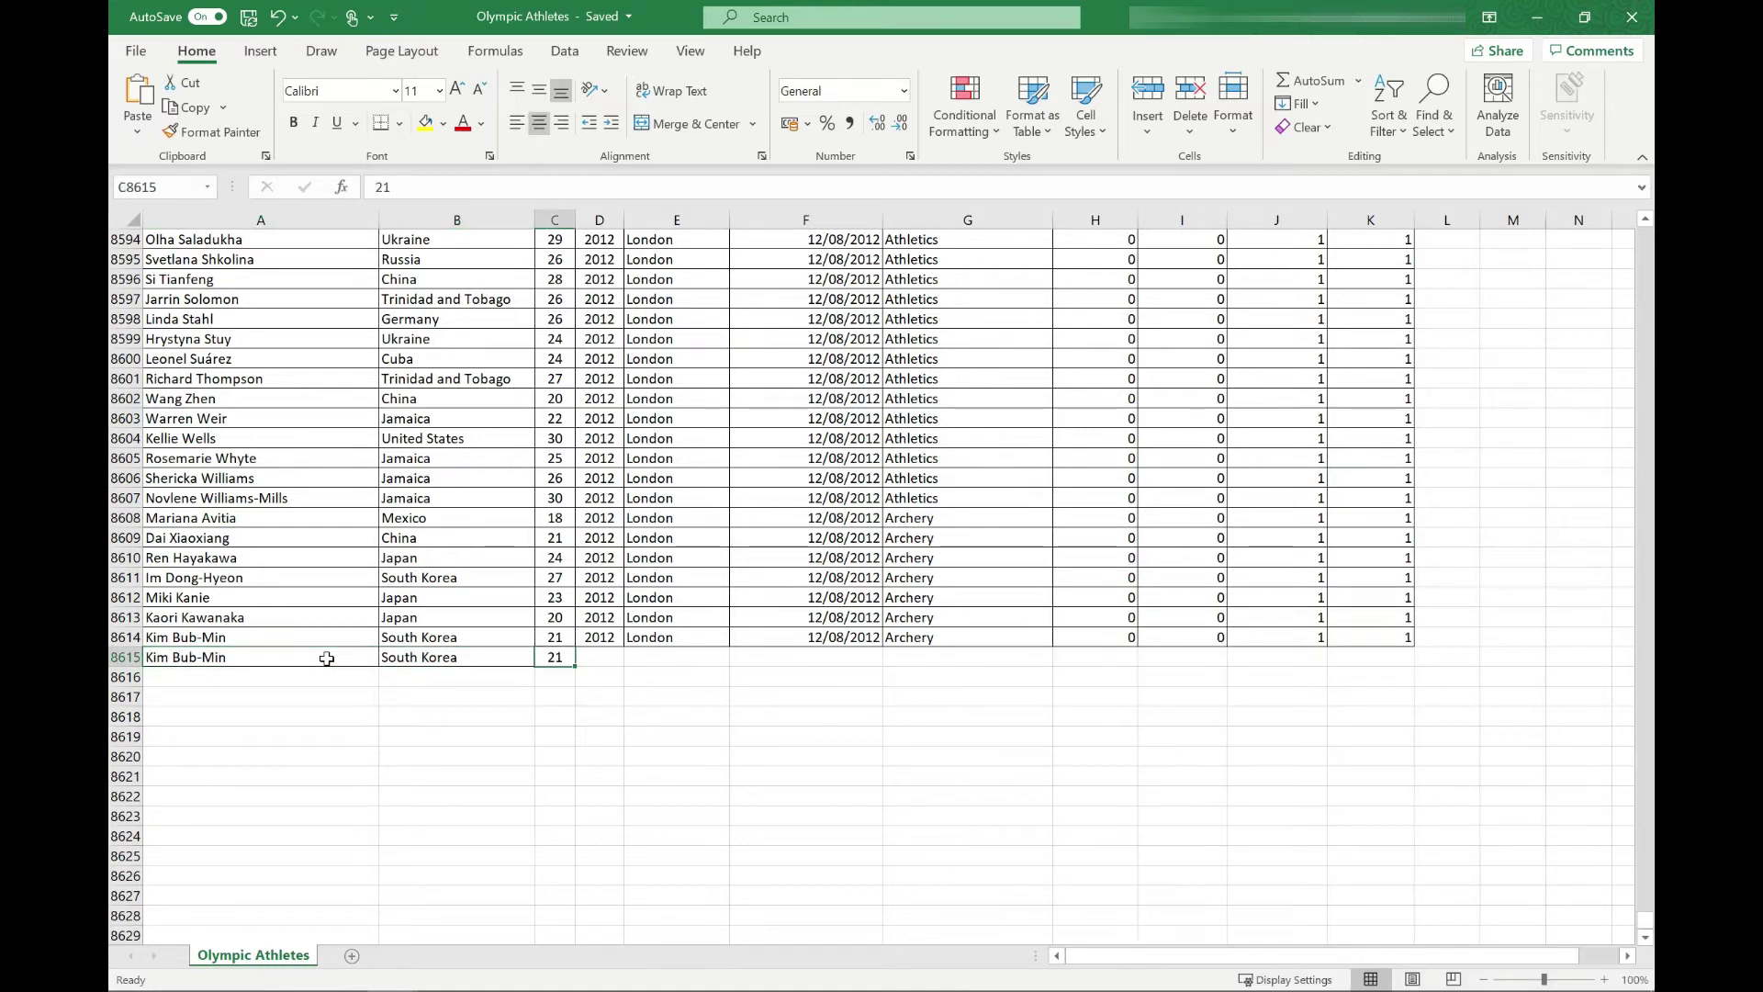
key(Tab)
key(ctrl+d)
- Fill the year 2012 down from the cell above into D8616, D8617 and D8618
key(Down)
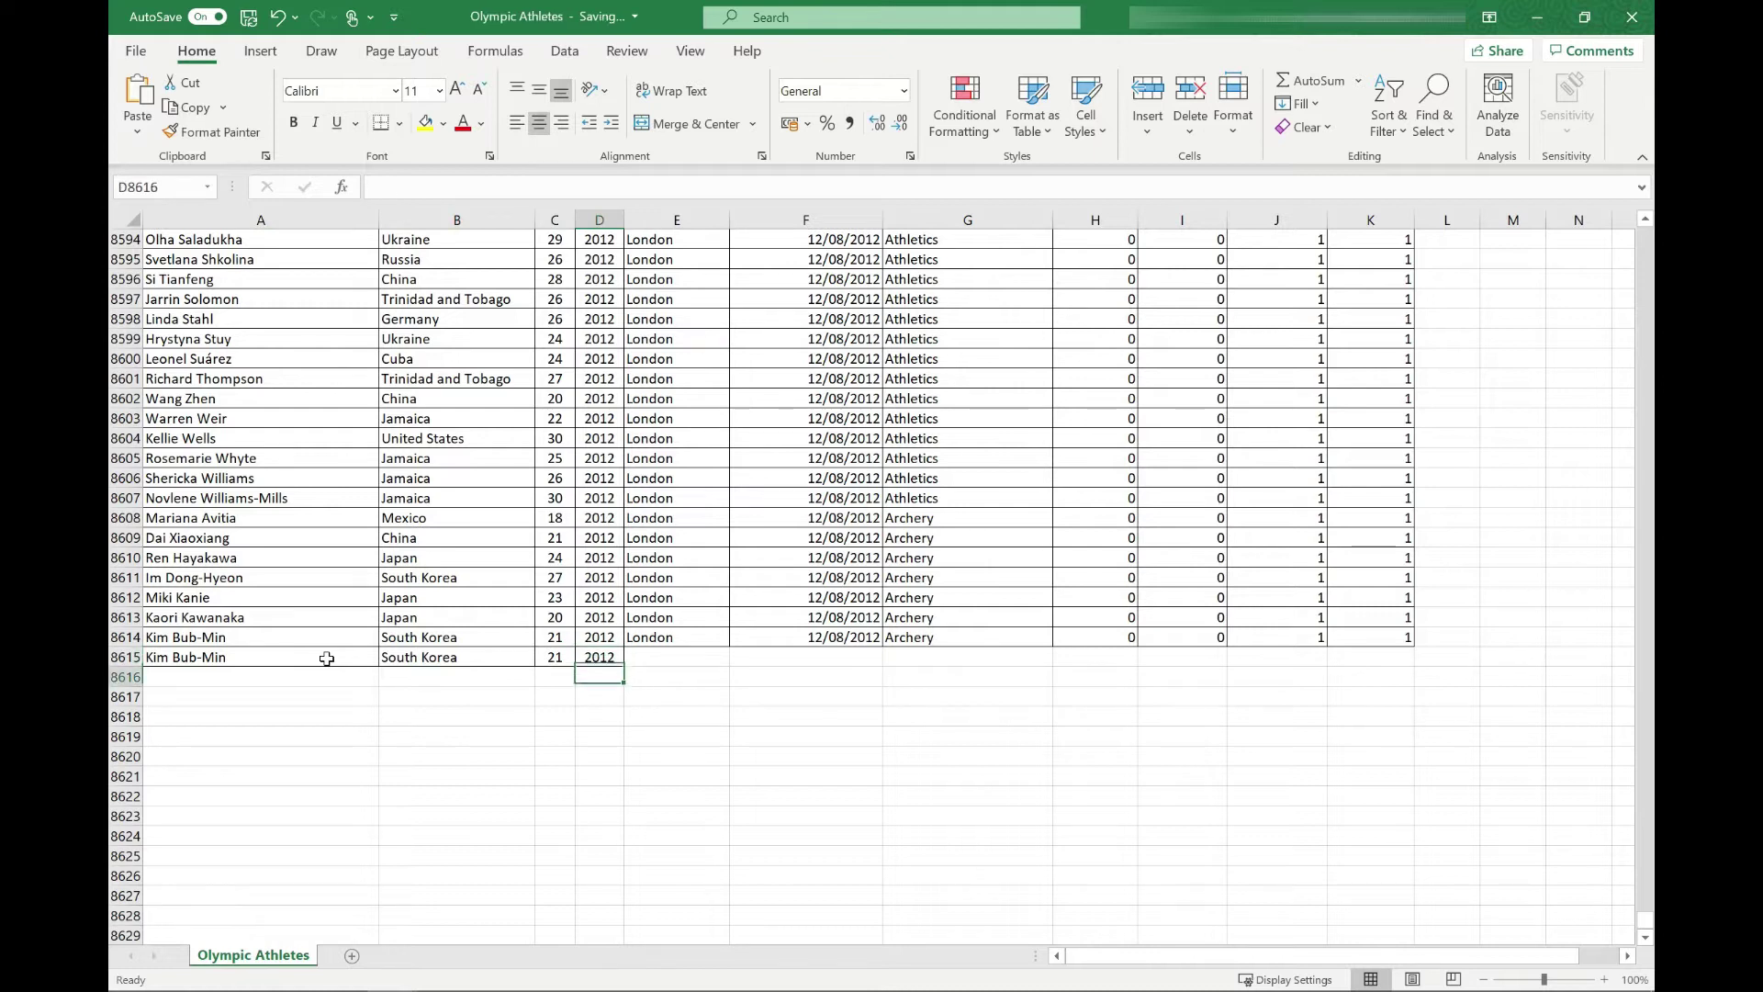
key(ctrl+d)
key(Down)
key(ctrl+d)
key(Down)
key(ctrl+d)
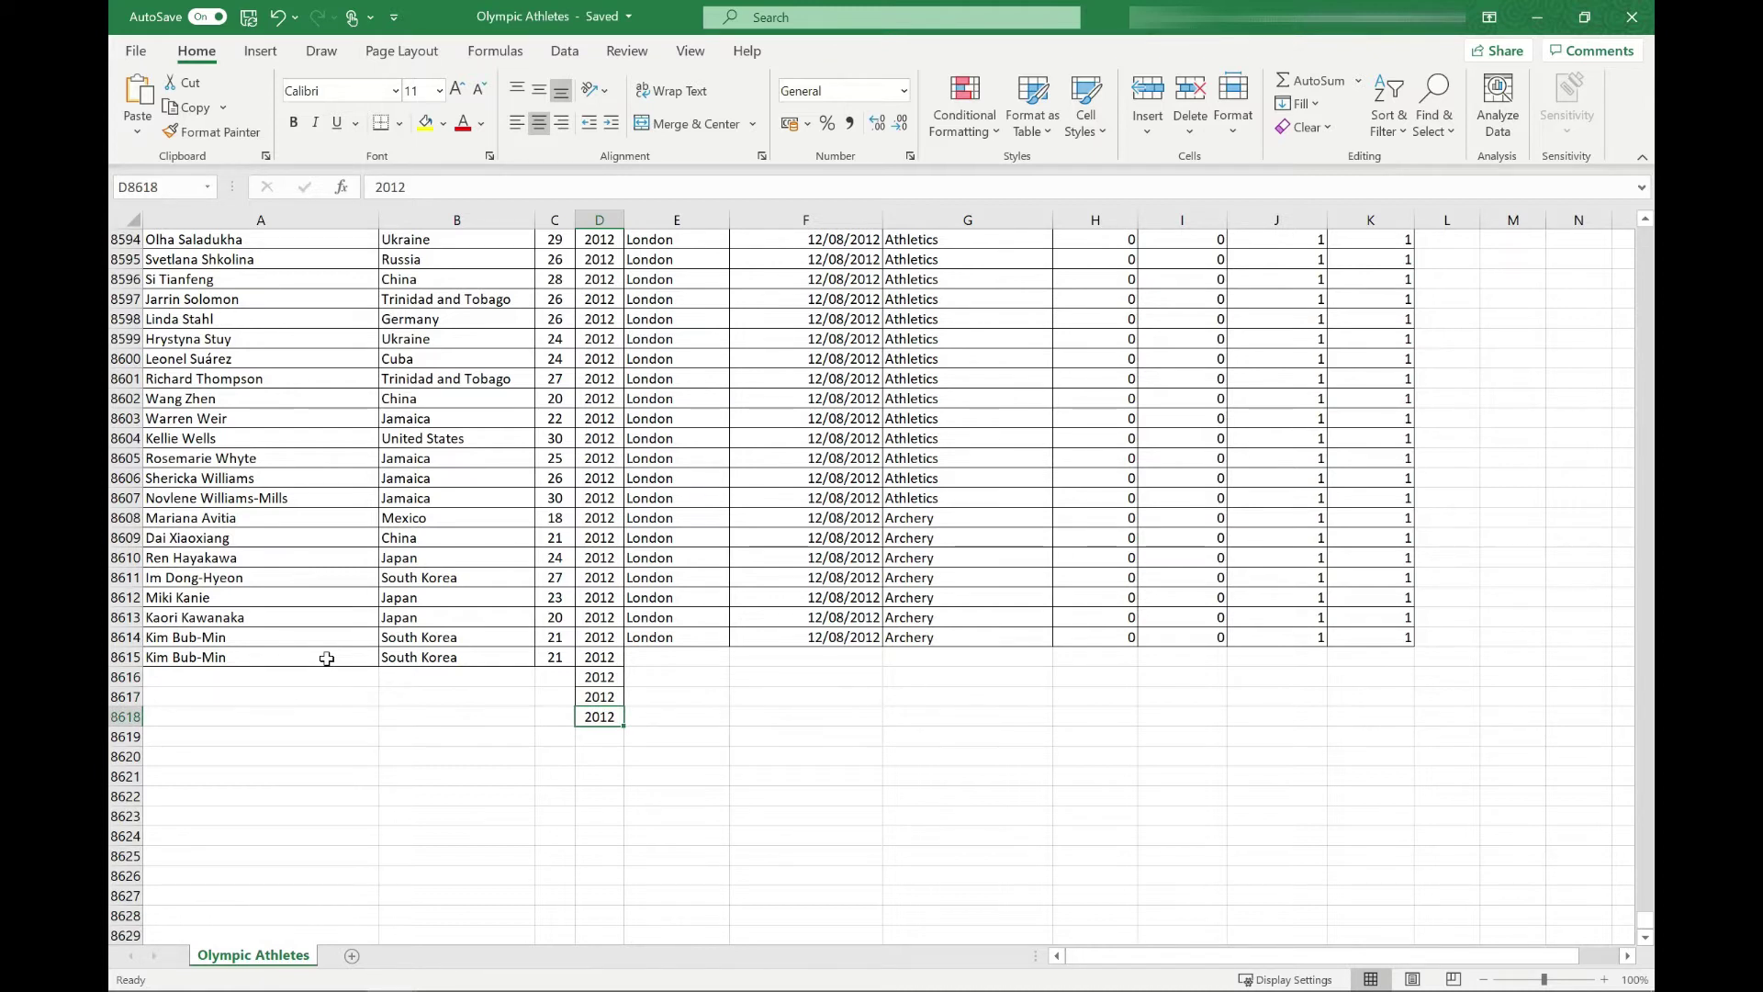
- Fill the Norway cell B5 with yellow and repeat the same fill on the Norway cell B12
key(ctrl+Home)
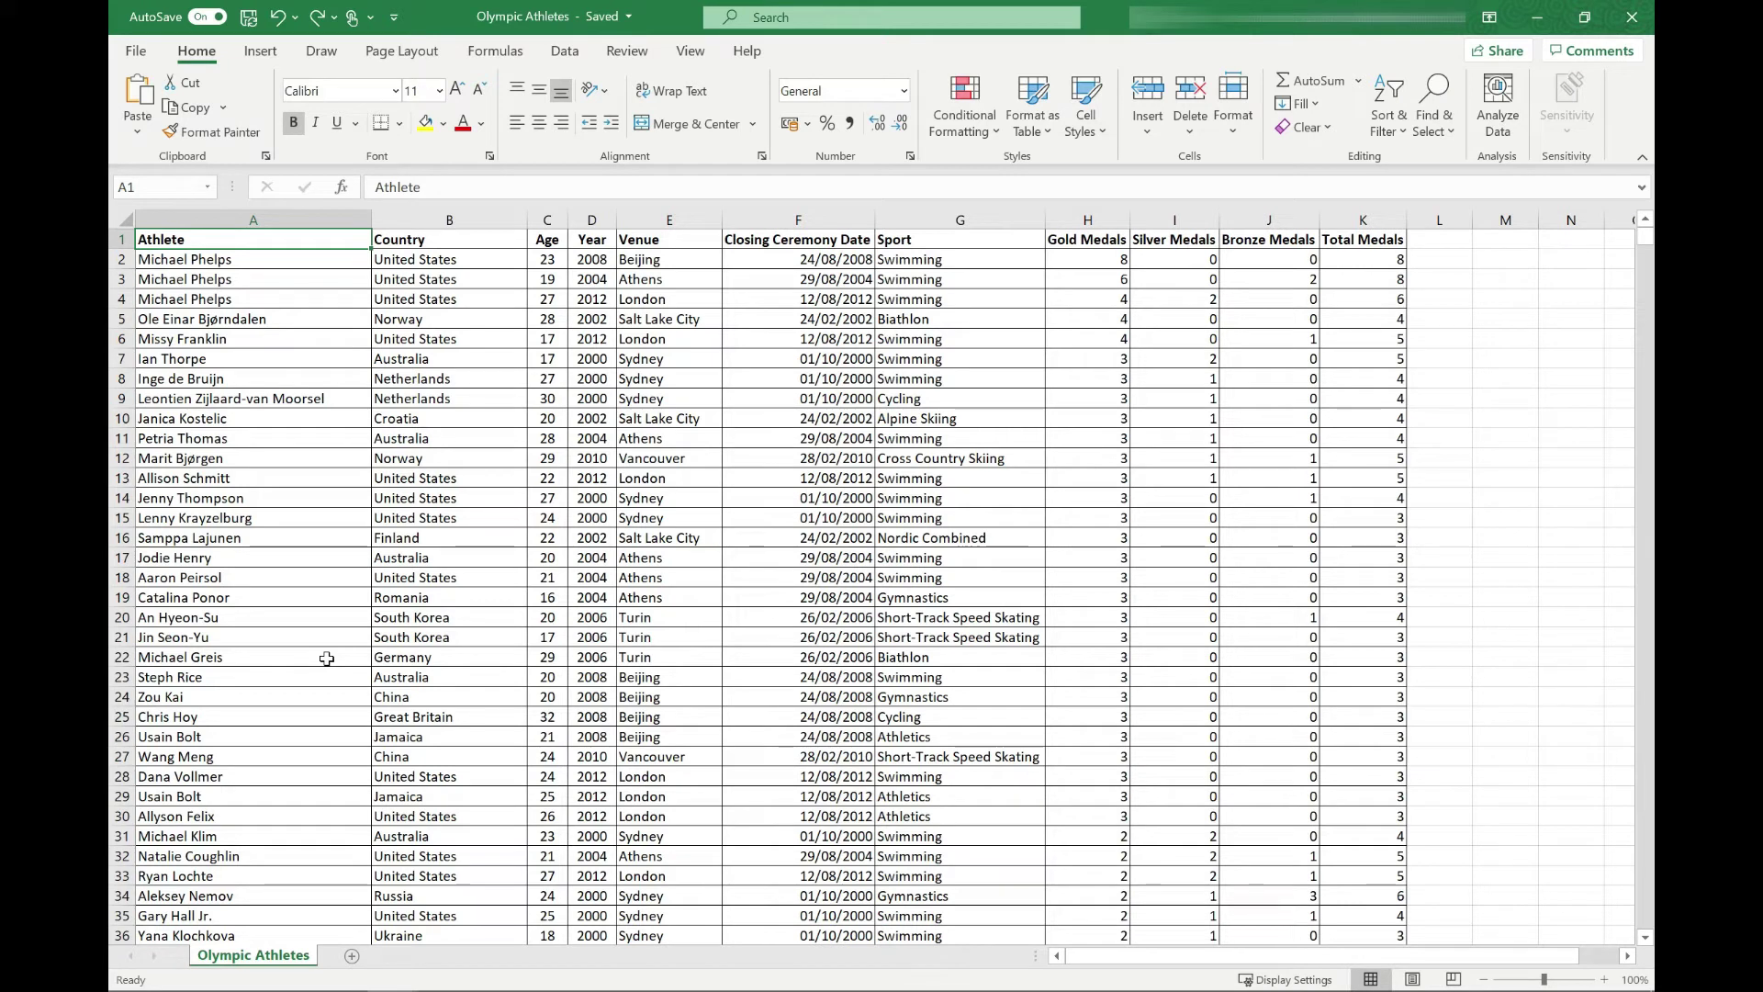
click(475, 323)
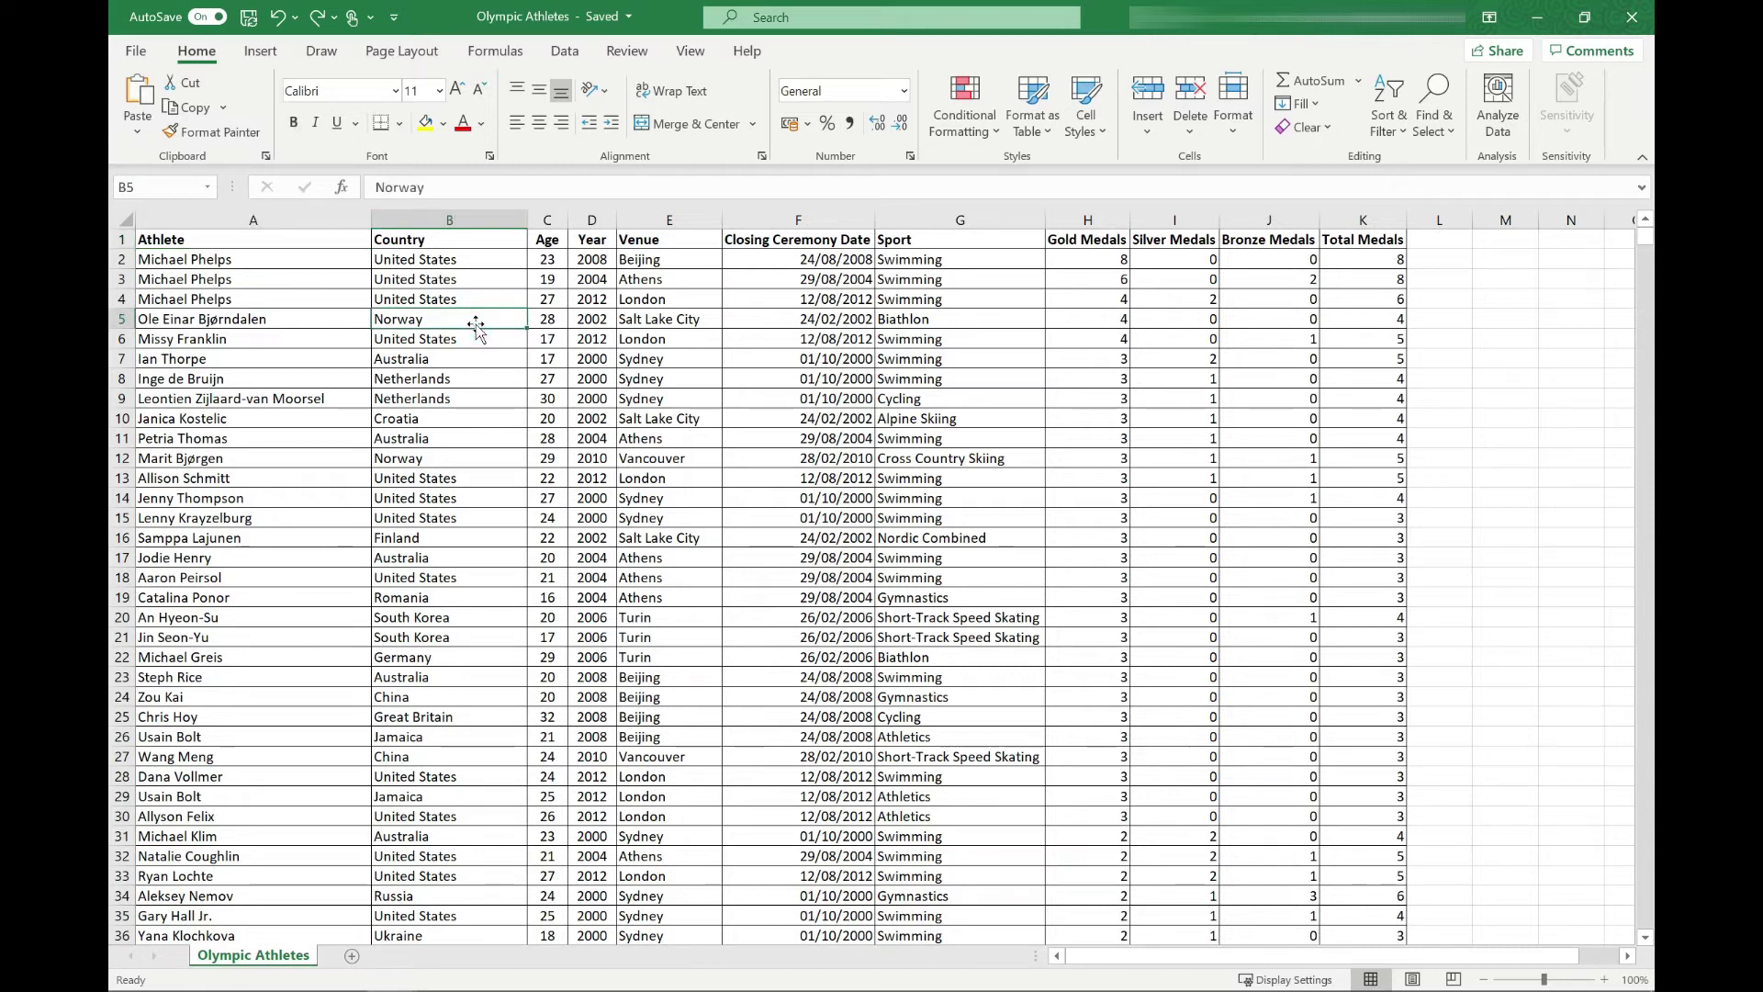
click(421, 126)
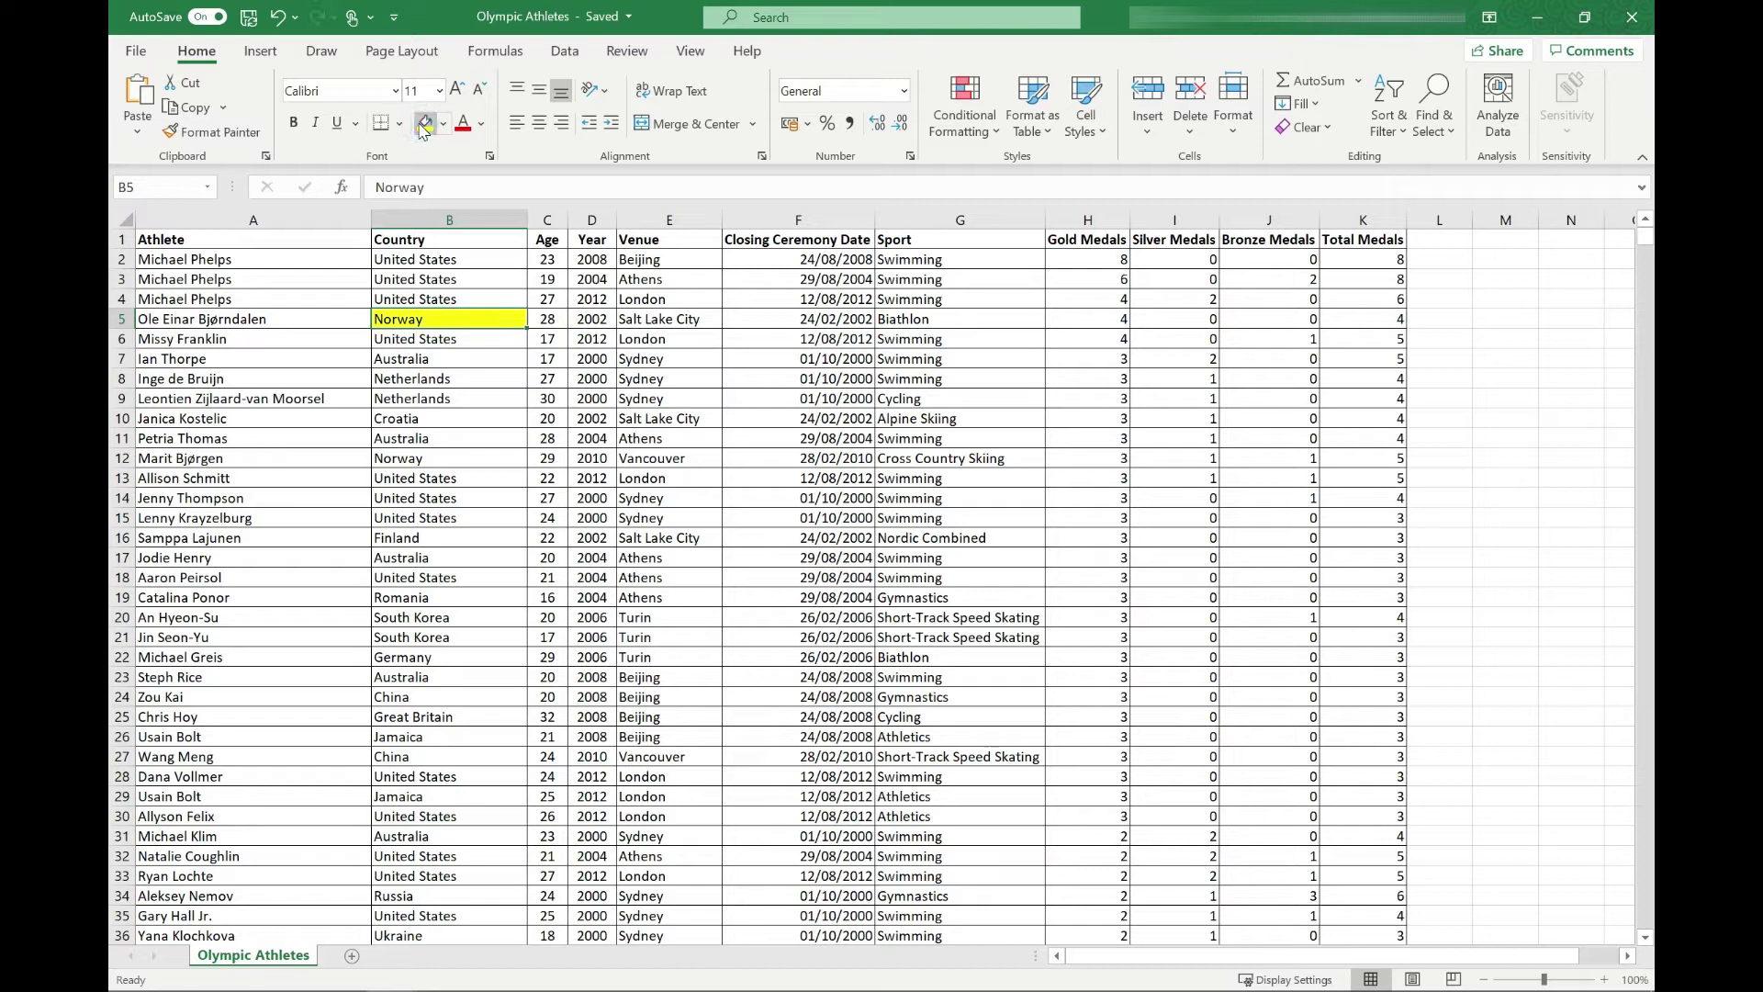
key(Down)
key(Down)
key(Down)
key(Down)
key(Down)
key(Down)
key(Down)
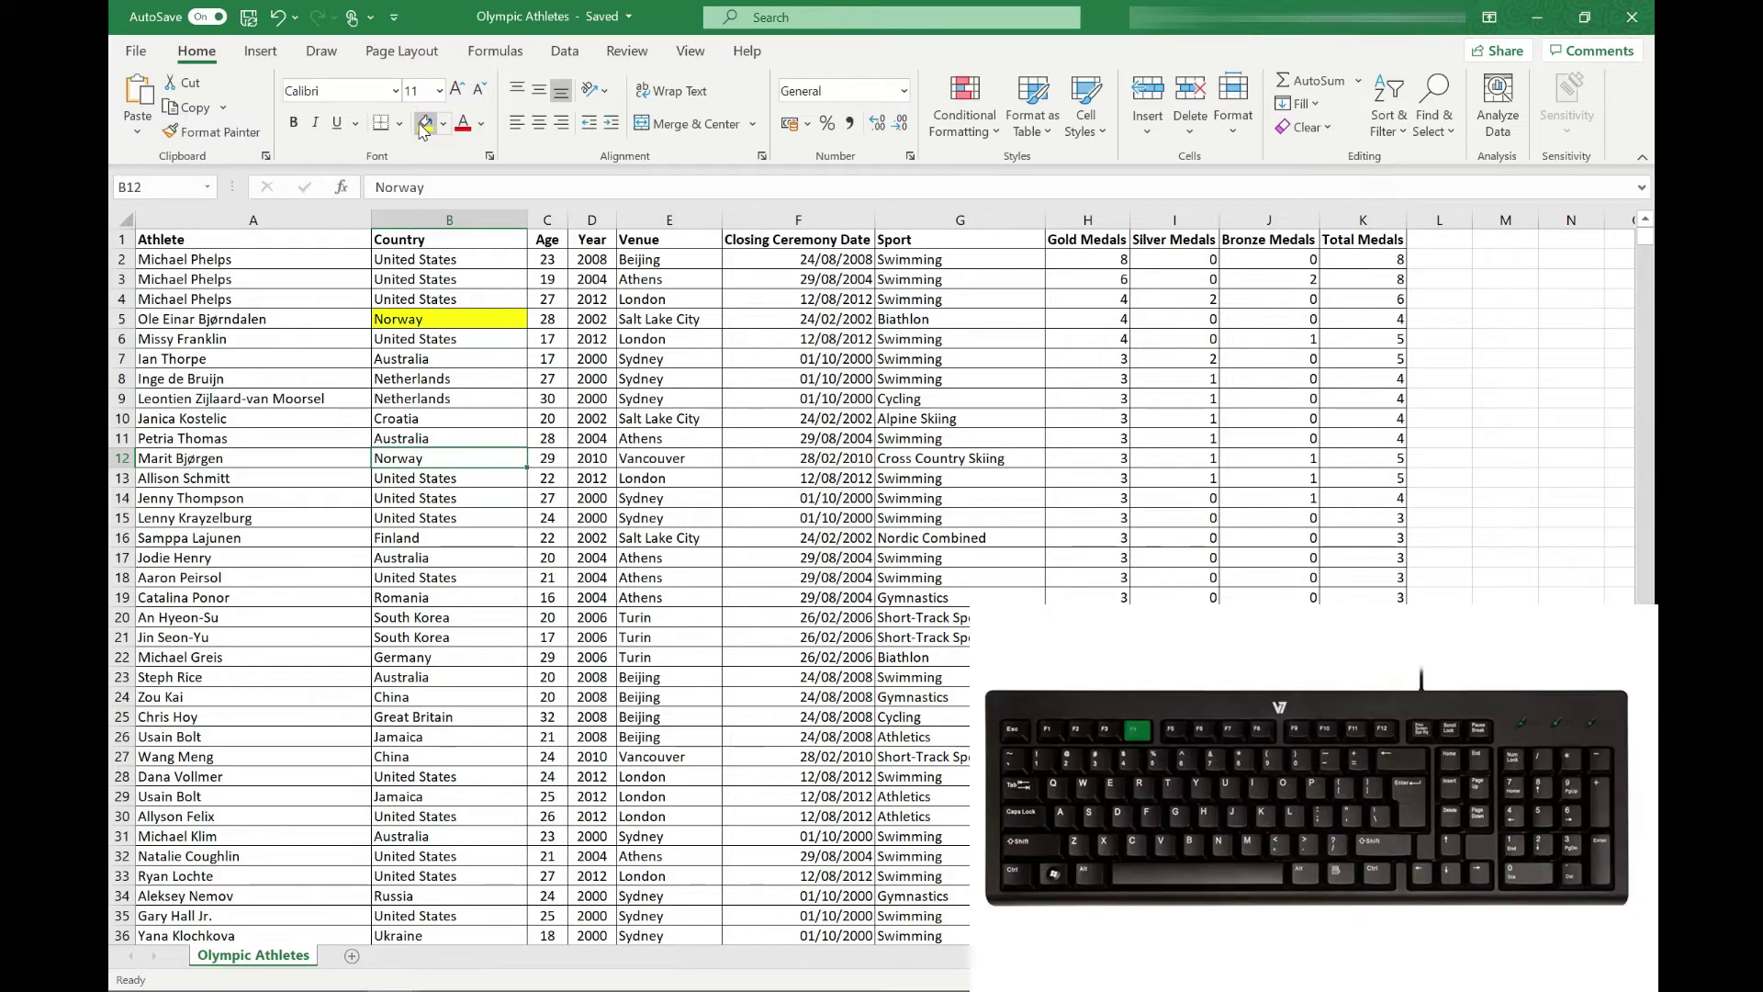
key(F4)
- Repeat the yellow fill on the Jamaica cell B29 in the Country column
key(Down)
key(Down)
key(Down)
key(Down)
key(Down)
key(Down)
key(Down)
key(Down)
key(Down)
key(Down)
key(Down)
key(Down)
key(Down)
key(Down)
key(Down)
key(Down)
key(Down)
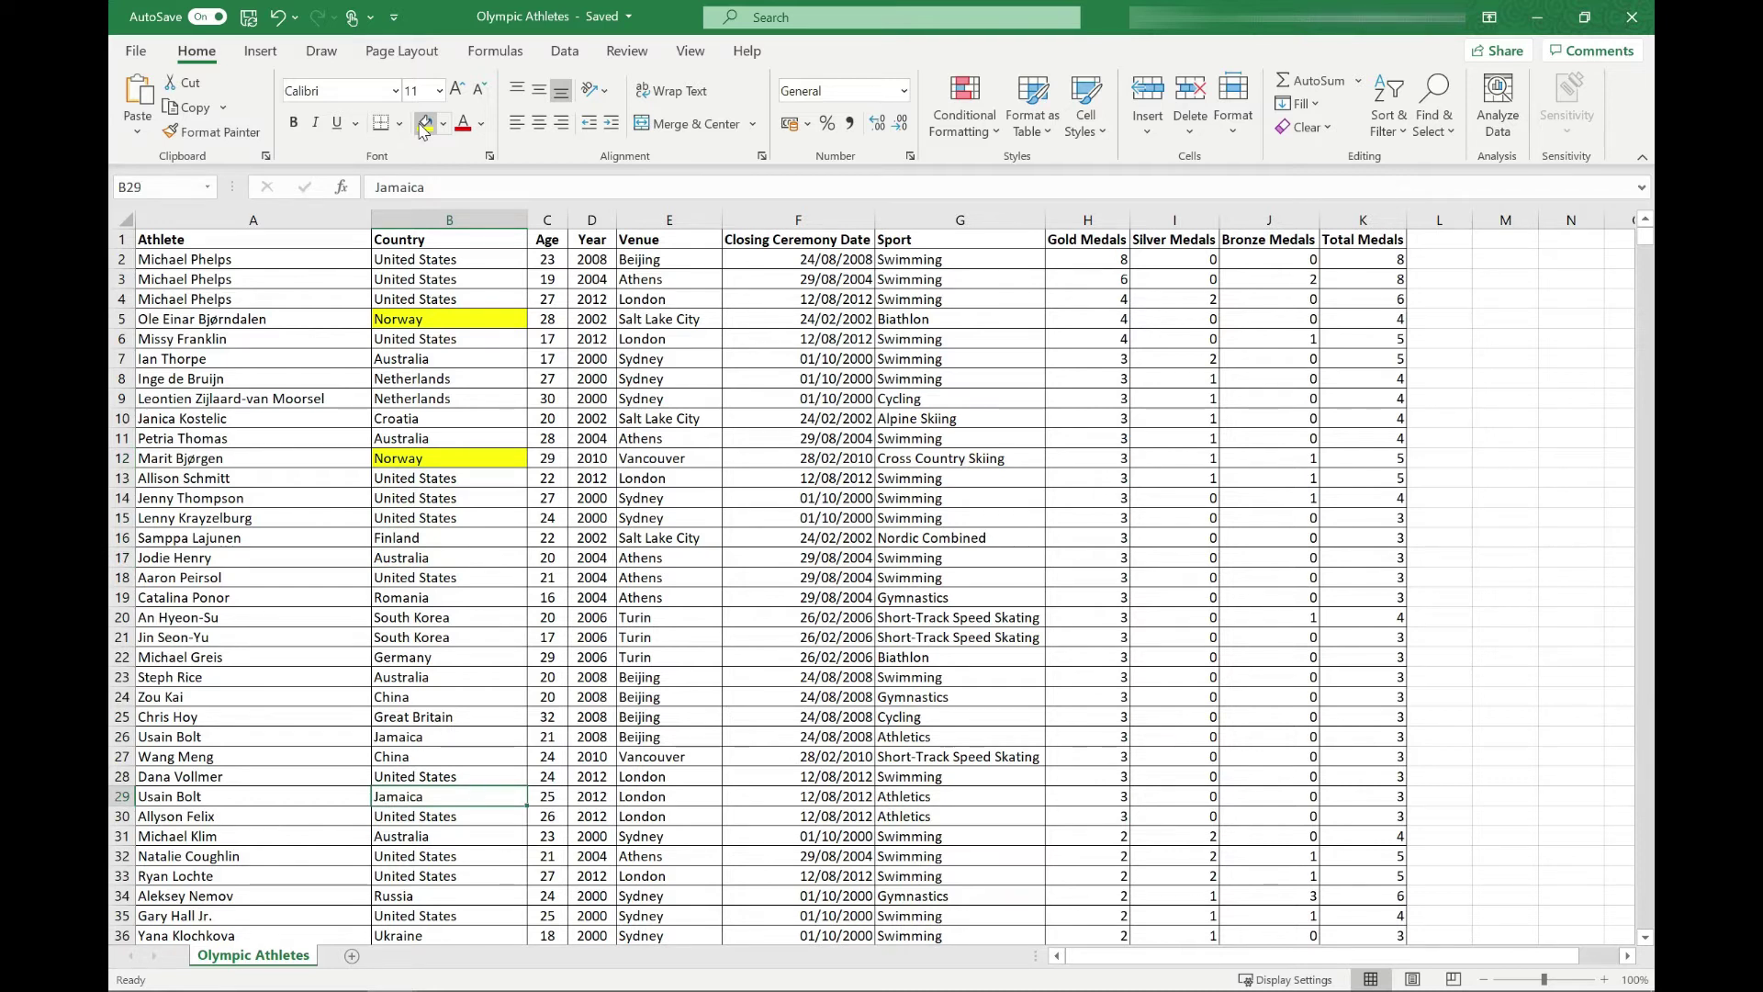
key(F4)
key(Right)
key(Right)
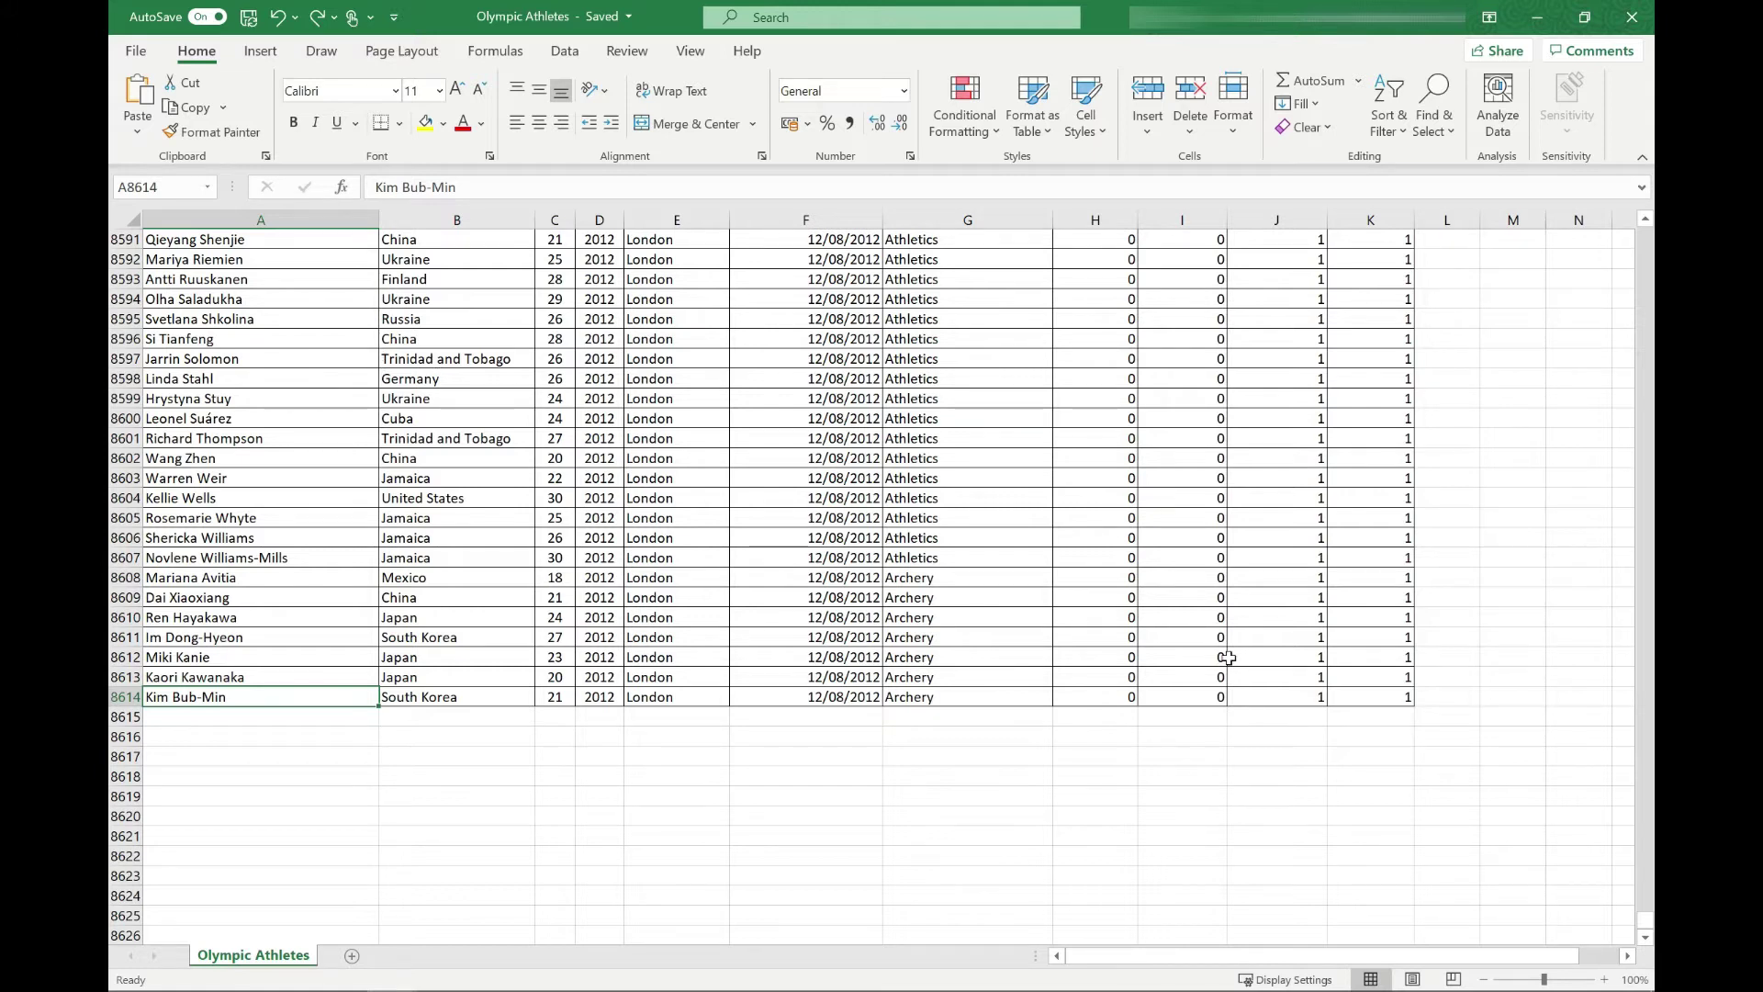
- Add up the Total Medals column in K8615 with the AutoSum formula =SUM(K2:K8614)
click(1344, 715)
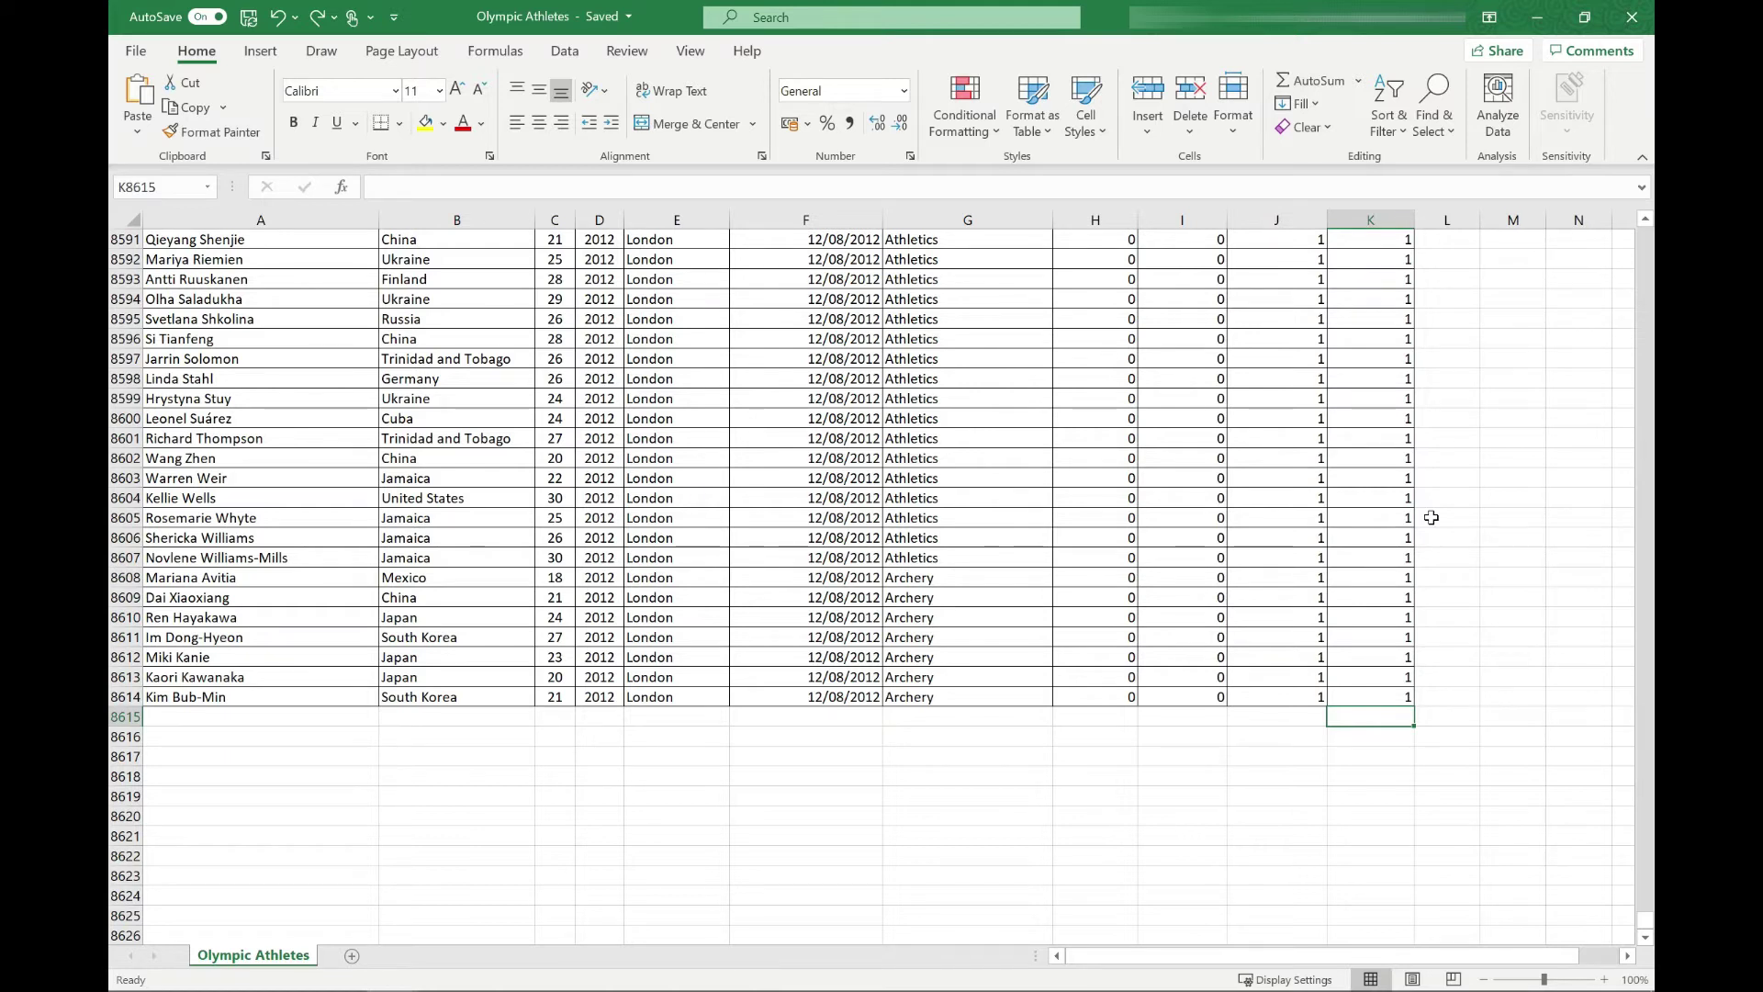
key(alt+equal)
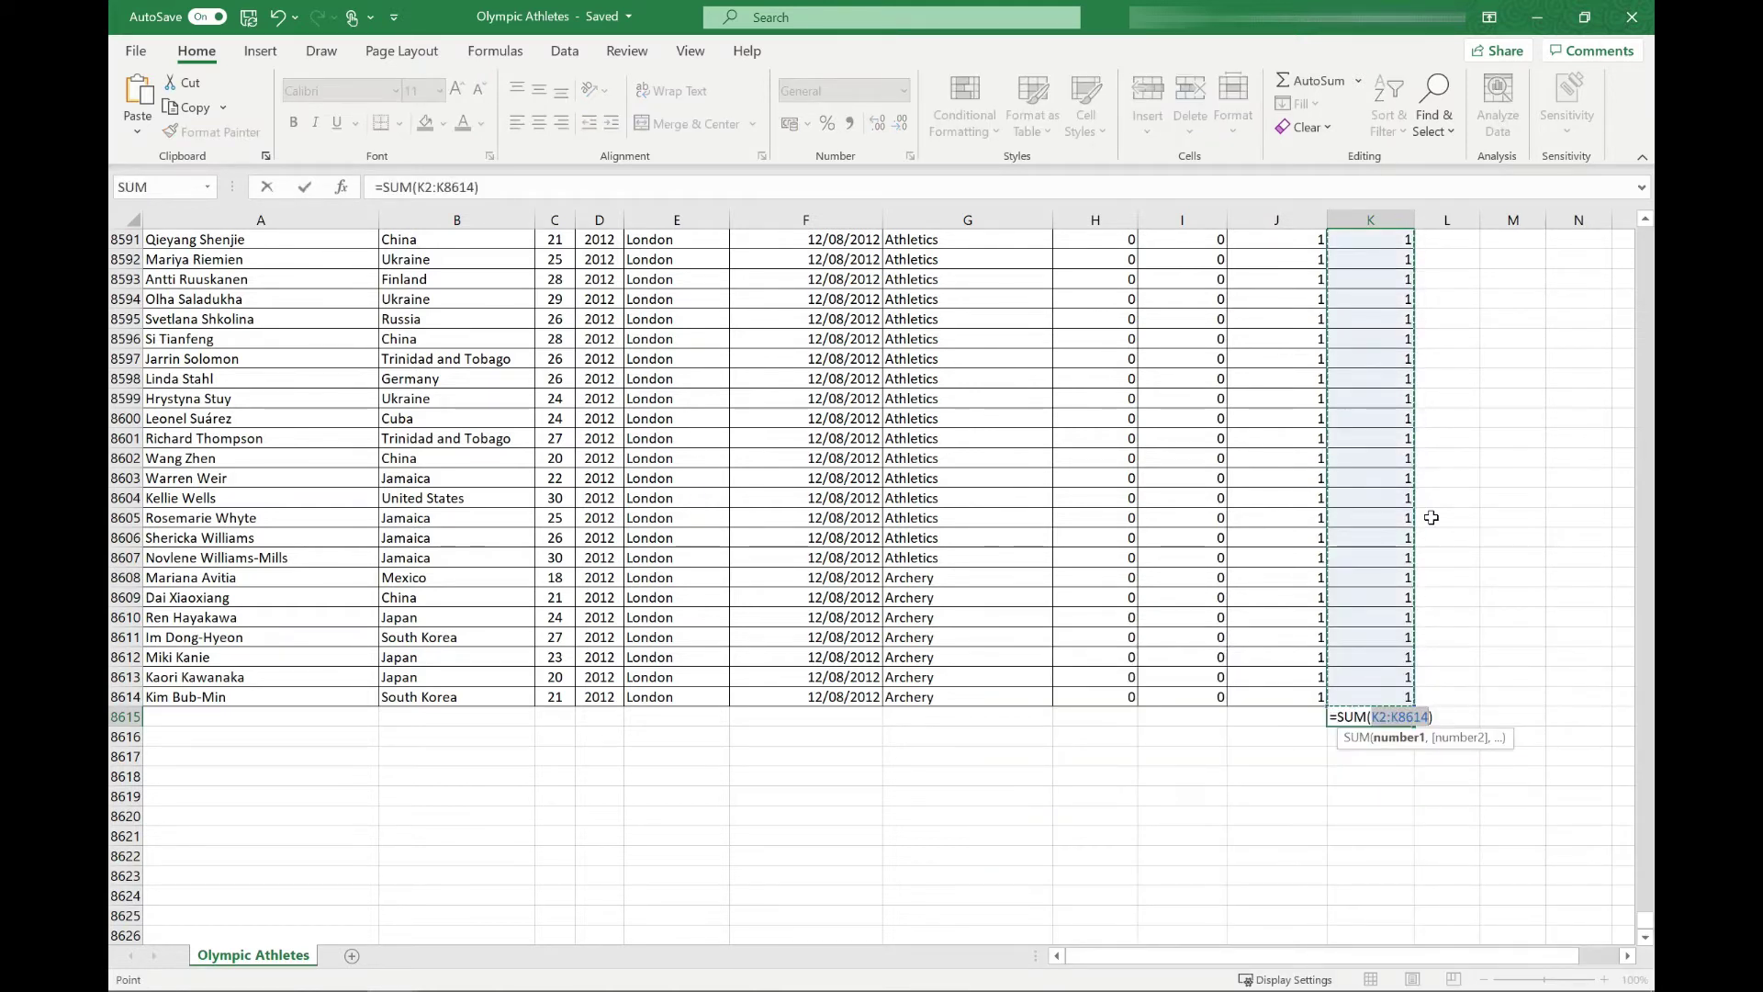
scroll(1434, 516, up, 3)
scroll(1434, 516, up, 20)
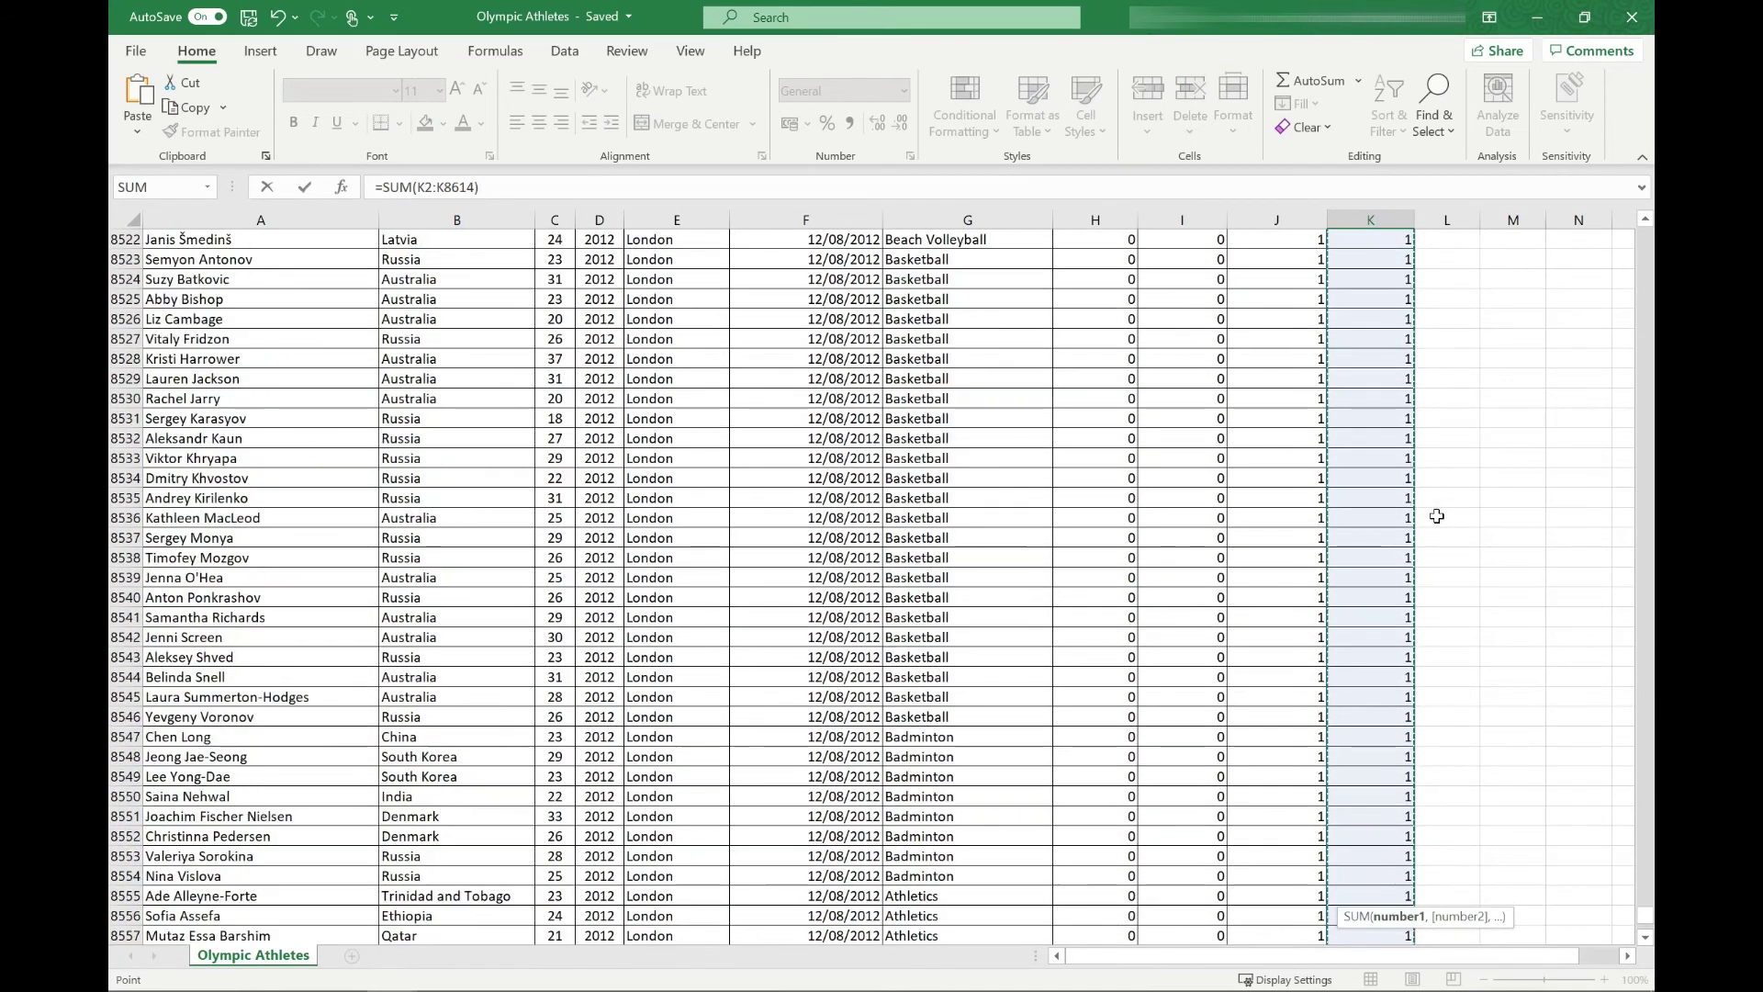
scroll(1437, 516, up, 4)
scroll(1439, 521, down, 13)
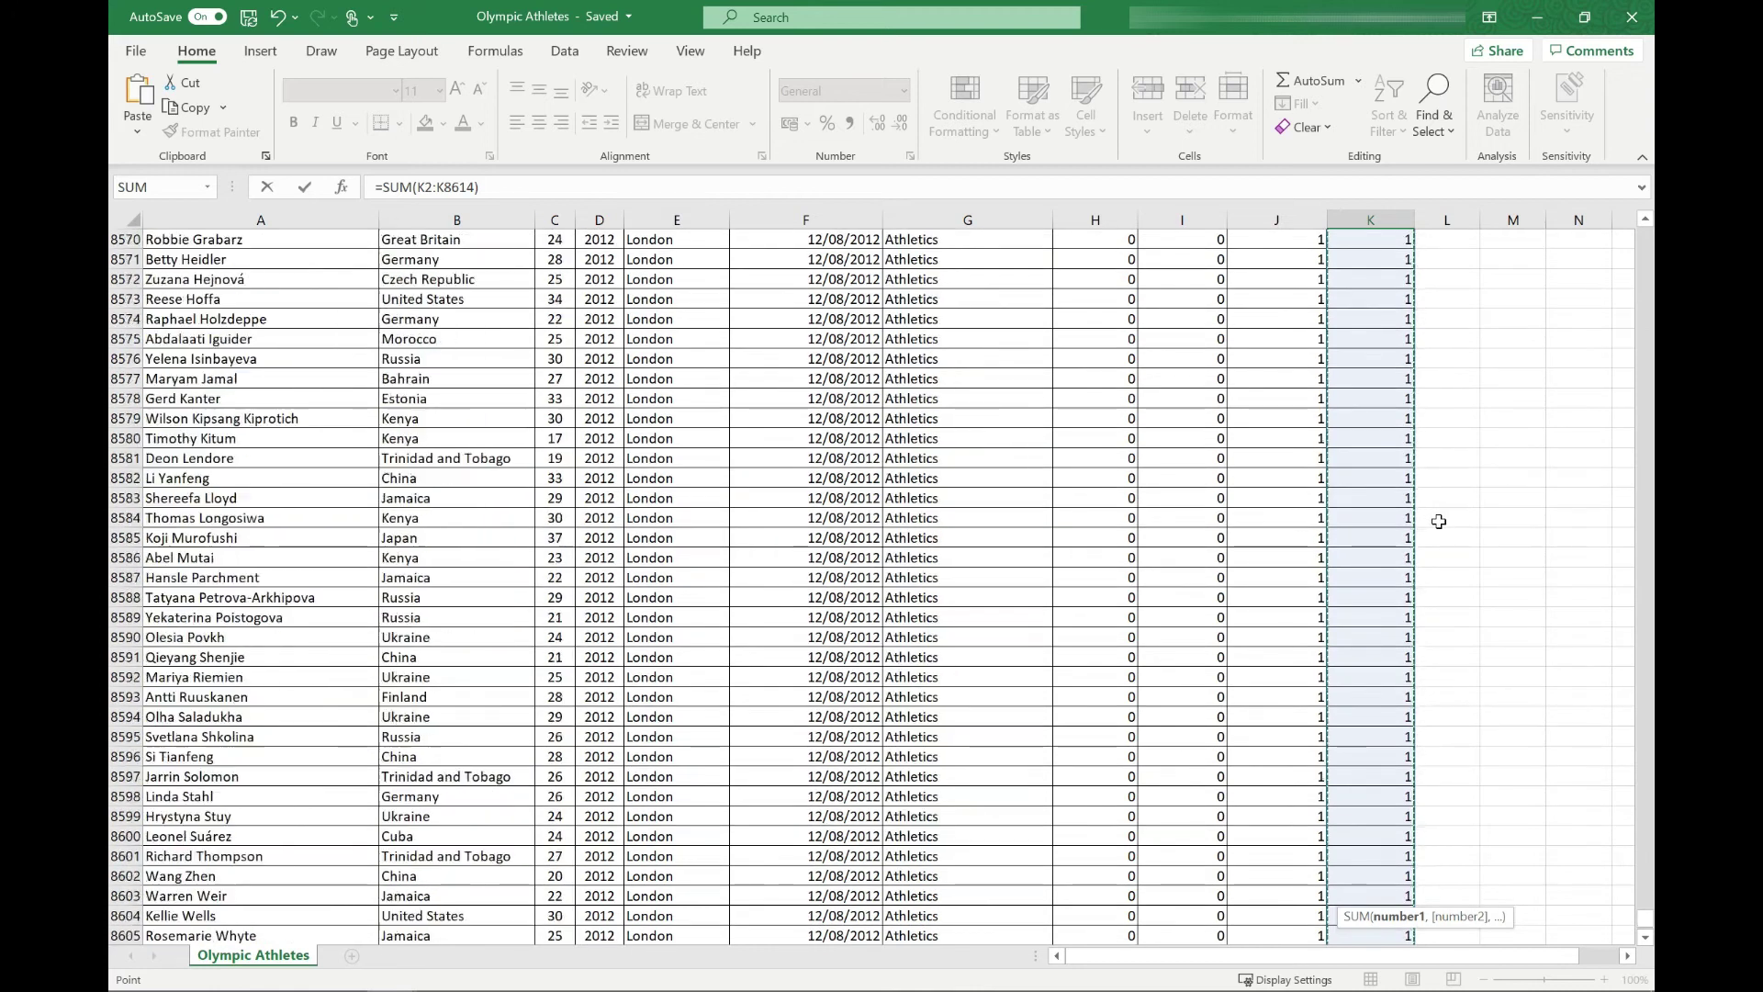
key(Return)
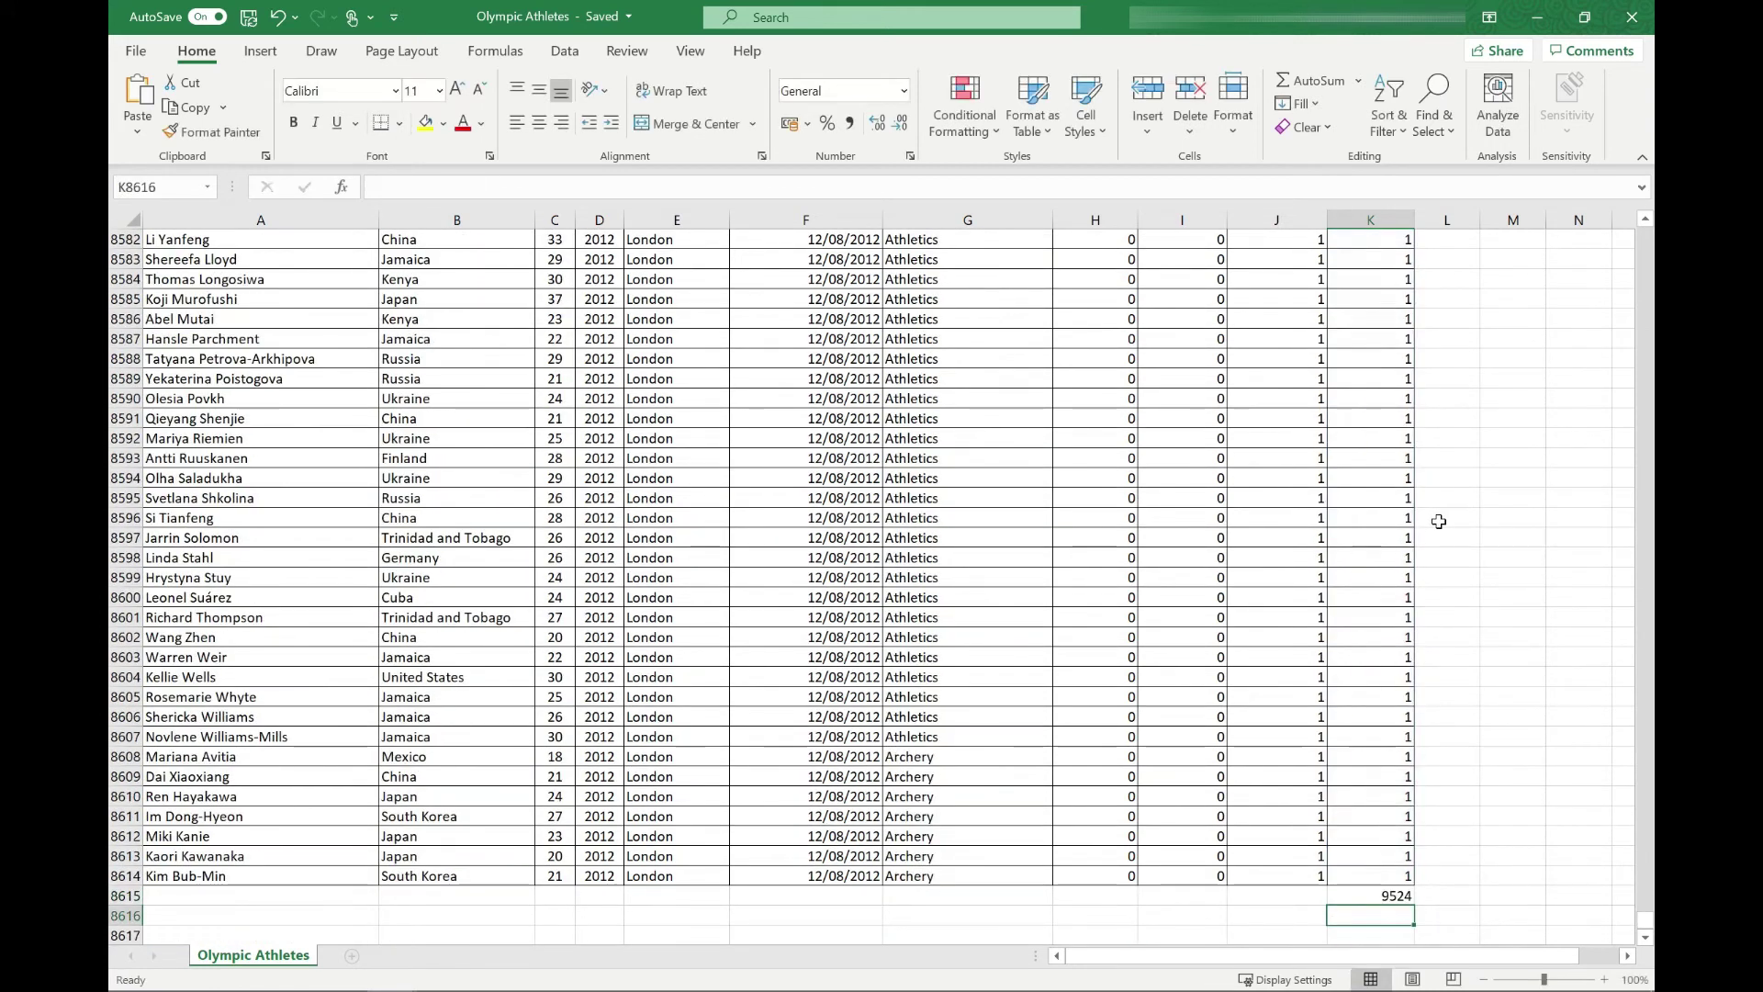
key(Up)
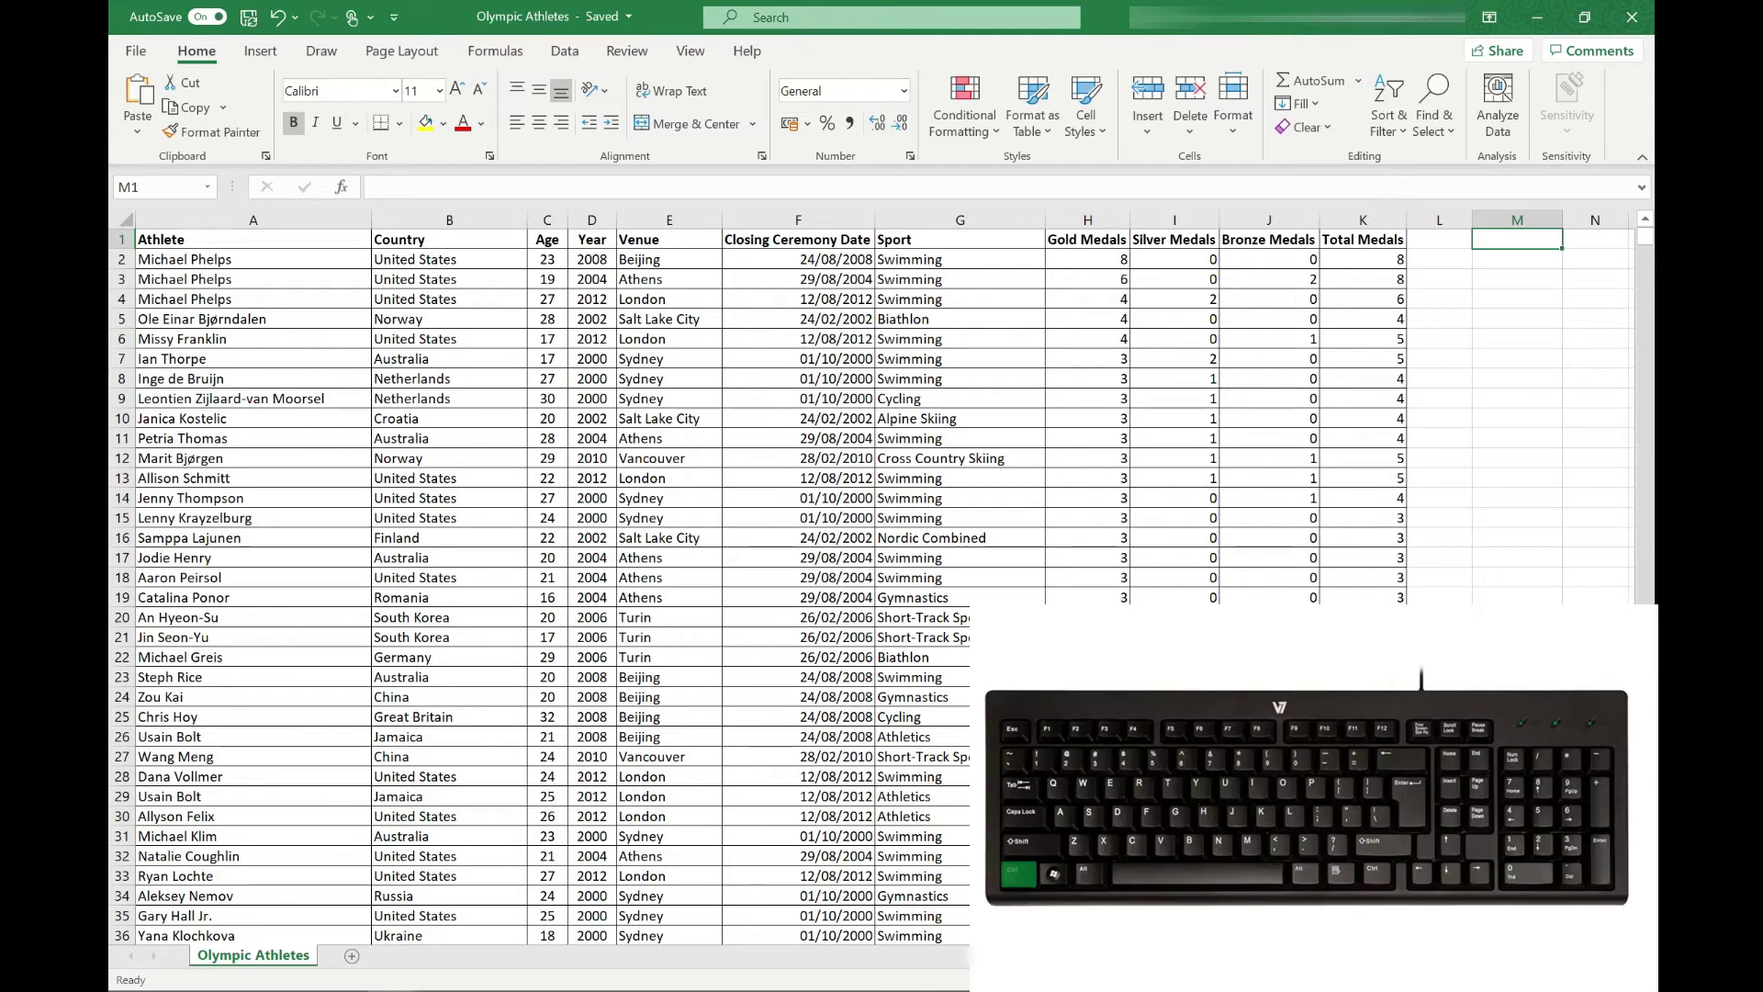
- Insert the current date, 28/03/2021, as a fixed value in cell M1
key(ctrl+semicolon)
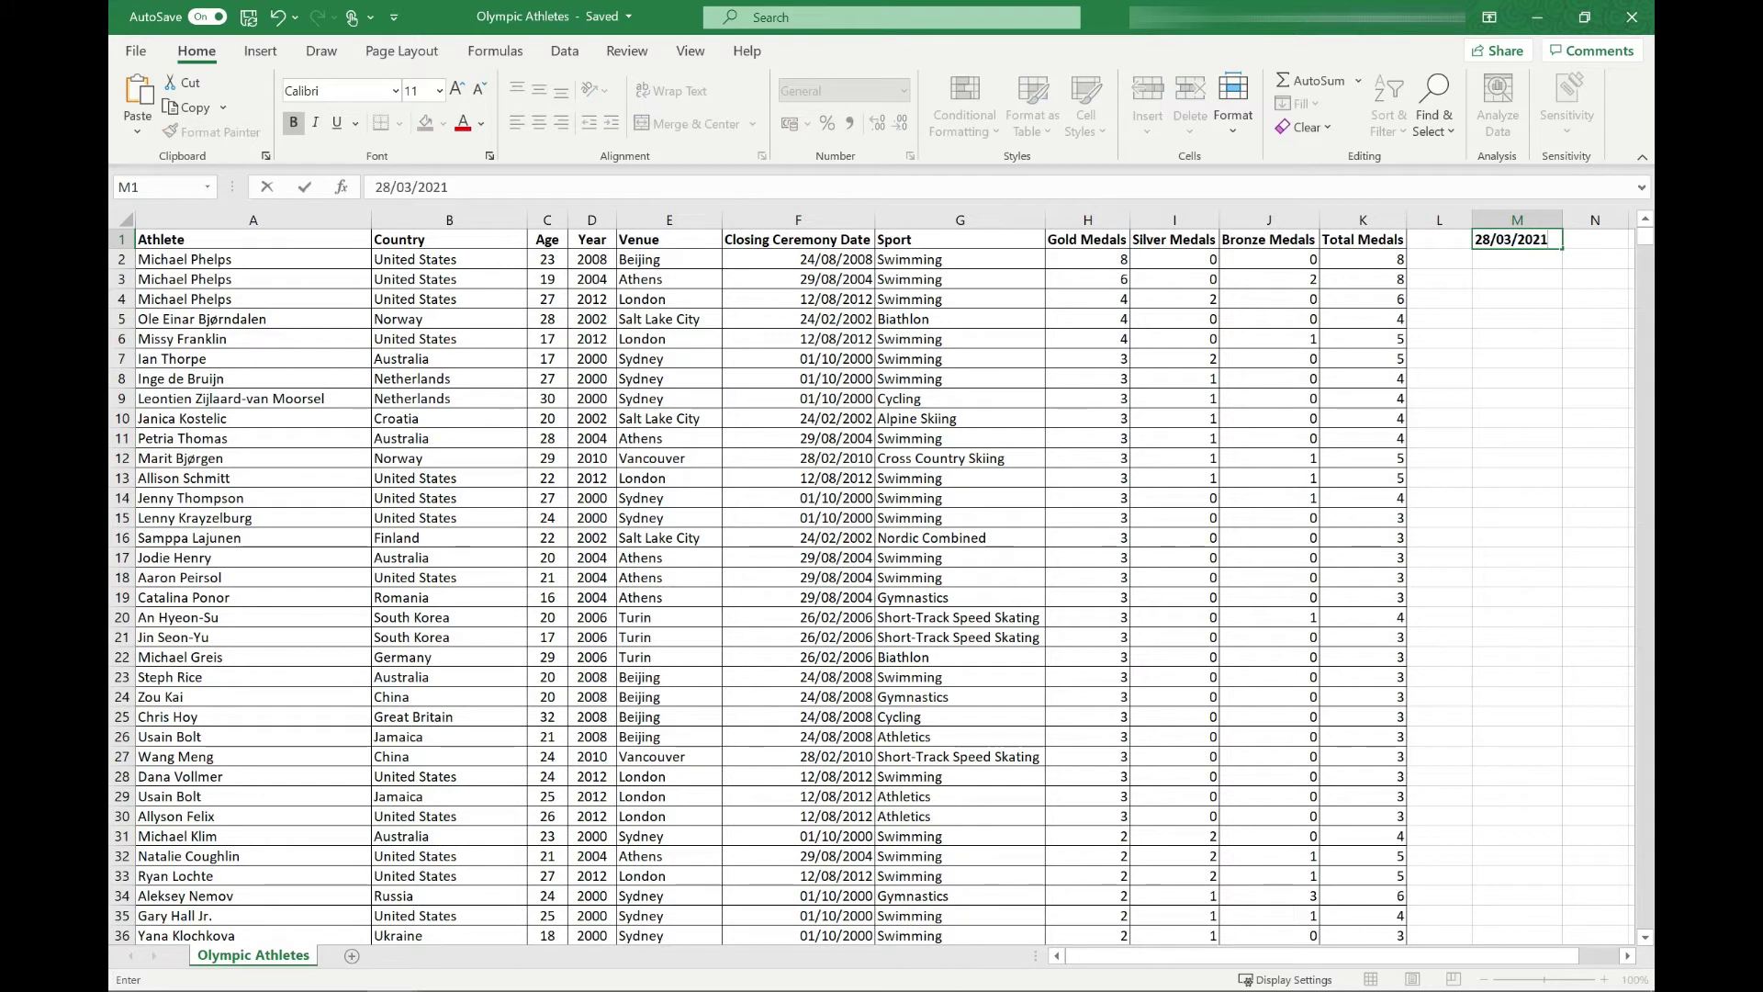
key(Return)
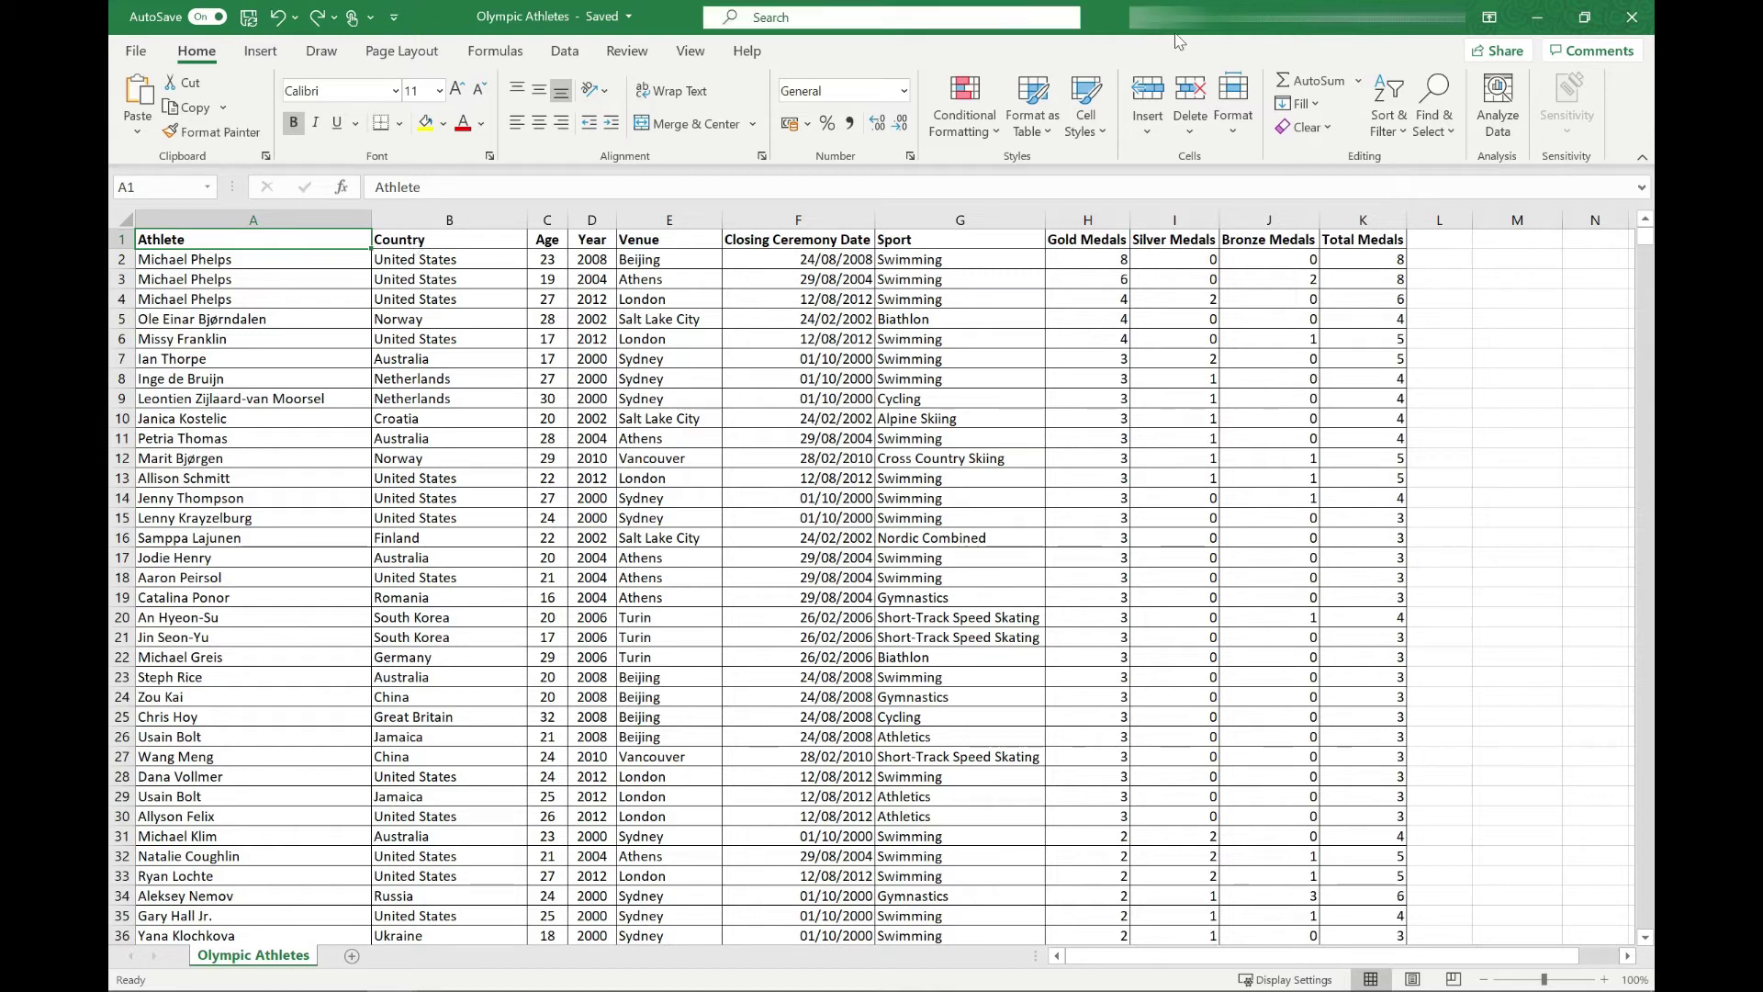
- View the available sort and filter options, and select the Athlete header in A1
click(1400, 131)
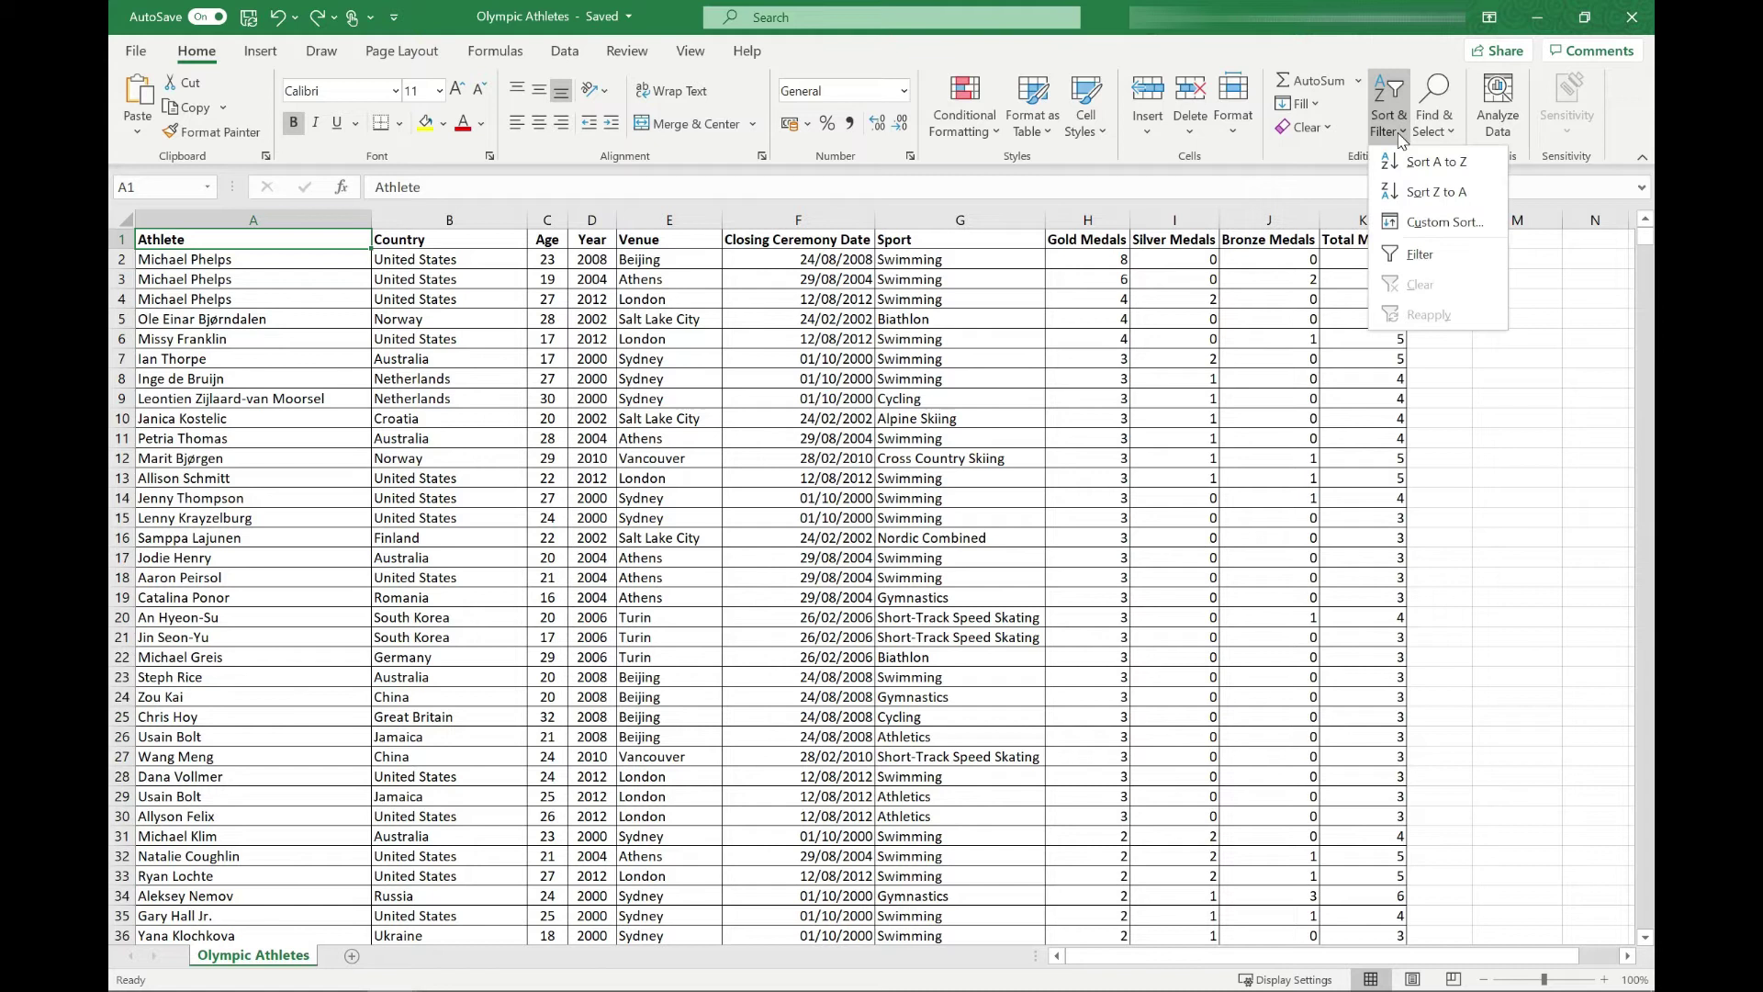
click(223, 239)
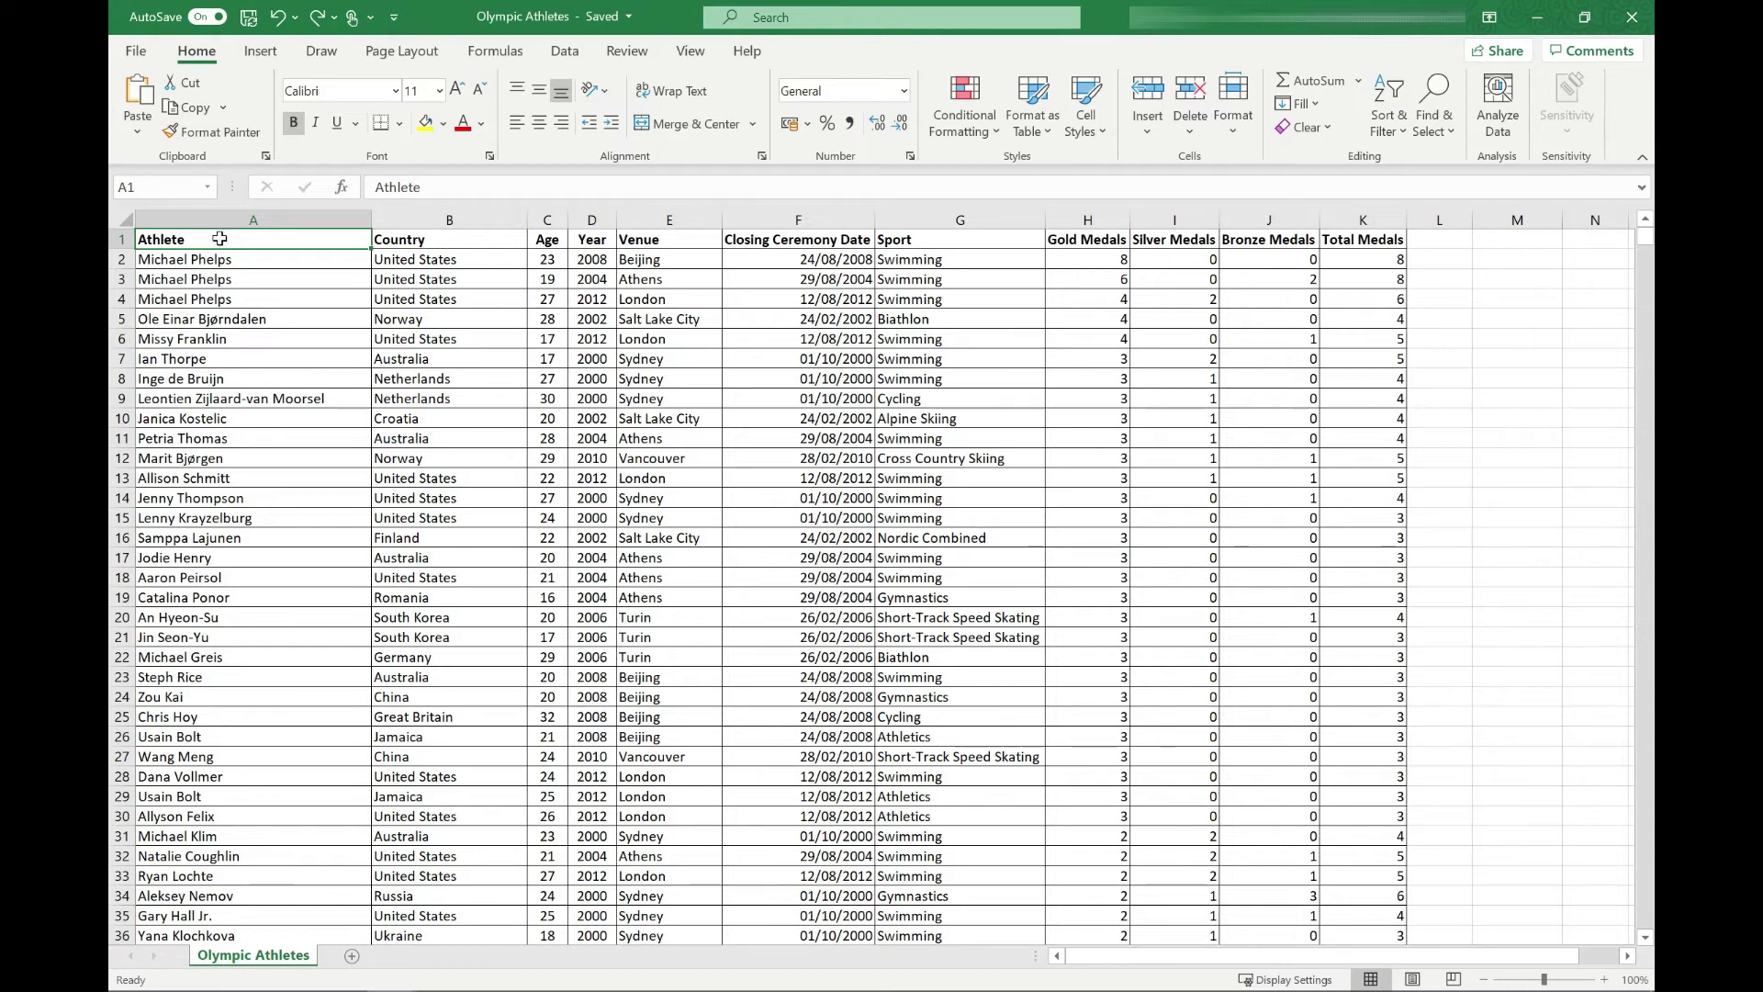
- Add filters to the header row and view the filter options of the Athlete and Country columns
key(ctrl+shift+l)
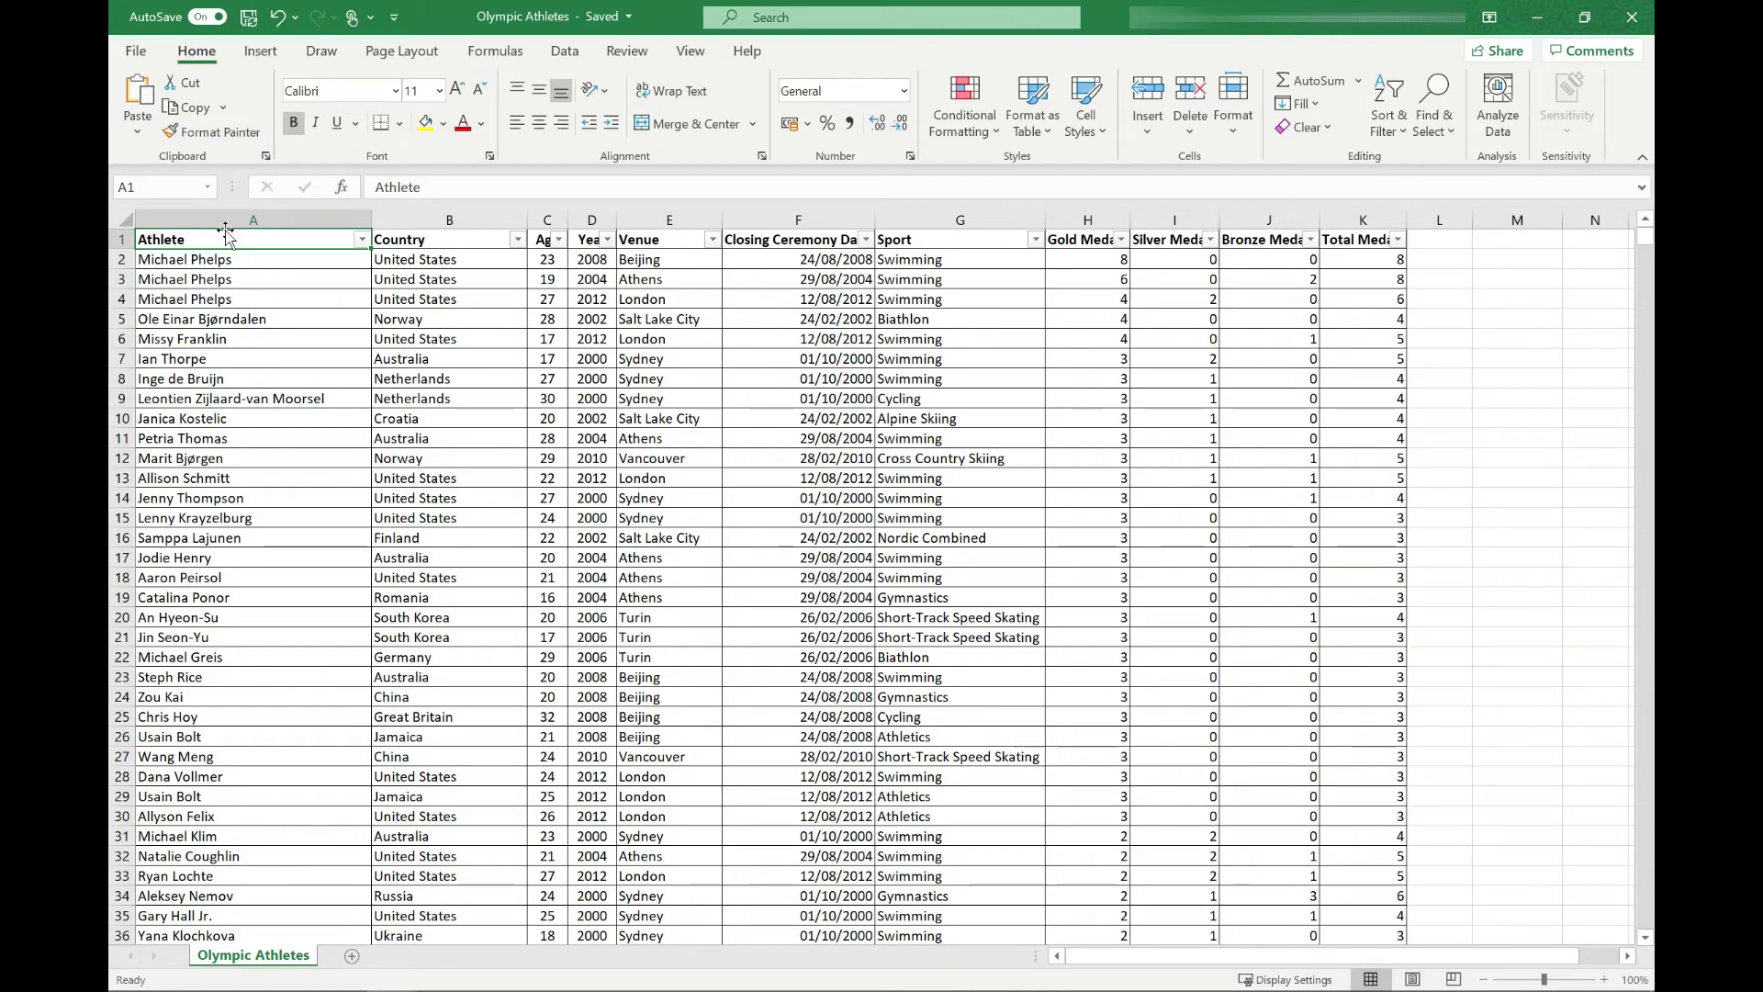
click(360, 240)
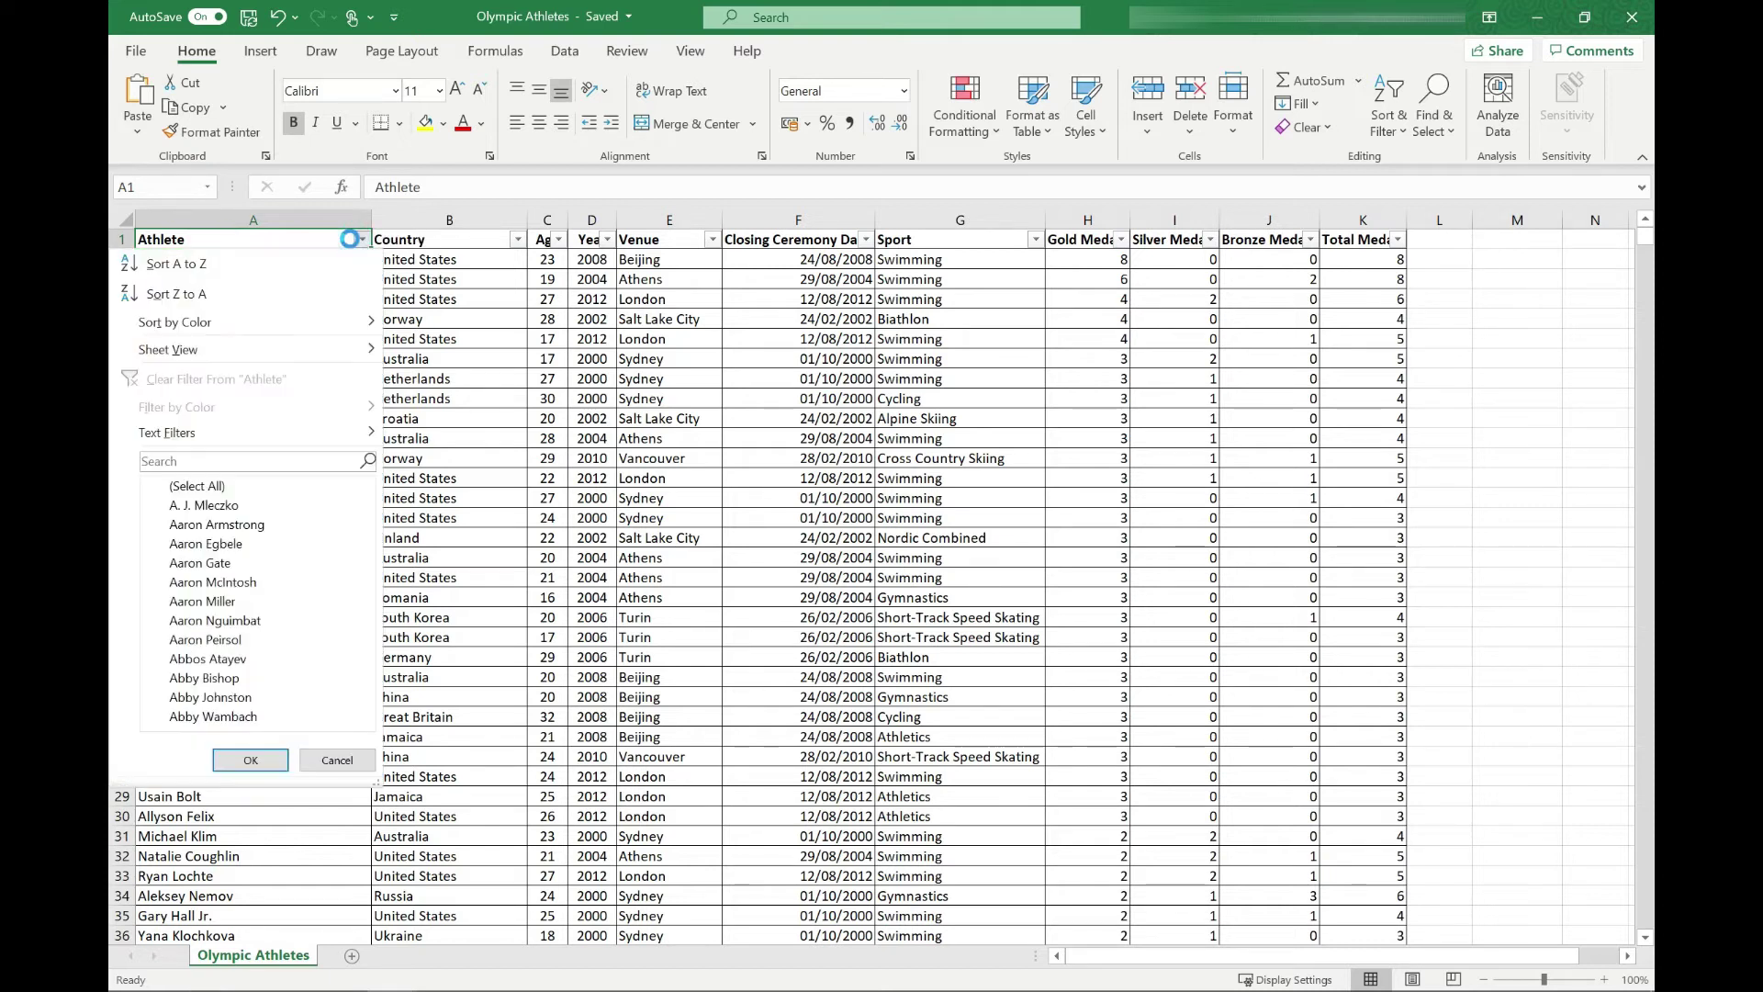
click(518, 240)
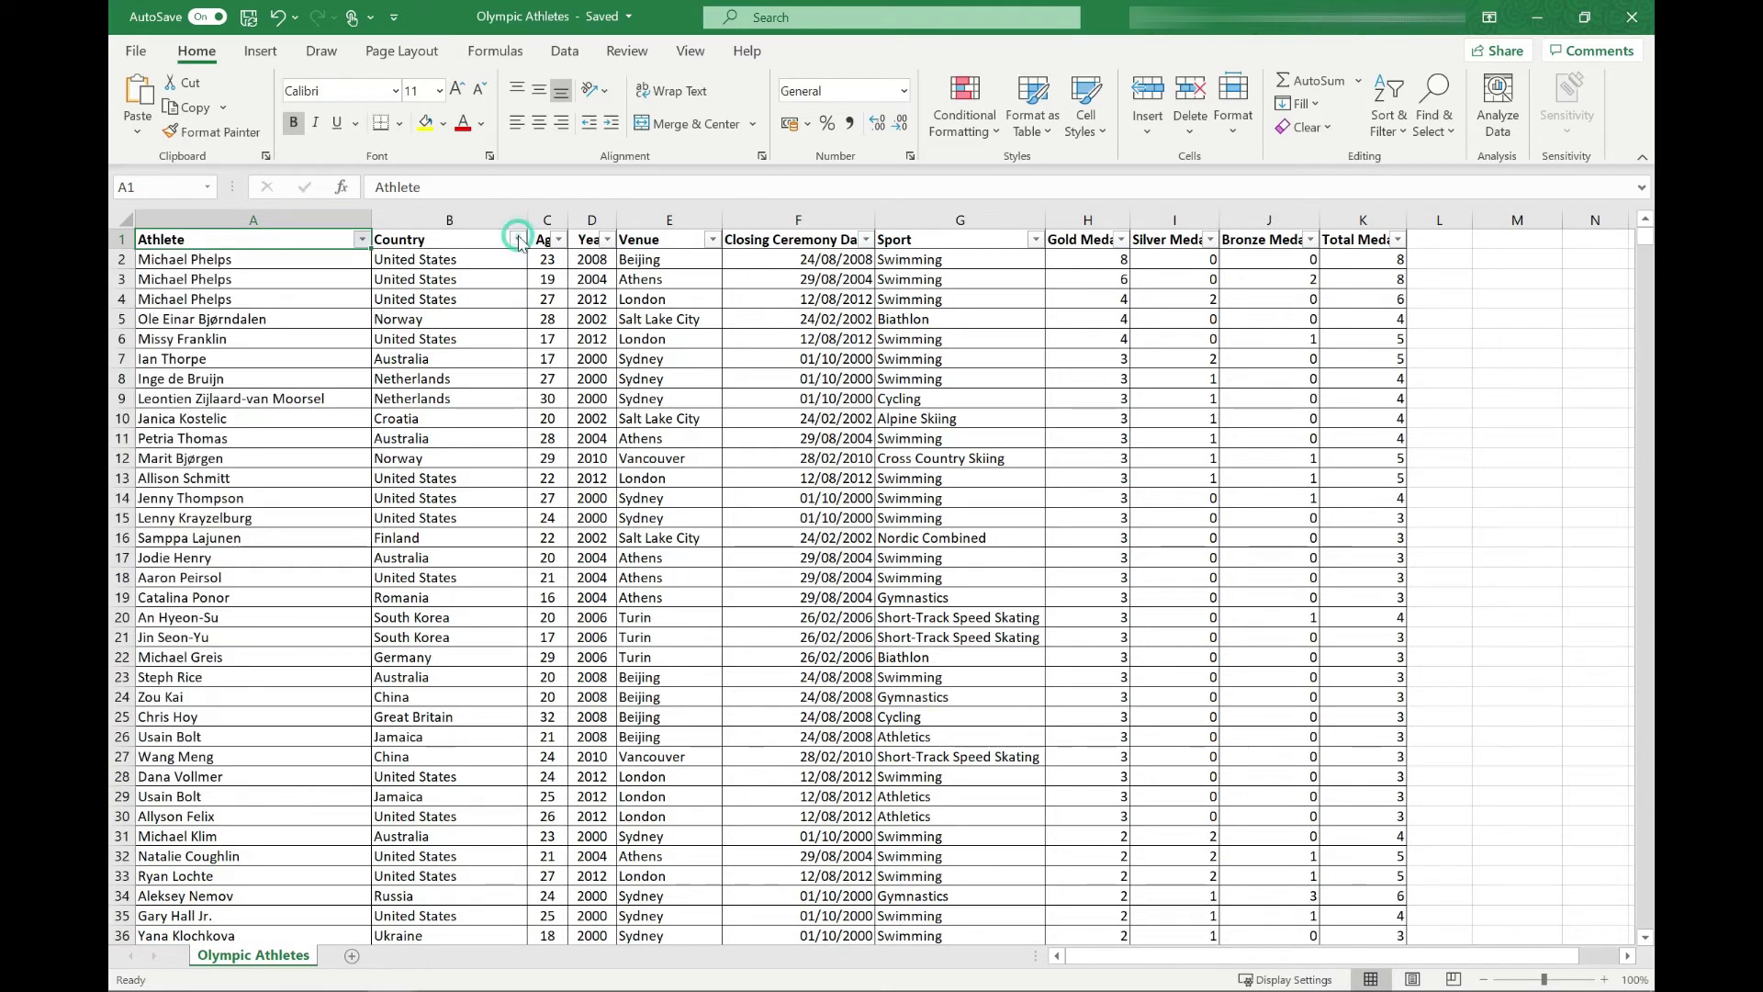
click(519, 239)
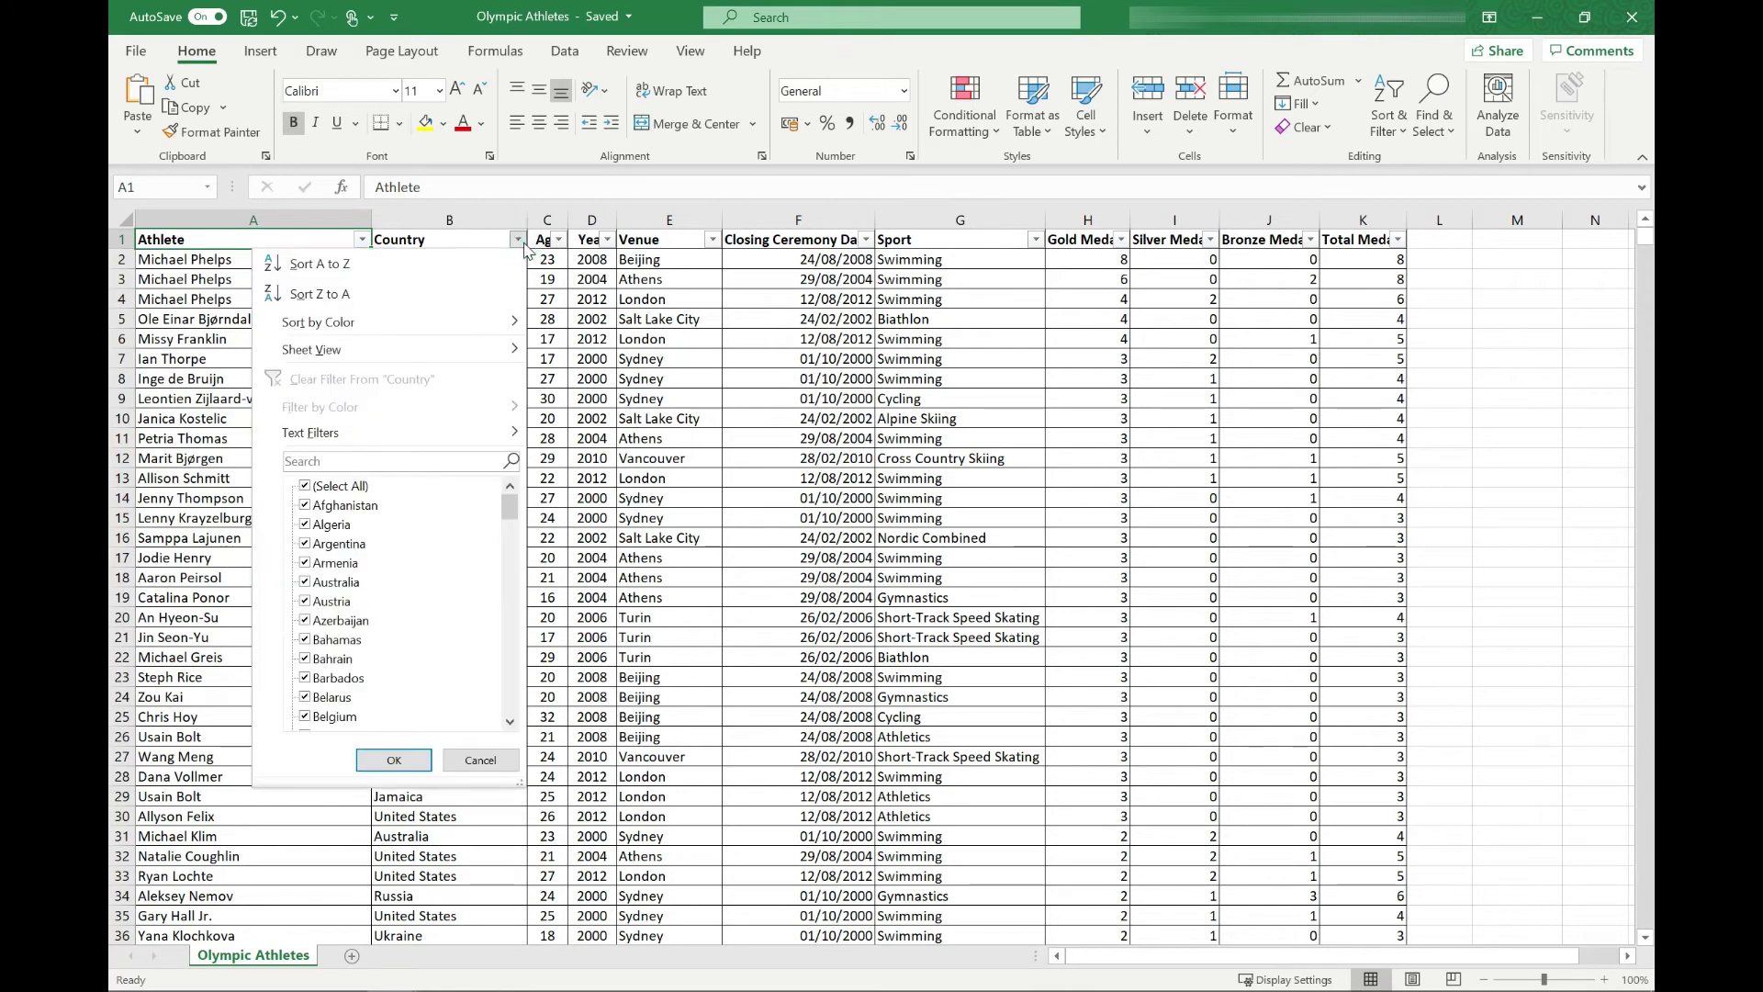
click(195, 237)
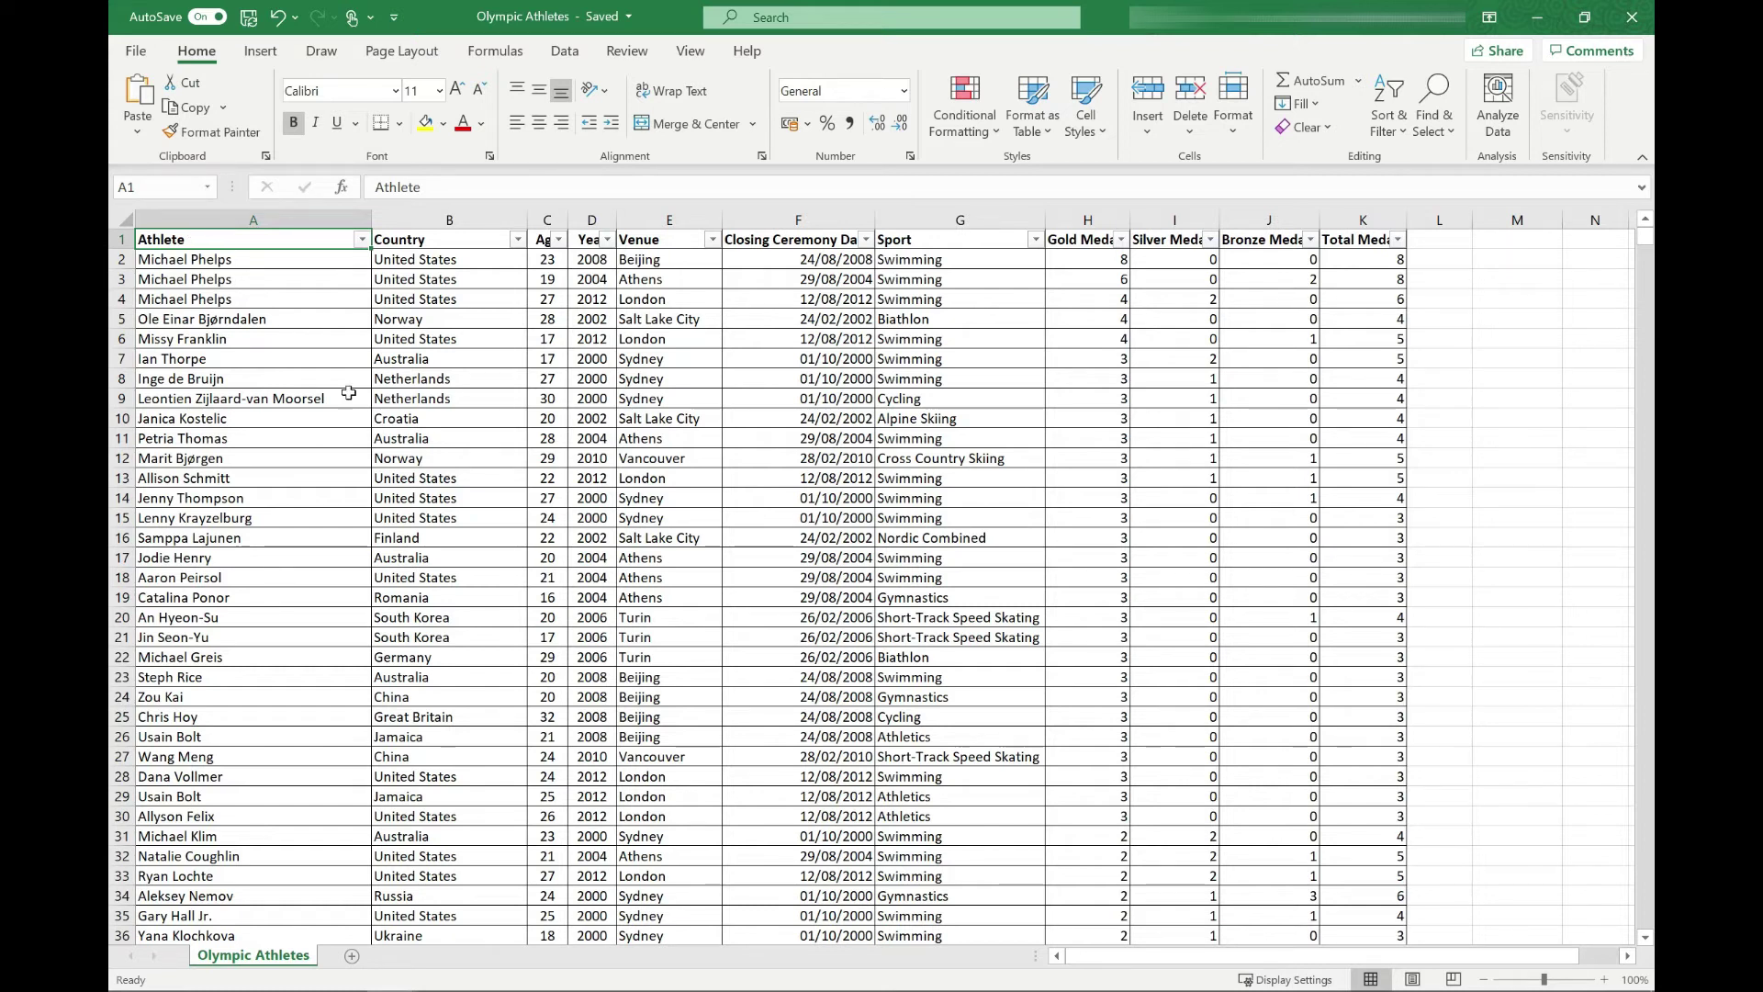
- Freeze the worksheet's top row, check the headers against rows further down, and undo the header filters
click(548, 438)
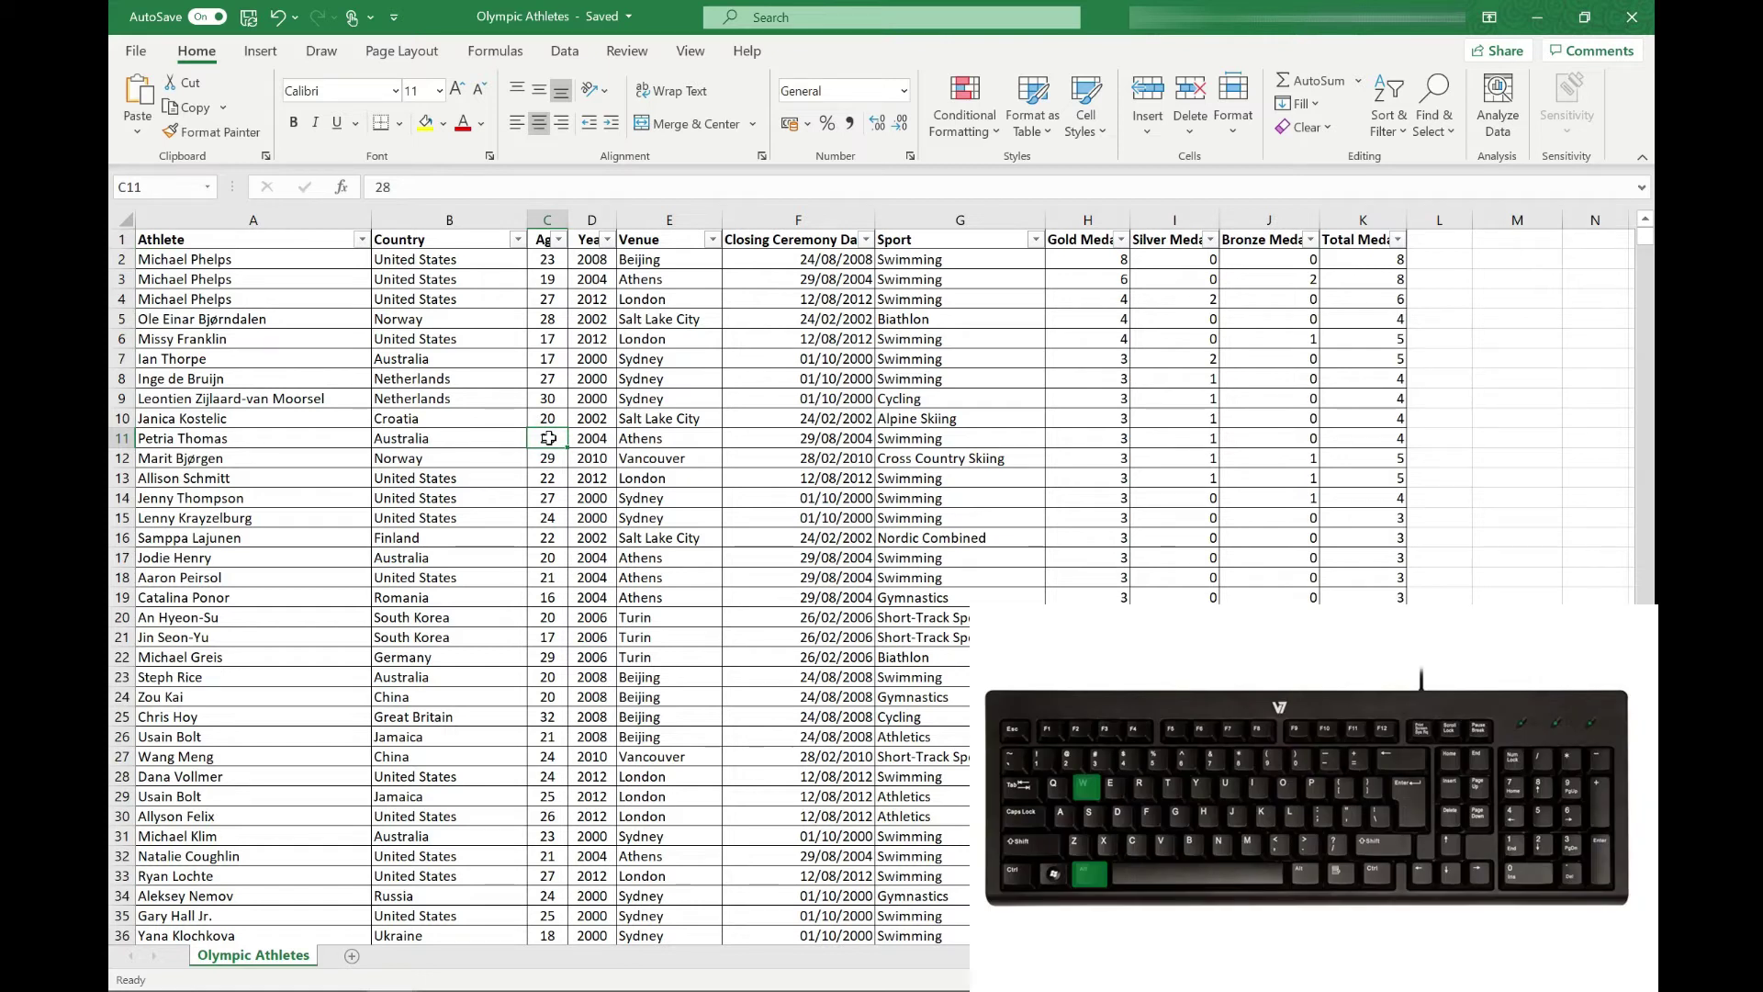
key(alt+w)
key(f)
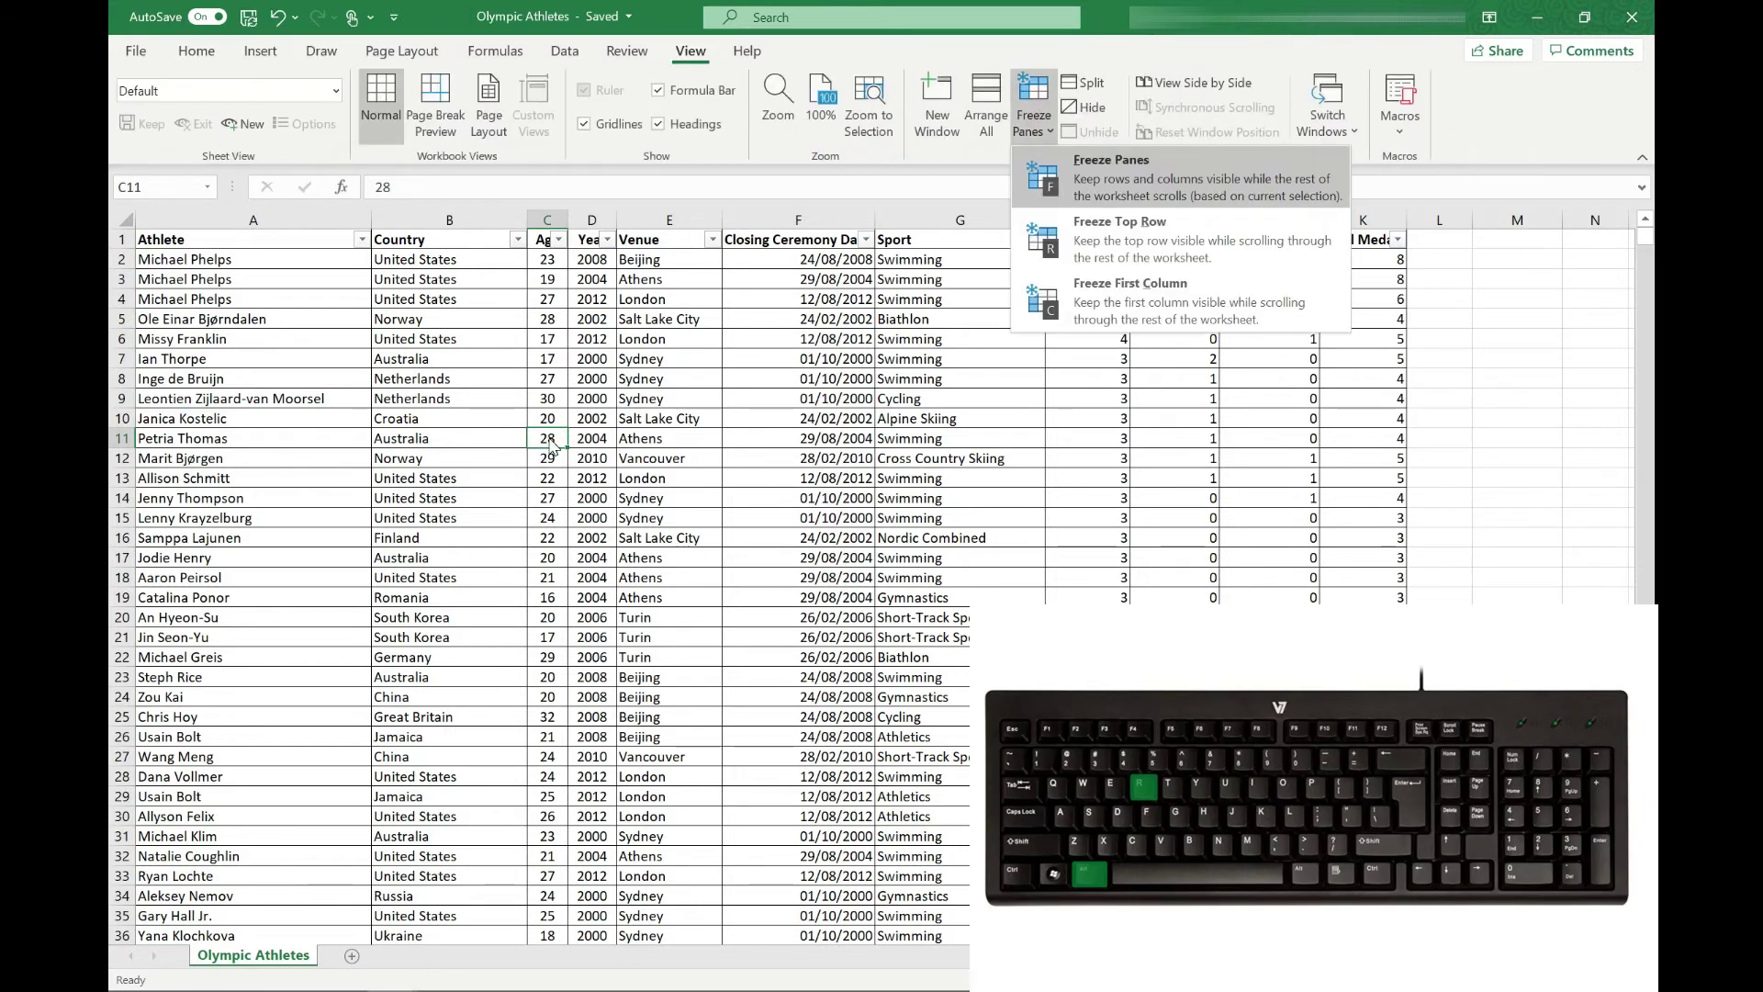
key(r)
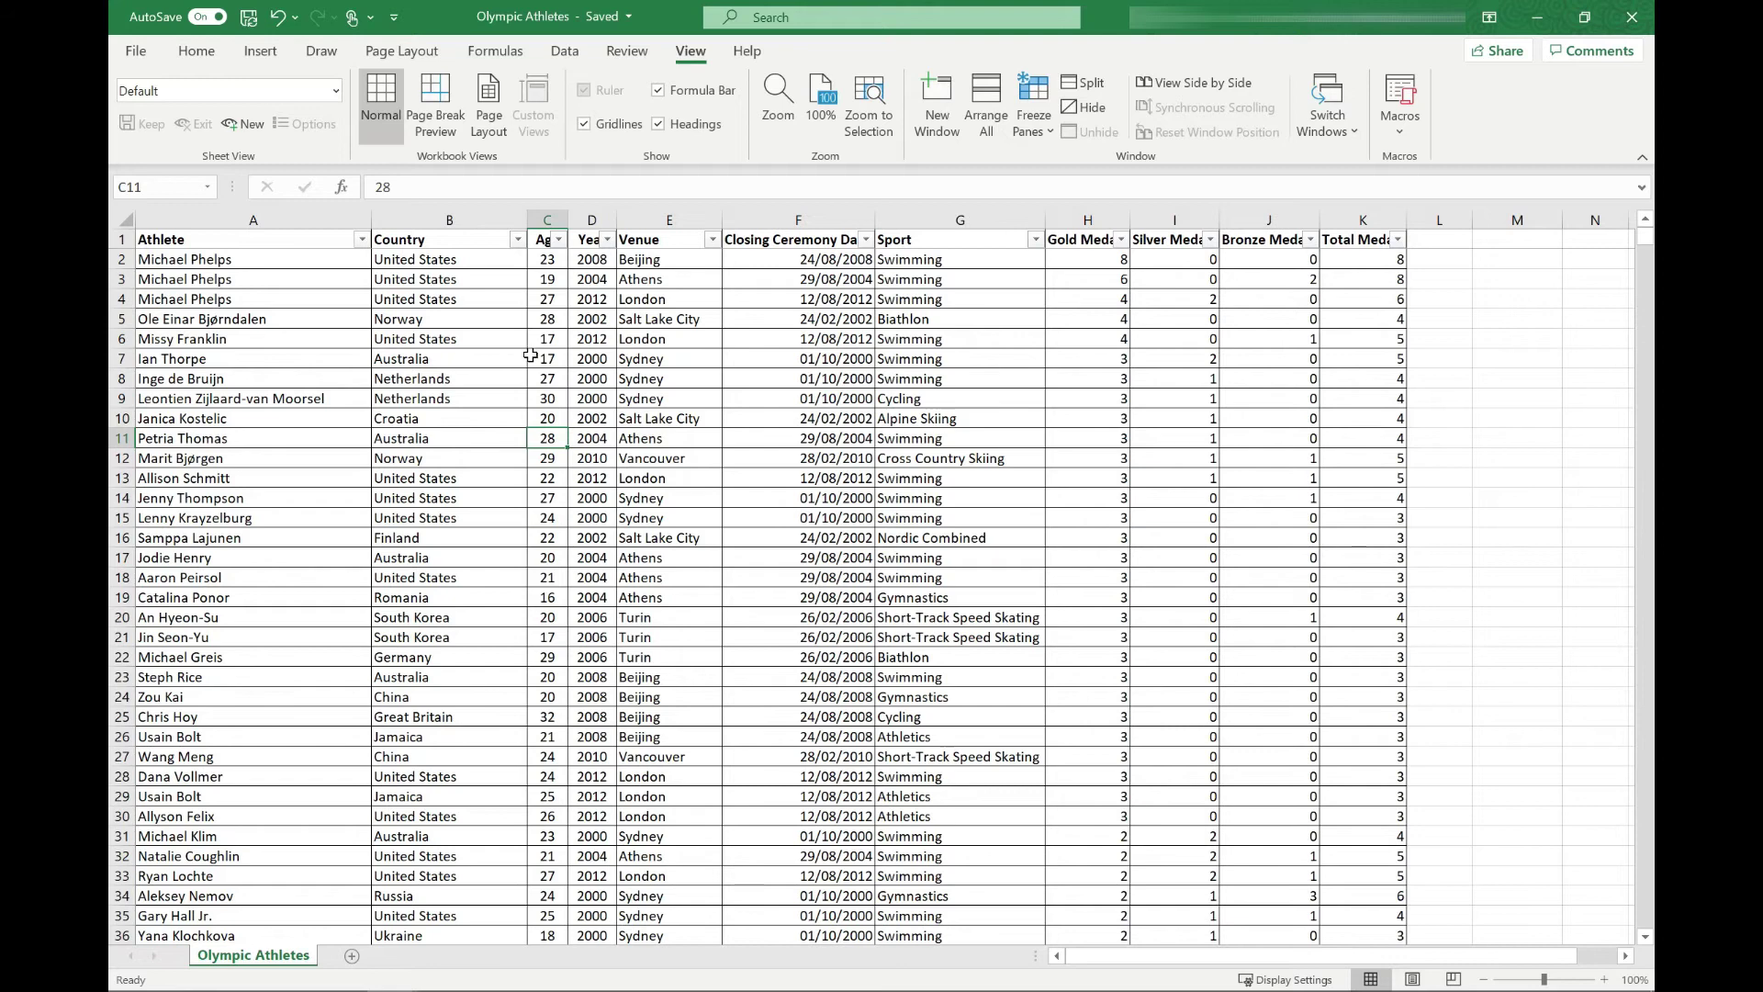
scroll(531, 367, down, 15)
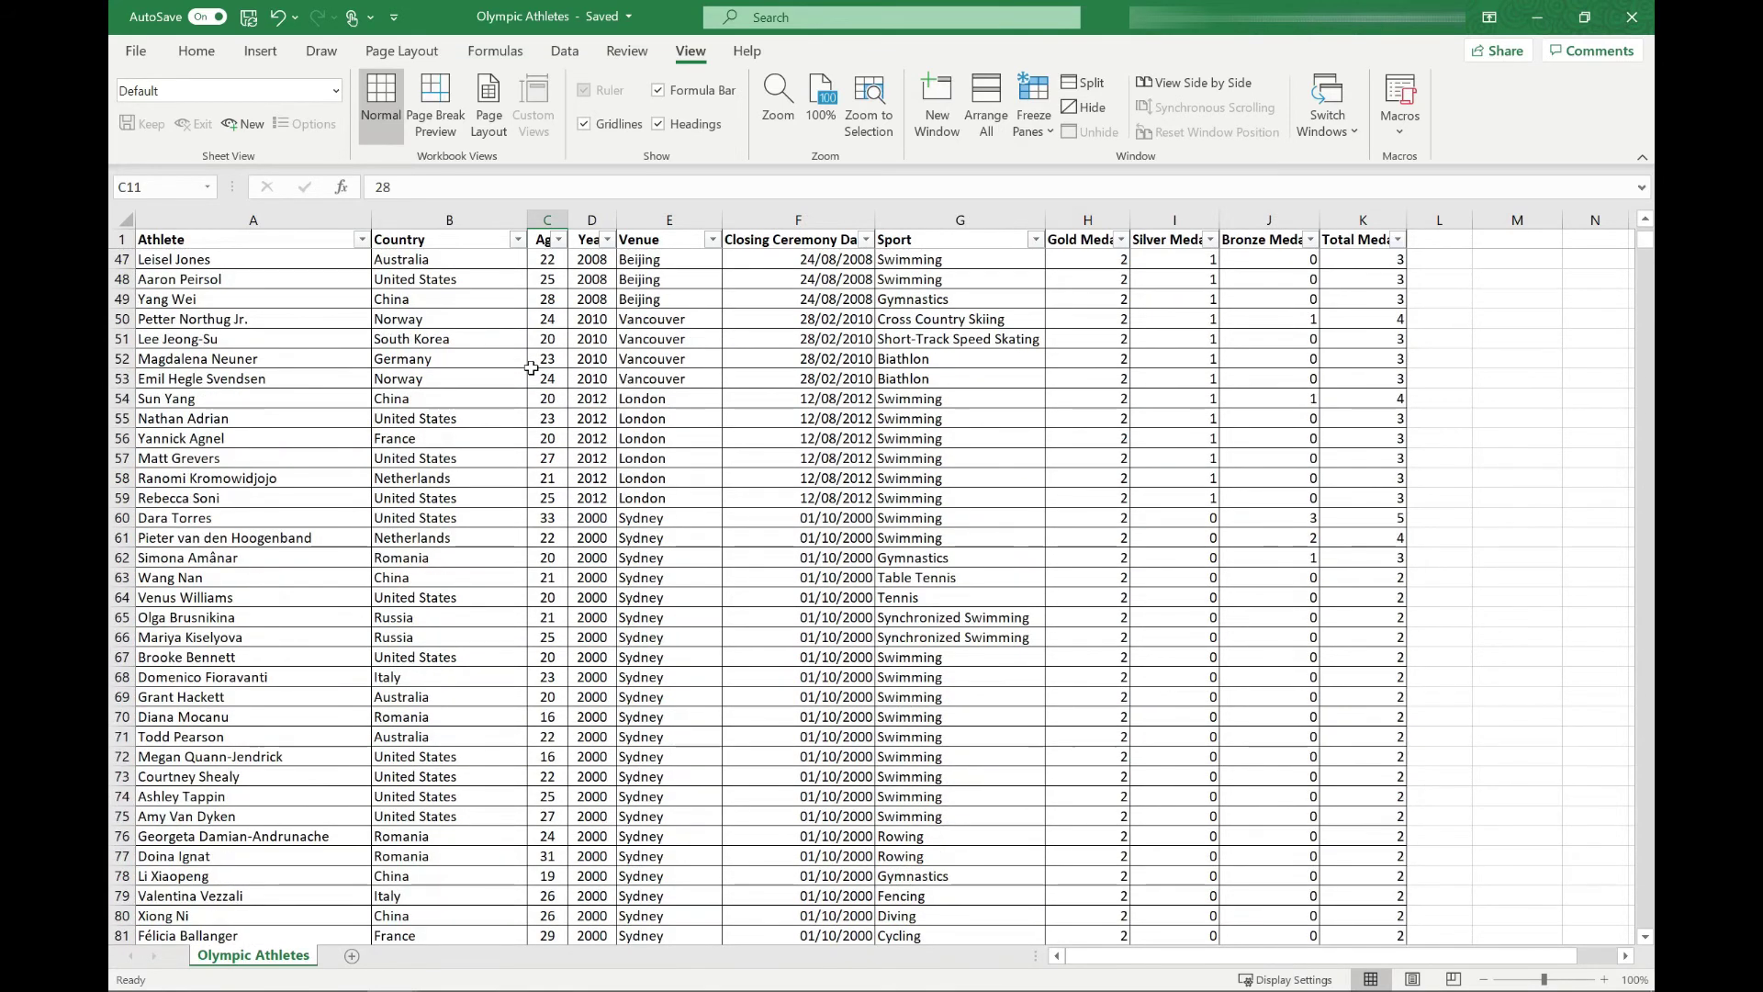
scroll(530, 367, up, 15)
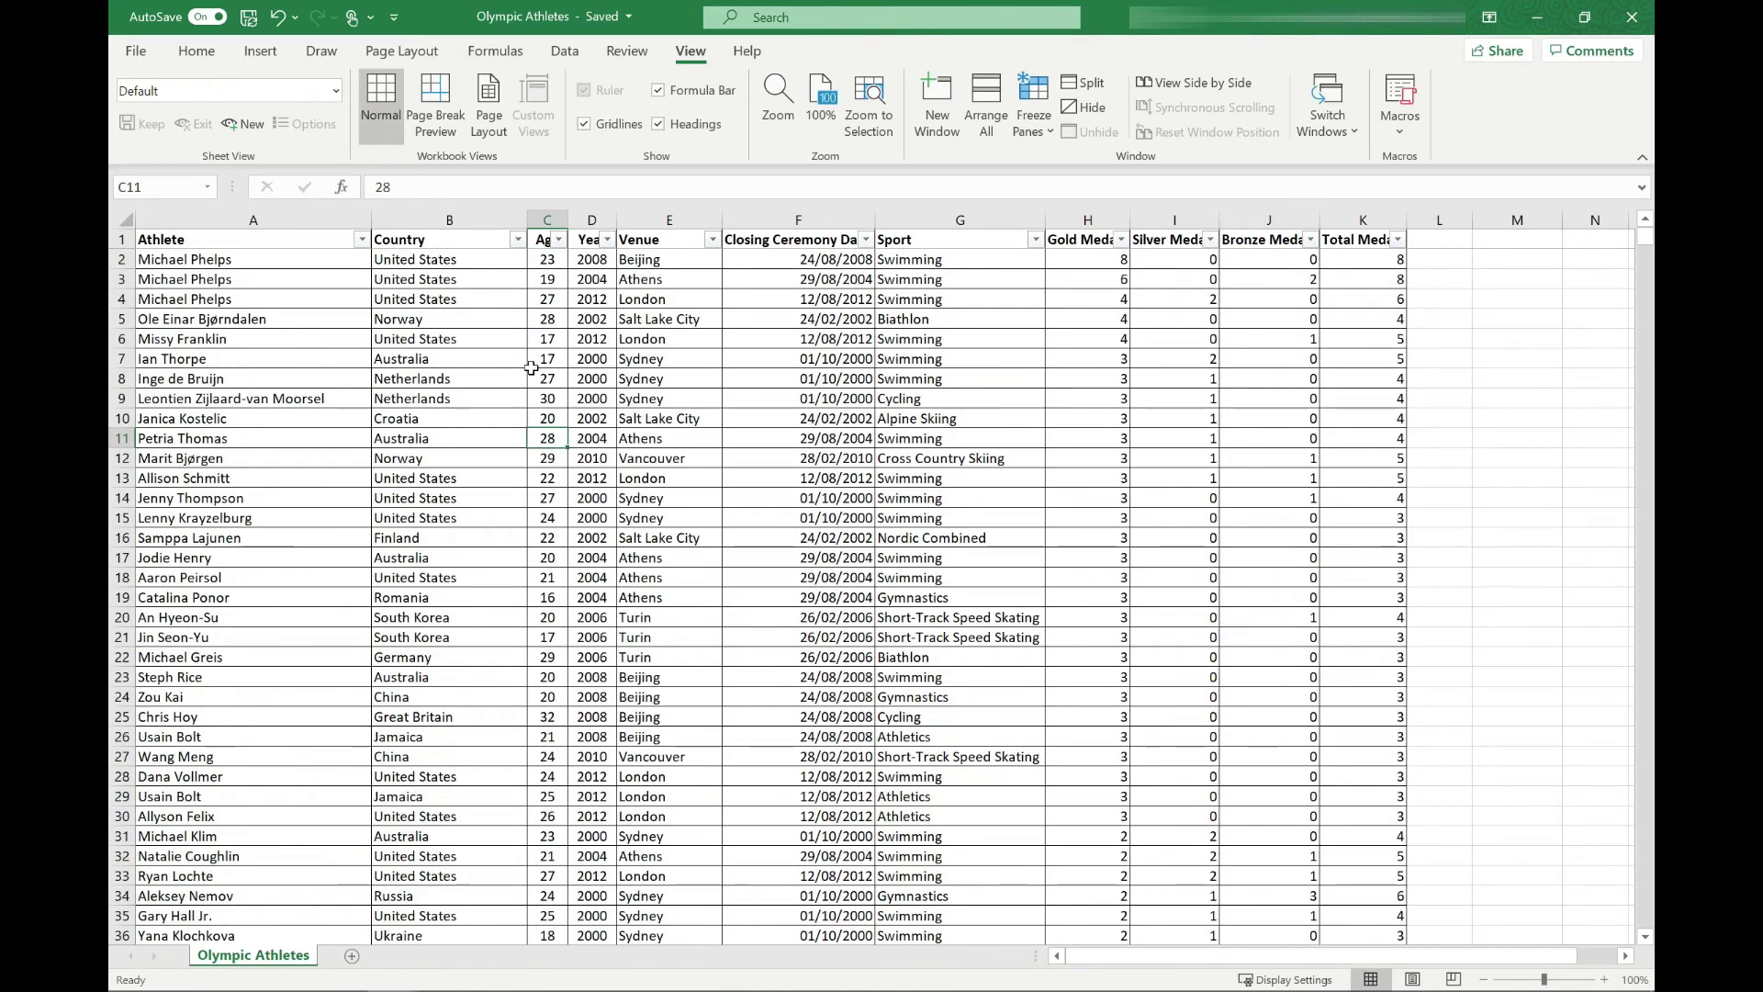
key(ctrl+z)
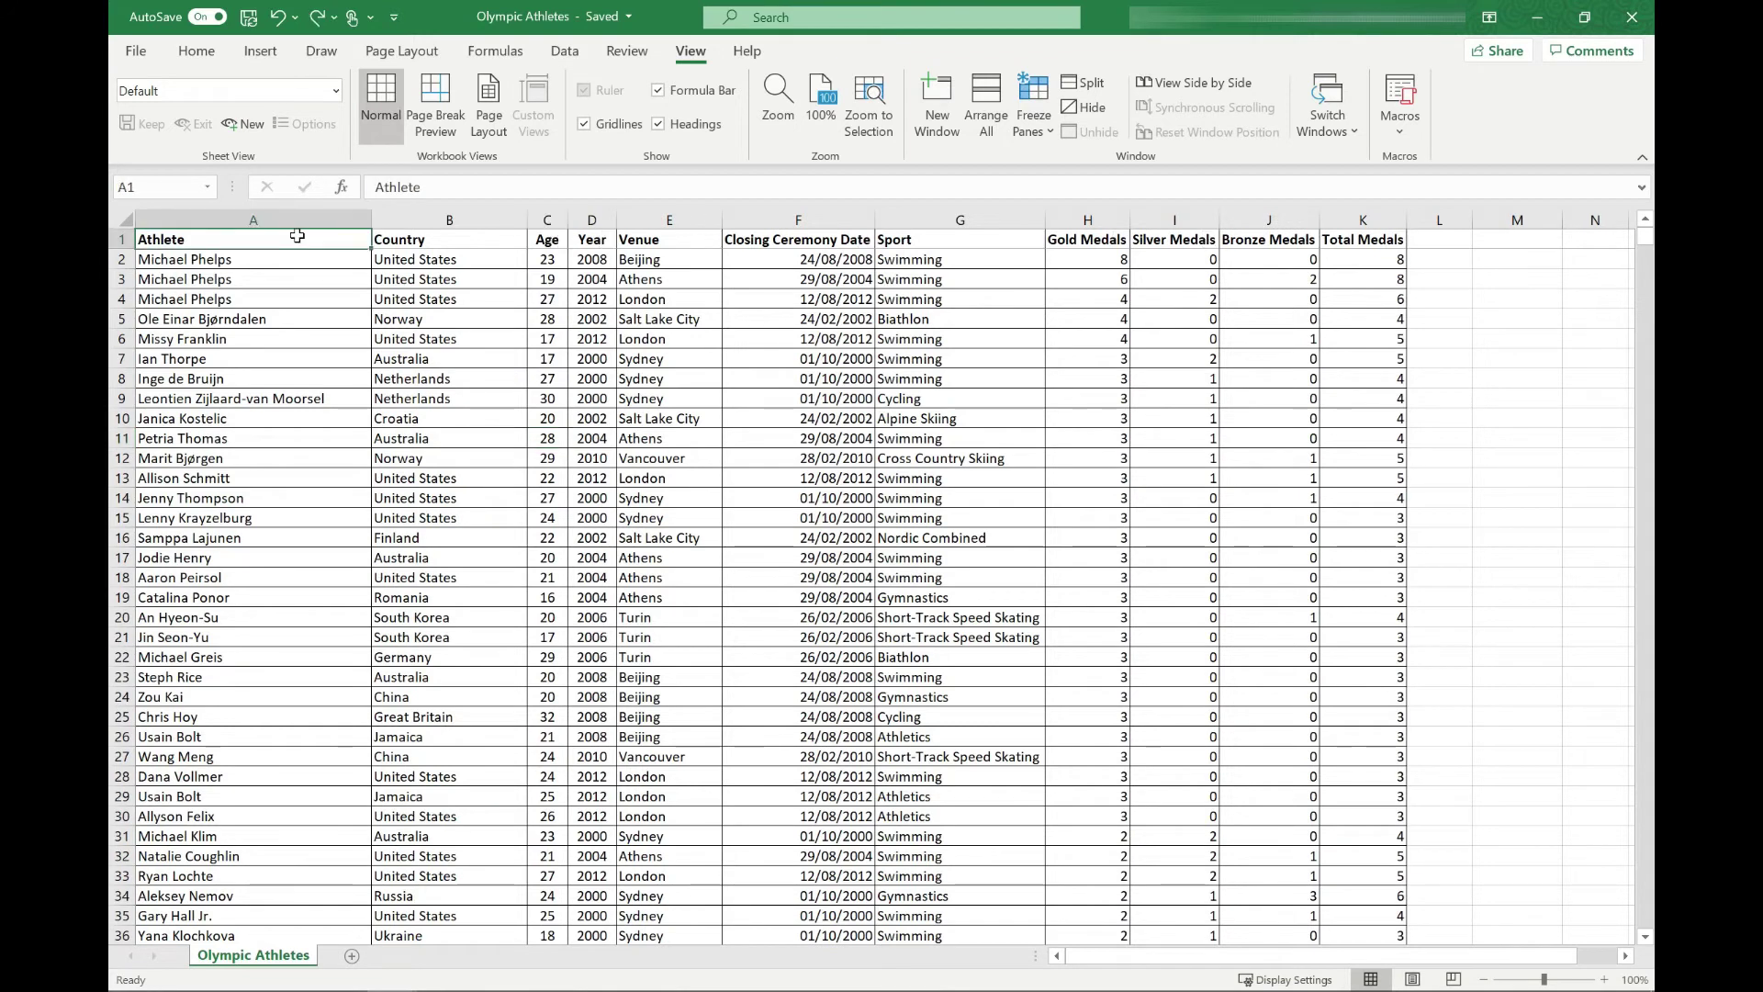
- Freeze the first column of the worksheet, which holds the athlete names
click(595, 380)
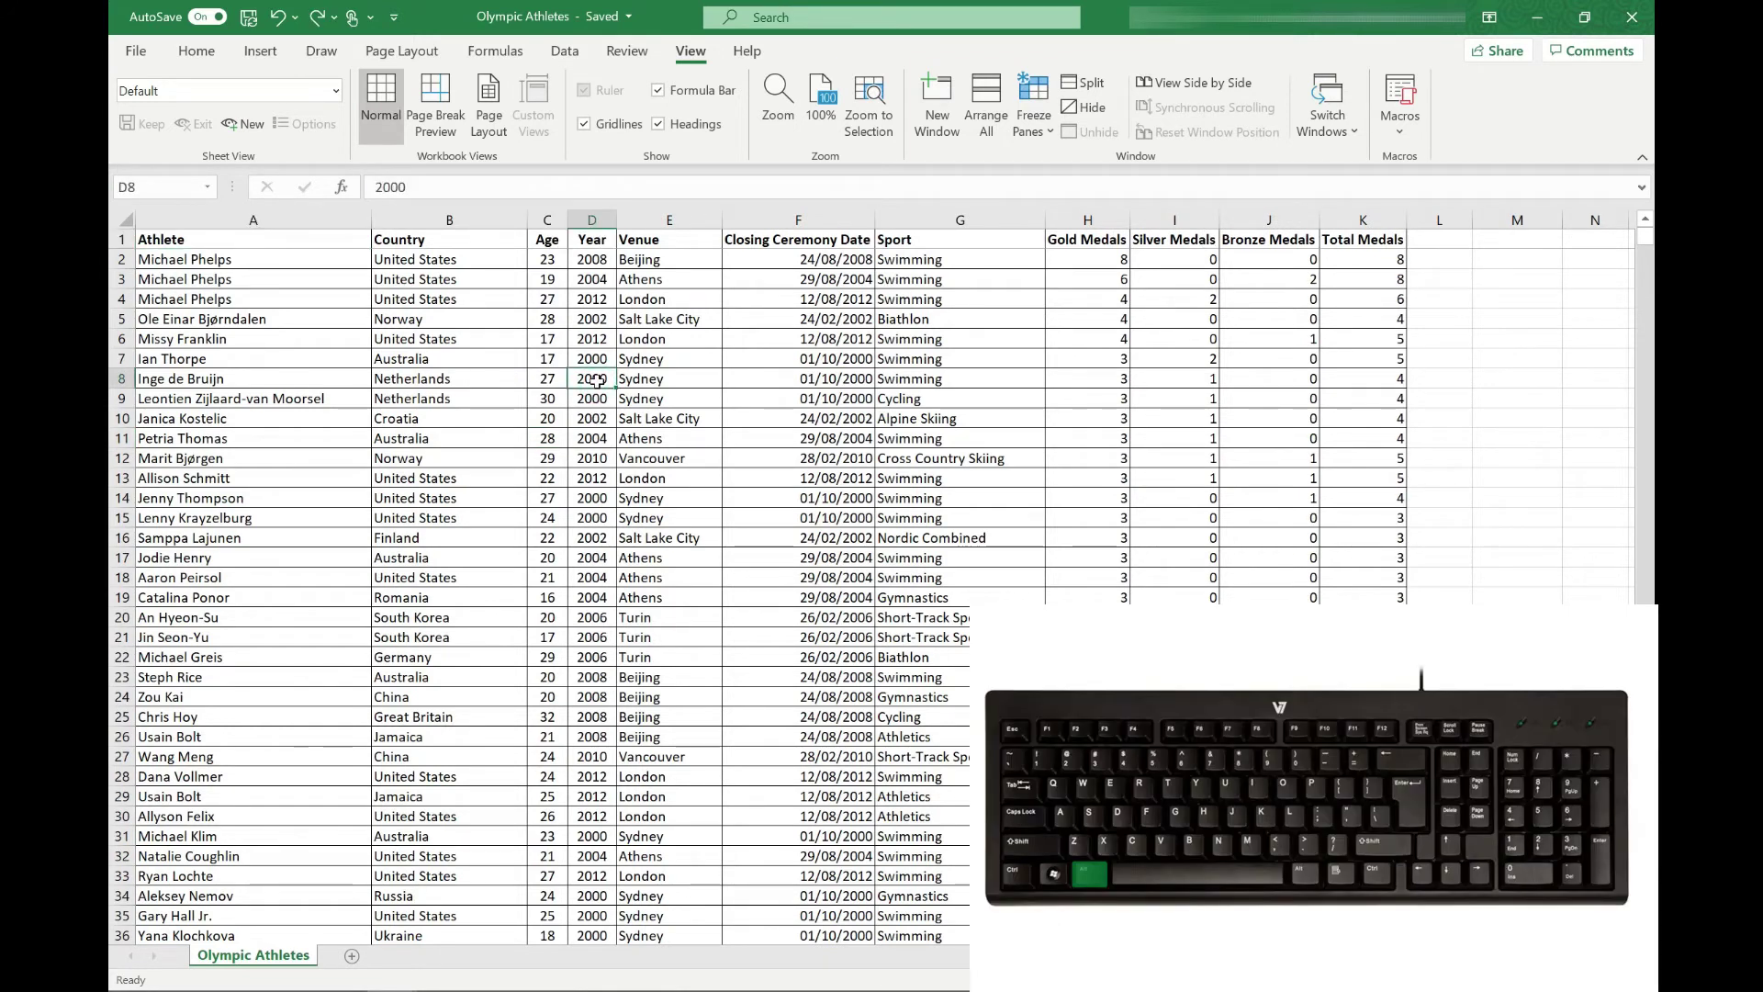
key(alt+w)
key(f)
key(c)
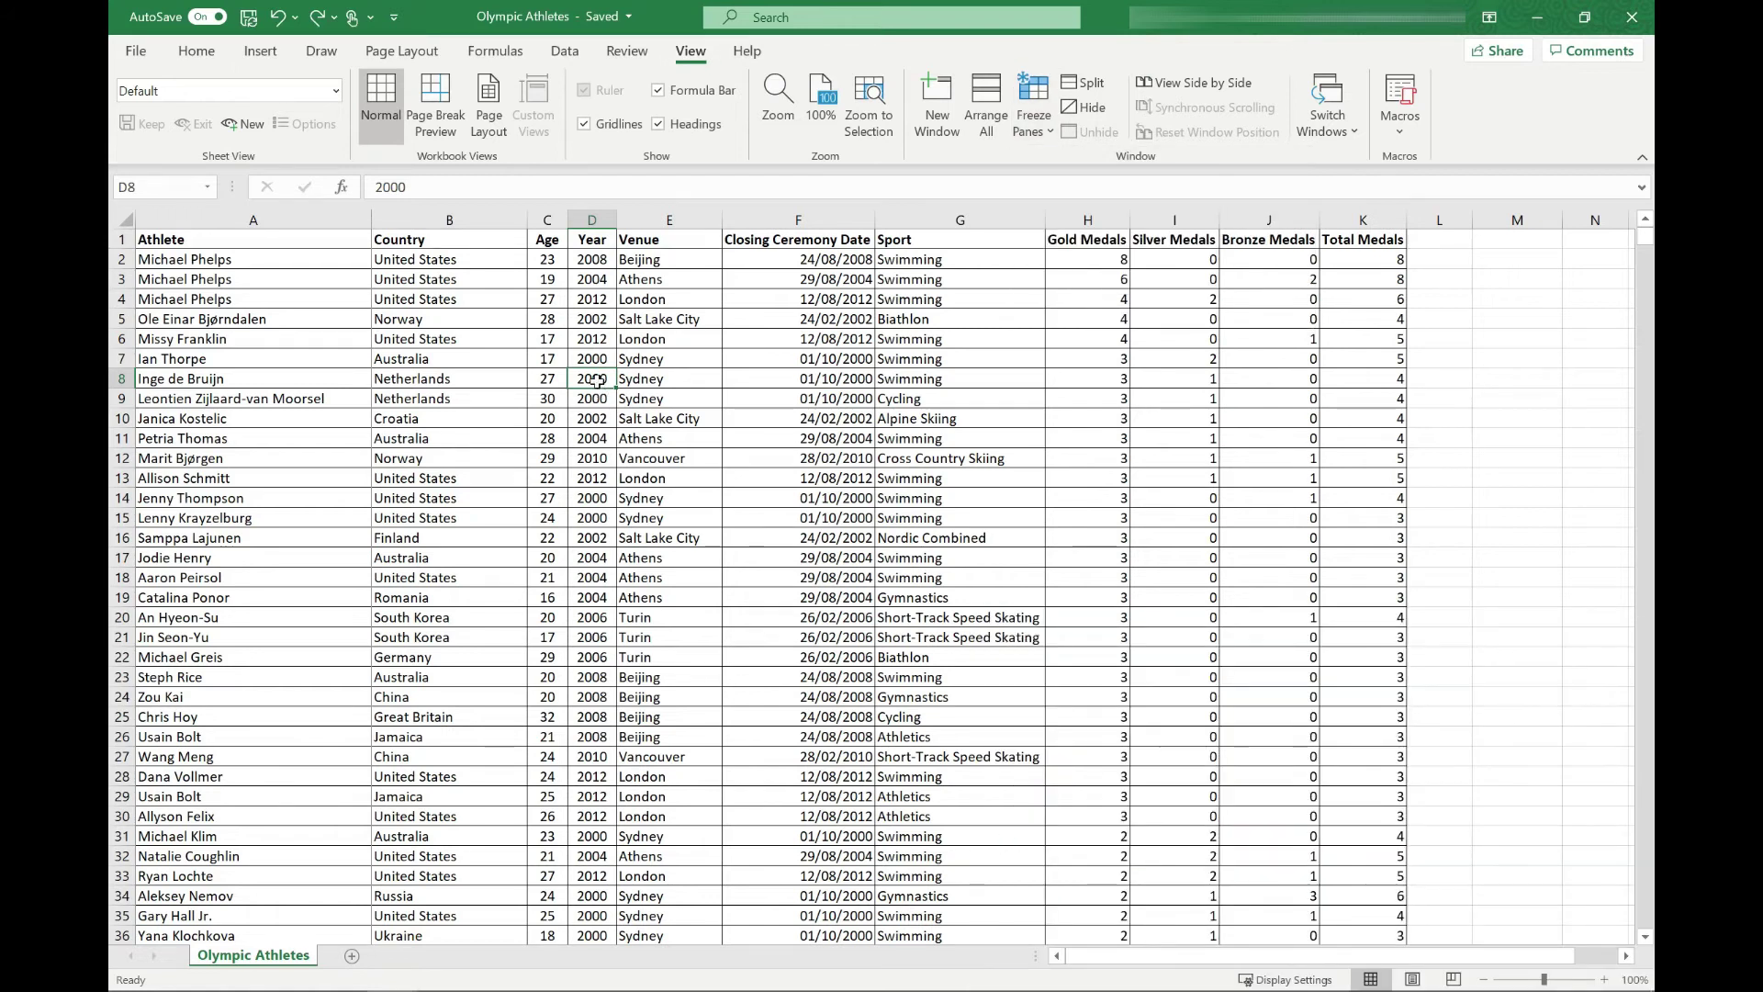
- Move across row 8 beyond the medal columns to check how the frozen Athlete column behaves
key(Right)
key(Right)
key(Right)
key(Right)
key(Right)
key(Right)
key(Right)
key(Right)
key(Right)
key(Right)
key(Right)
key(Right)
key(Right)
key(Right)
key(Right)
key(Right)
key(Right)
key(Right)
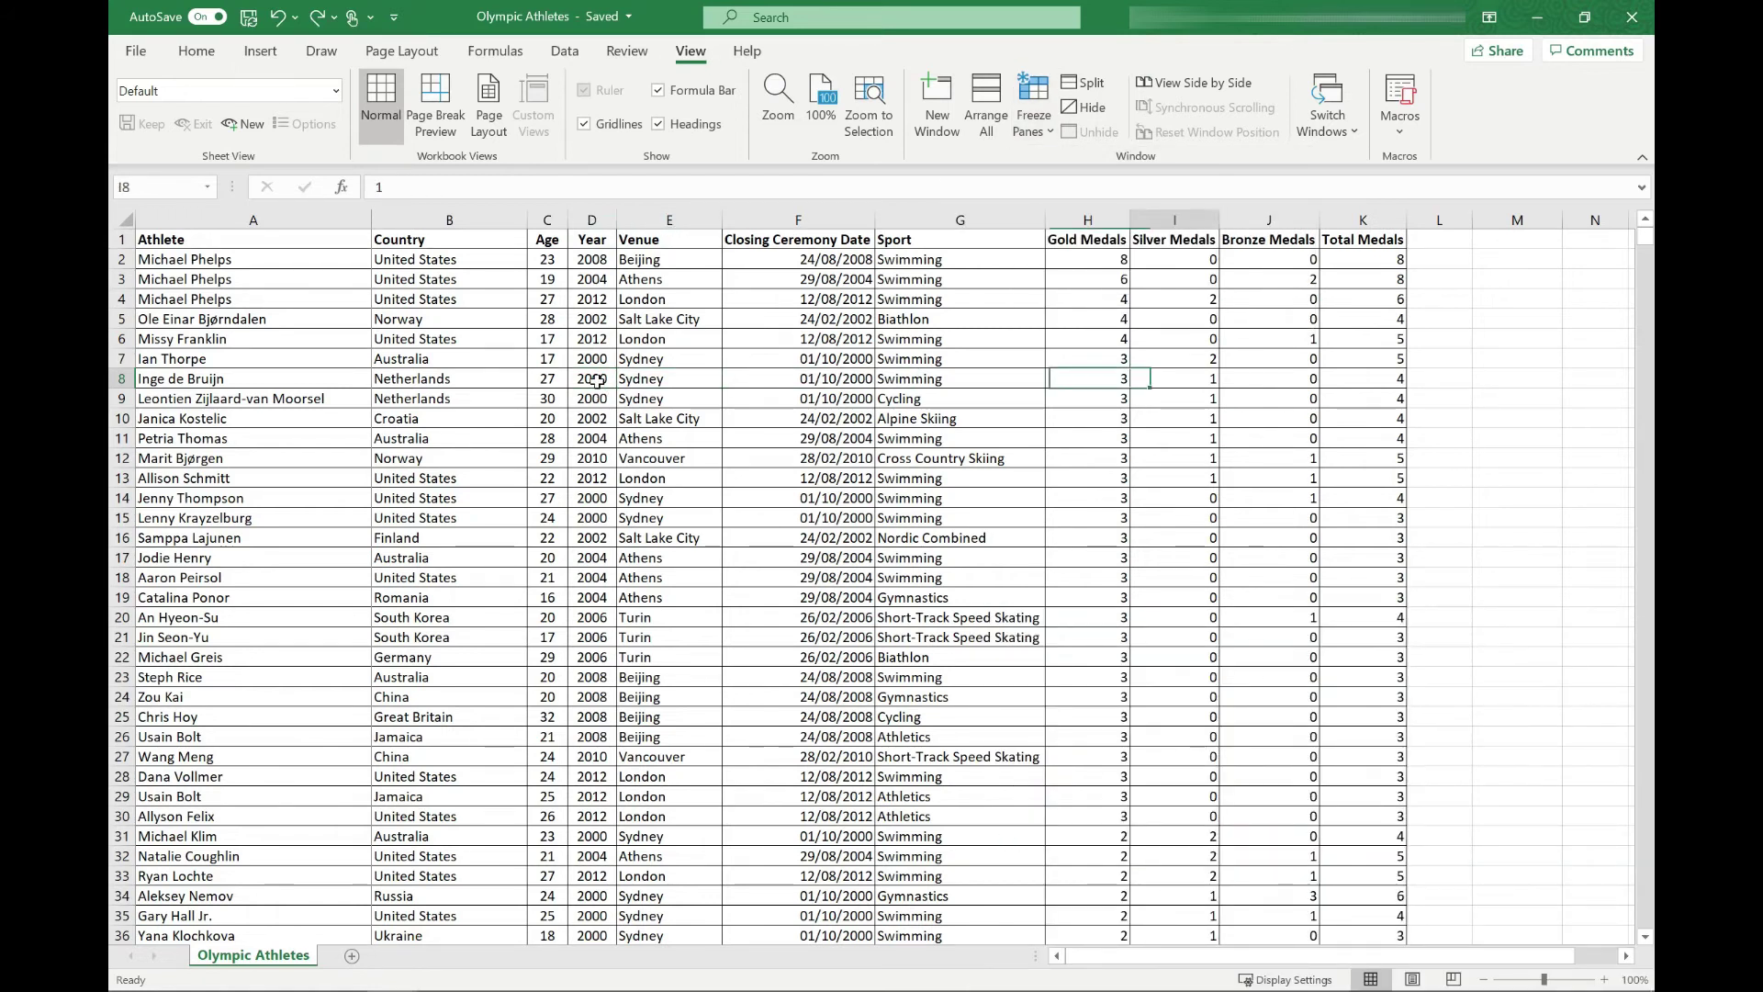
key(Right)
key(Left)
key(Left)
key(Left)
key(Left)
key(Left)
key(Left)
key(Left)
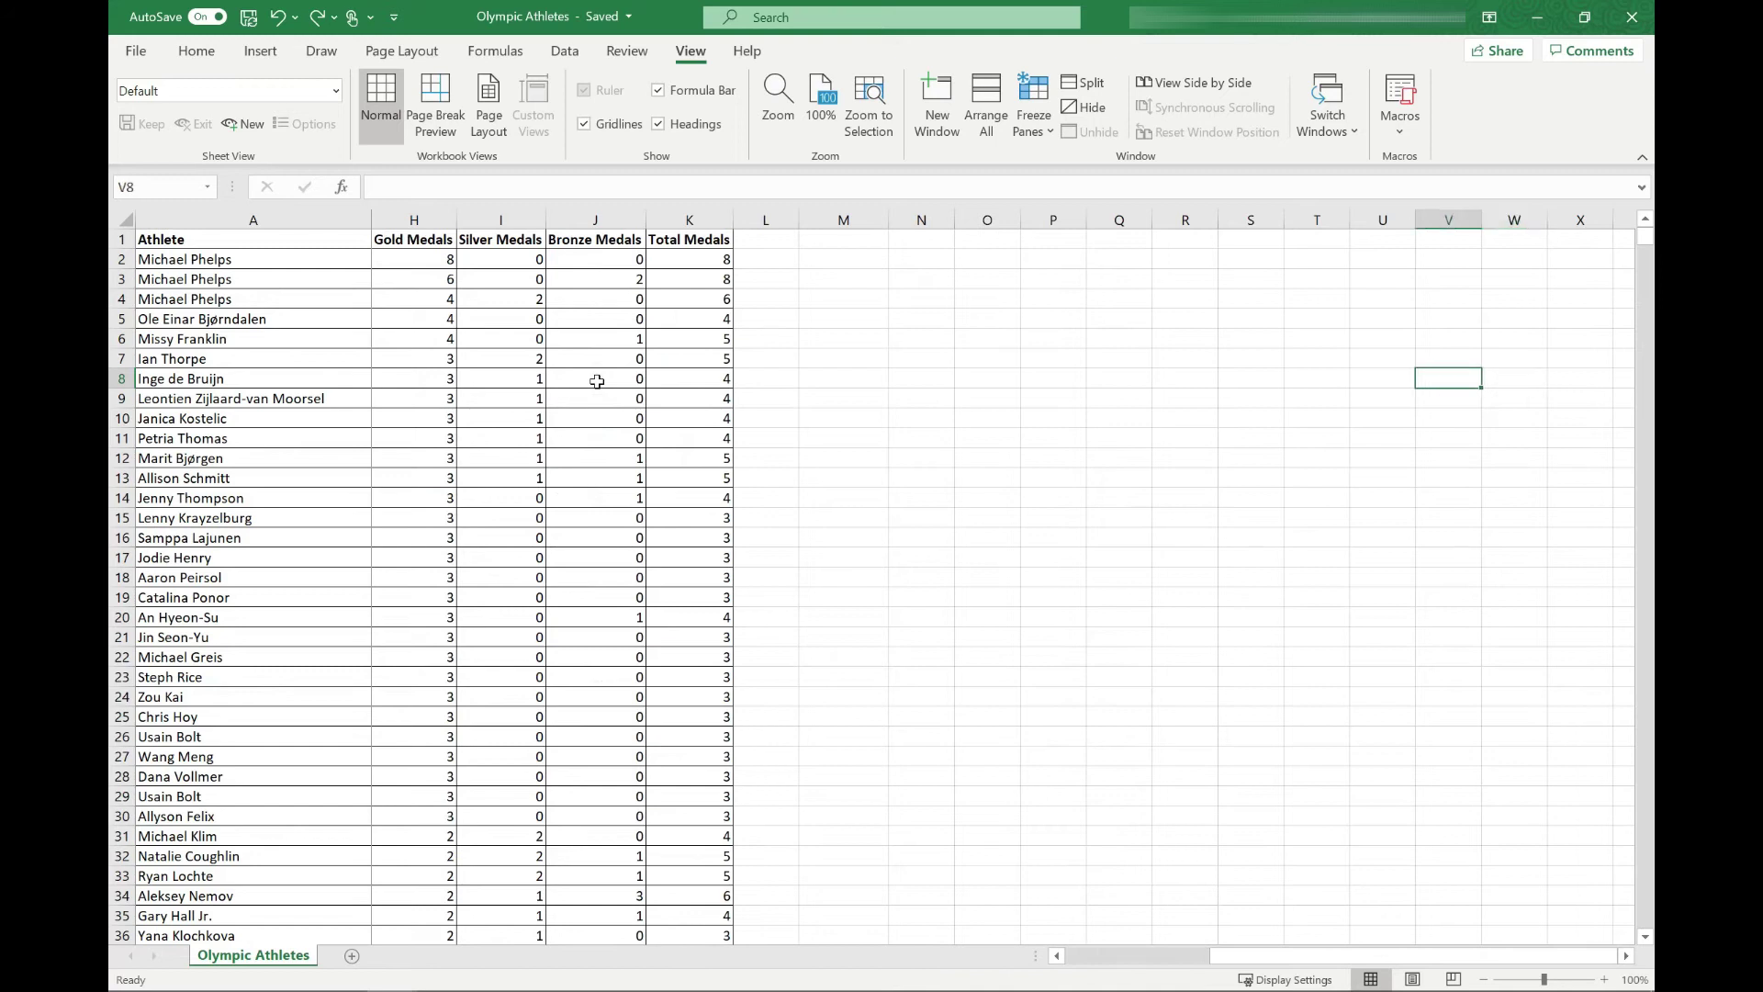
key(Home)
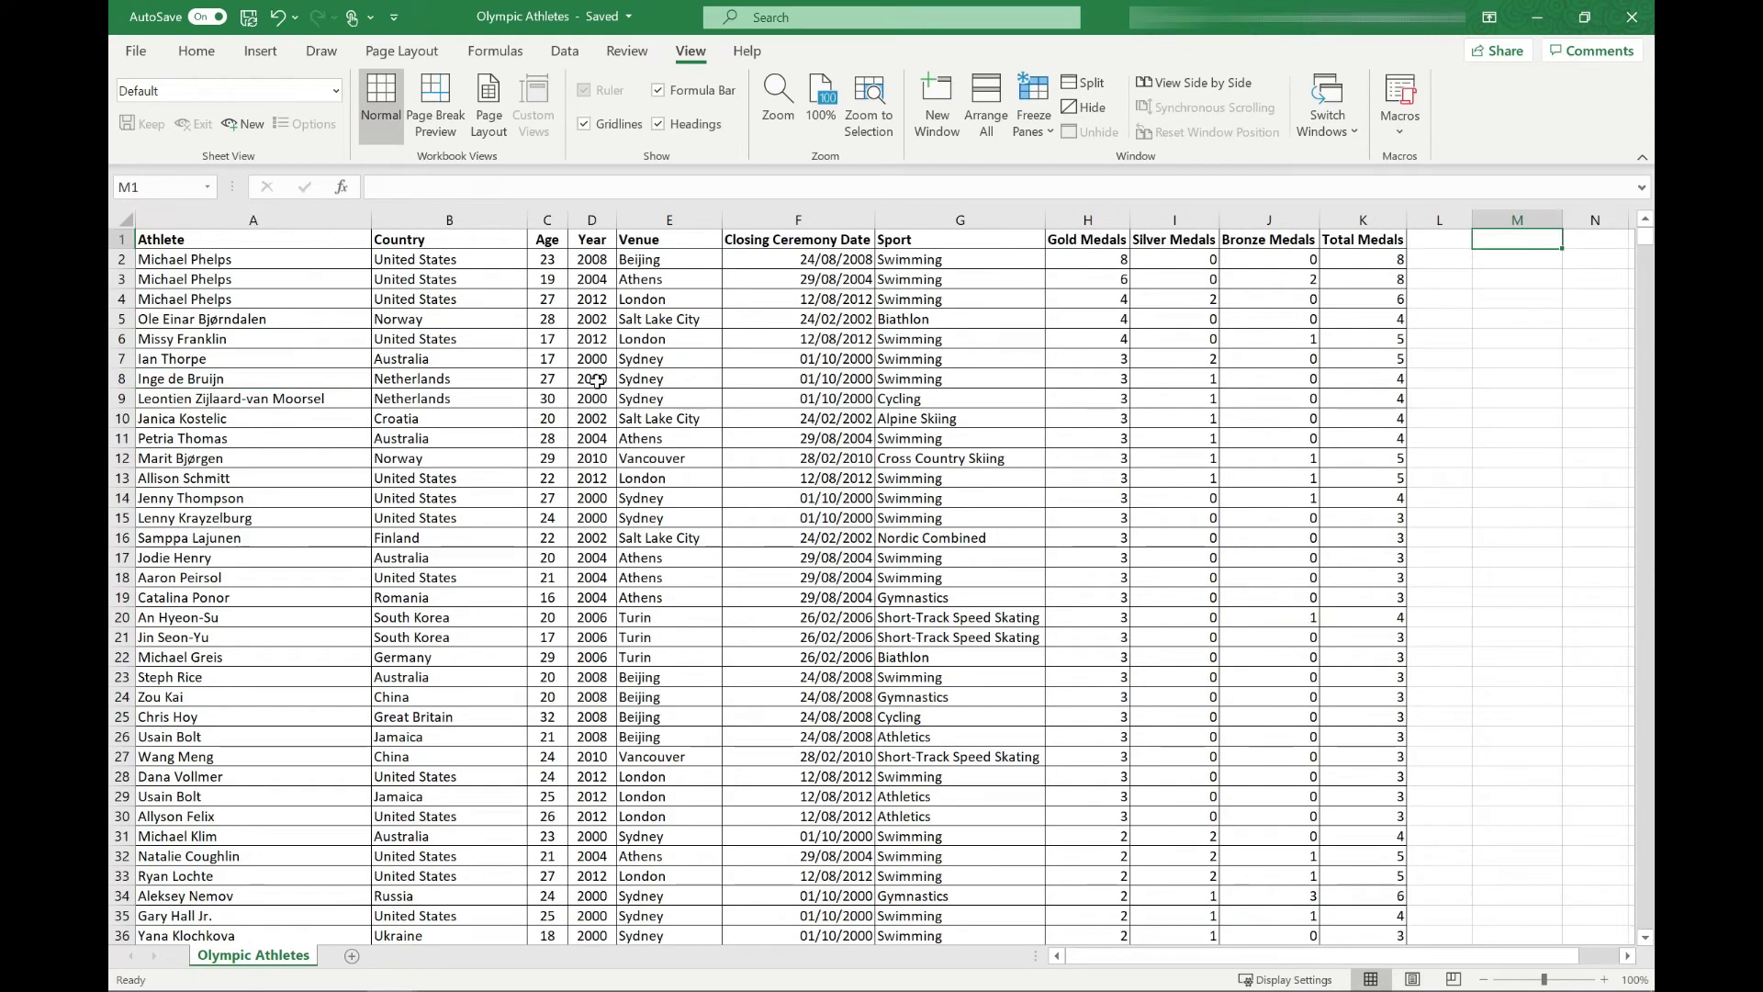
- Freeze the header row and the Athlete and Country columns together by freezing panes at cell C2
click(543, 259)
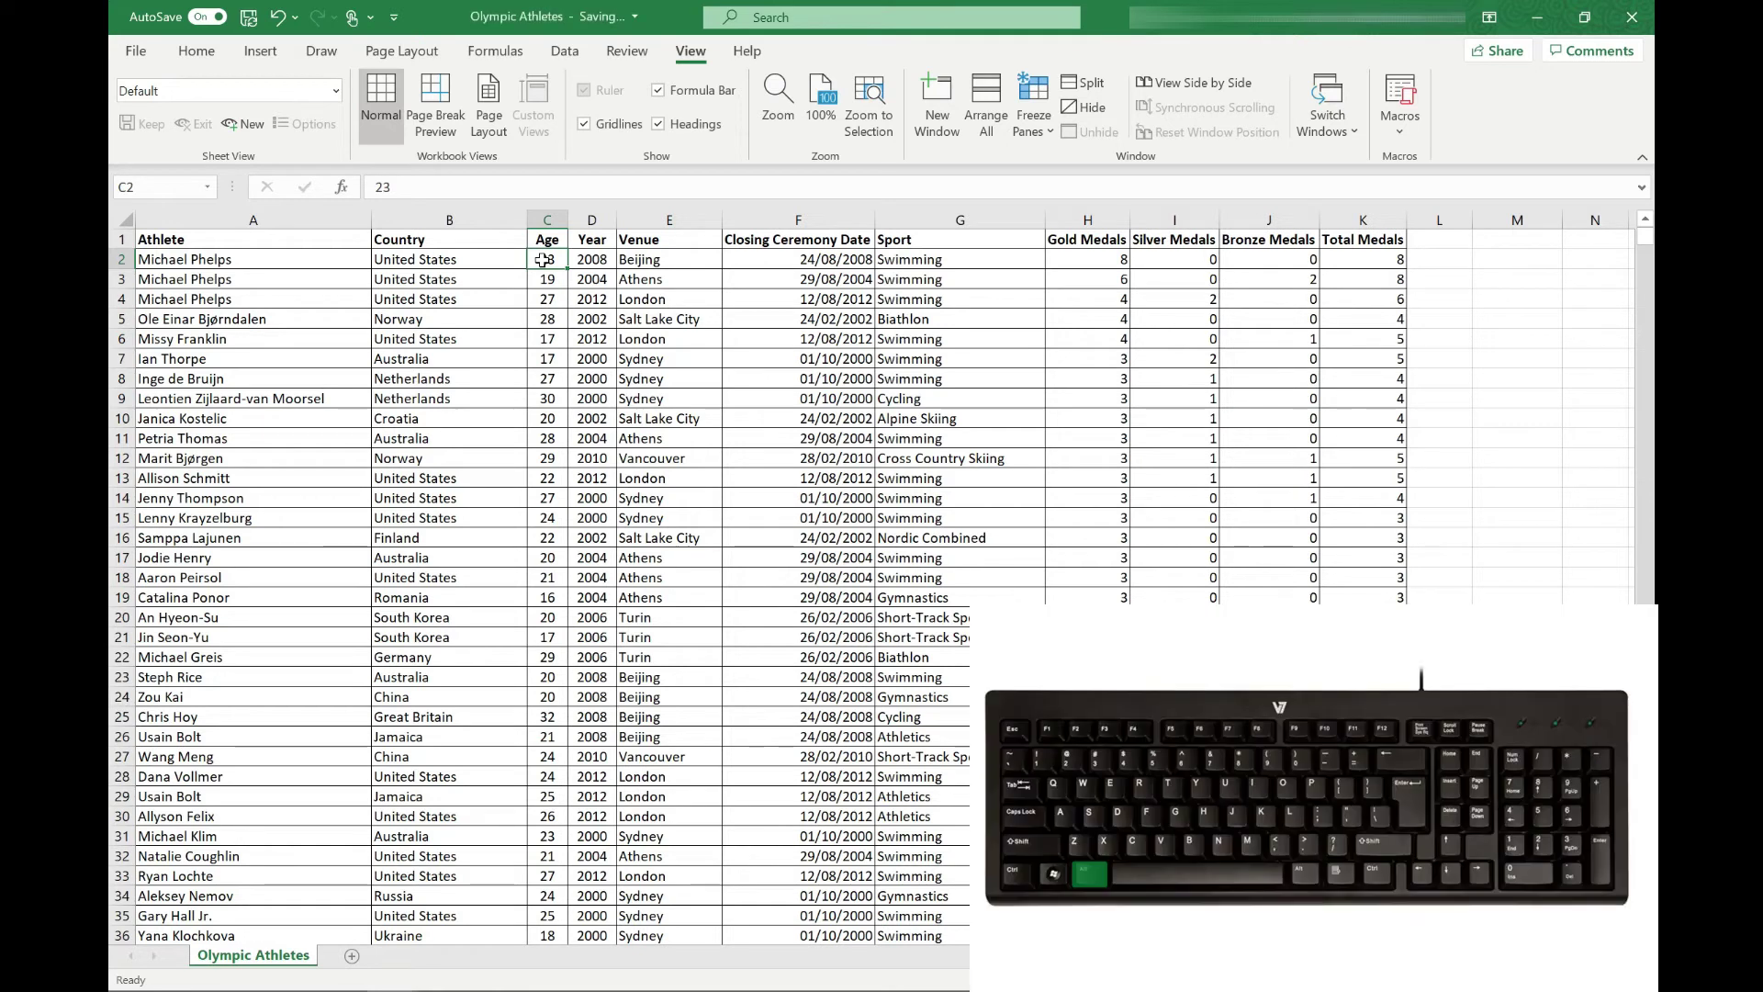
key(alt+w)
key(f)
key(f)
- Look through lower rows and across row 2 past the medal columns to check the frozen headers and columns
scroll(569, 281, down, 5)
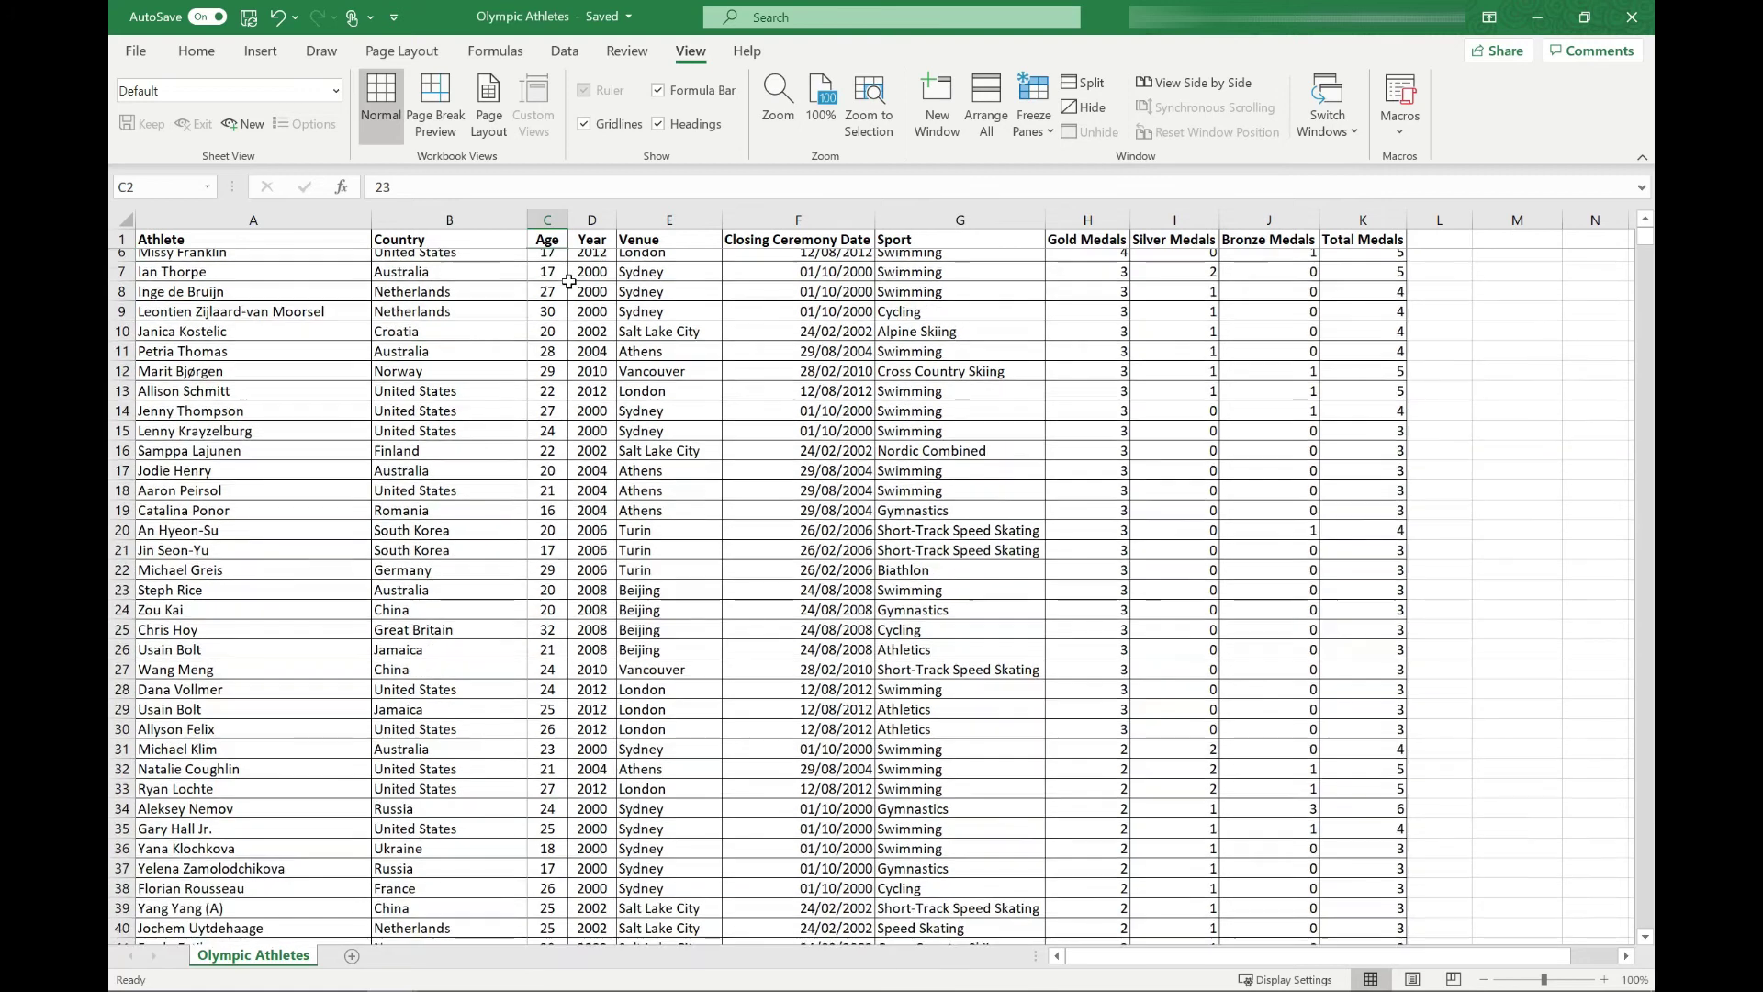
scroll(568, 281, down, 1)
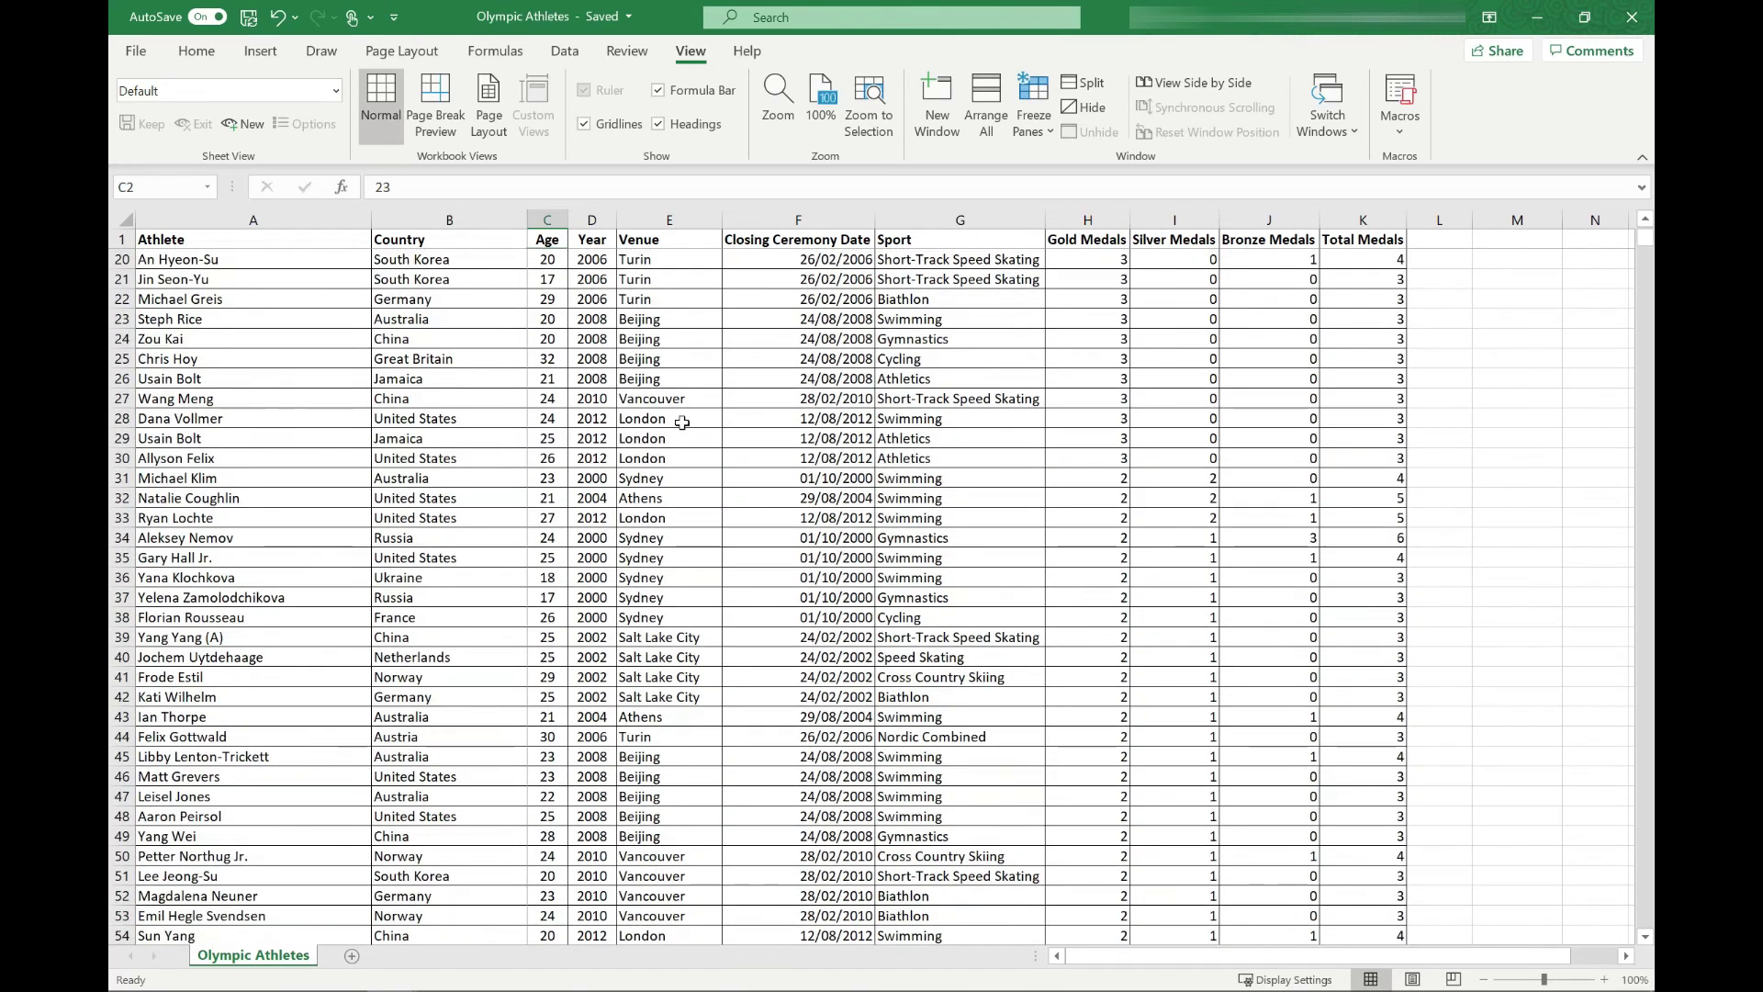
scroll(683, 420, up, 6)
key(Right)
key(Right)
key(Right)
key(Right)
key(Right)
key(Right)
key(Right)
key(Right)
key(Right)
key(Right)
key(Right)
key(Right)
key(Right)
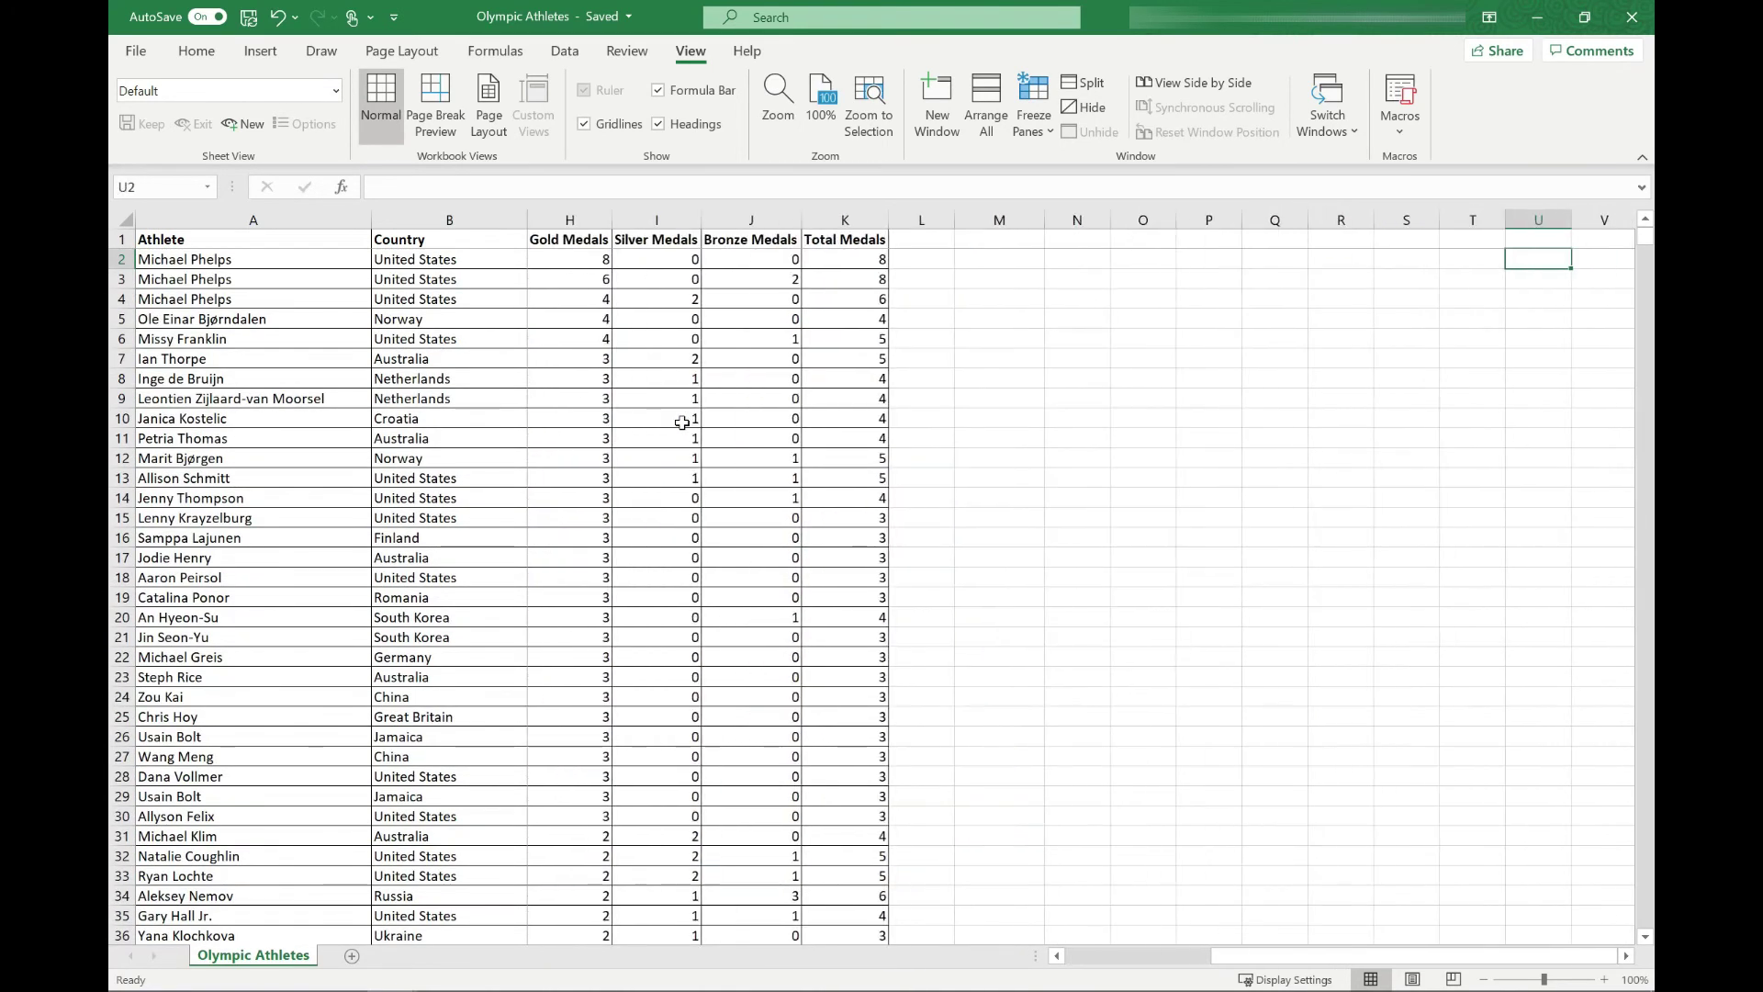
key(Home)
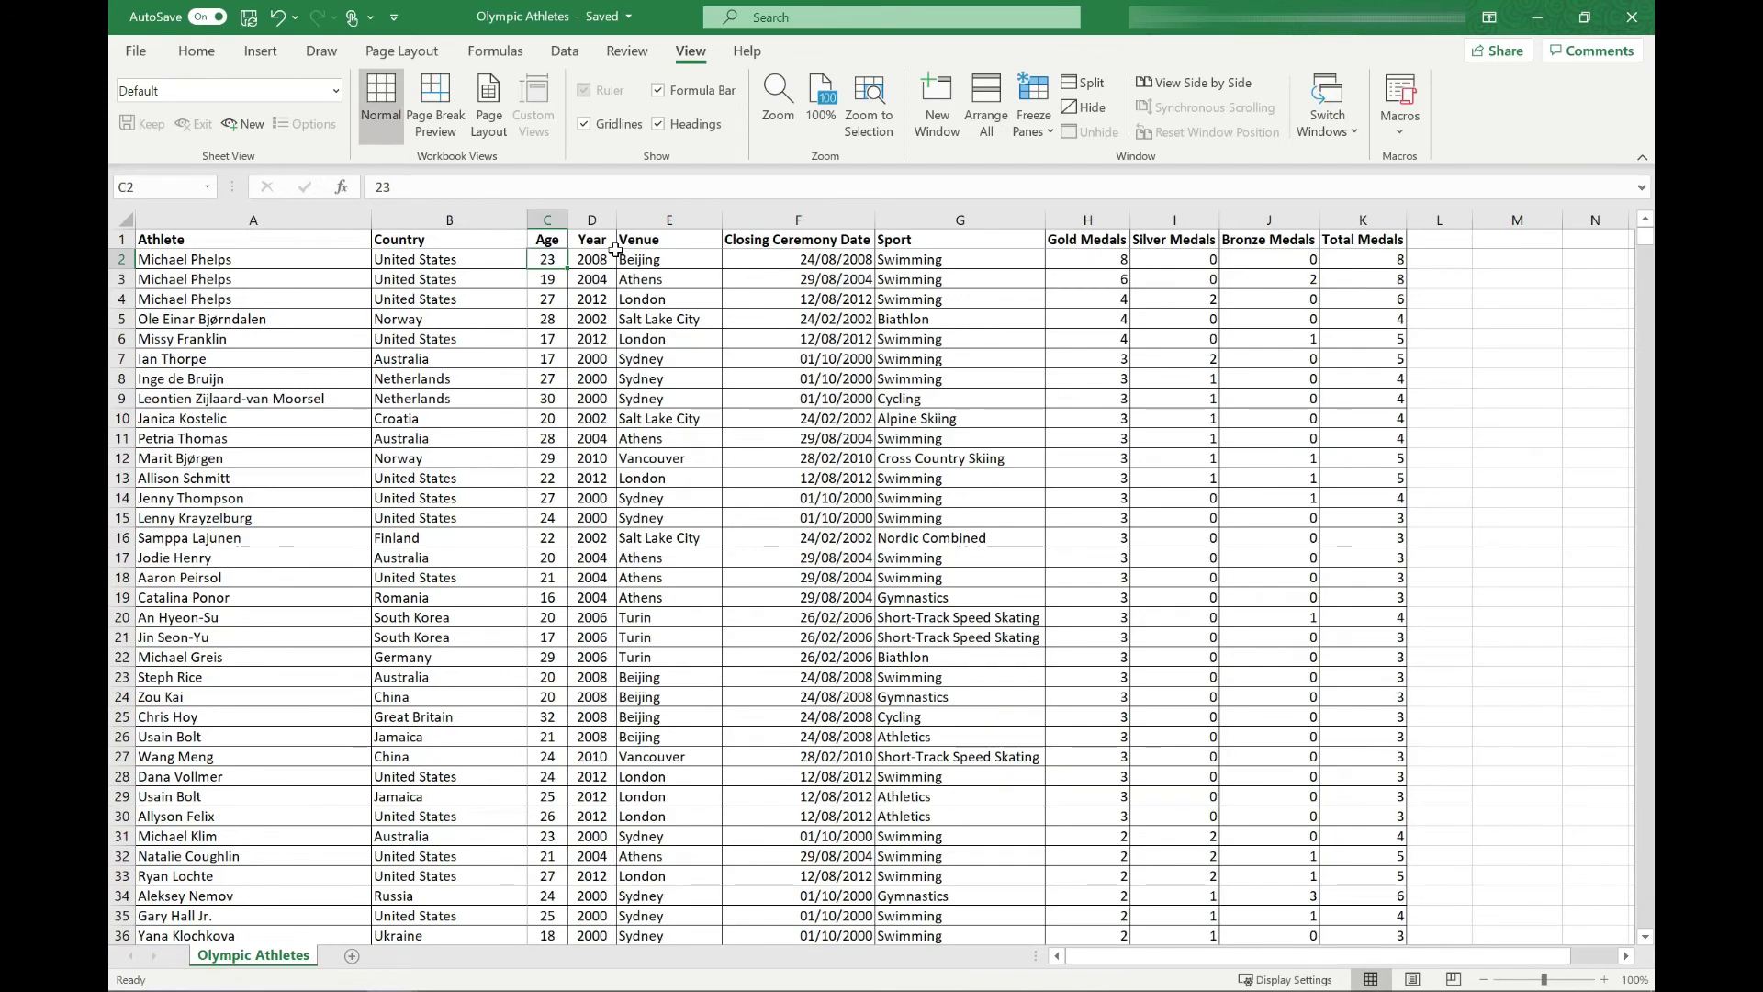
- Unfreeze the panes and enter the text Line 1 in cell M2
key(f)
key(f)
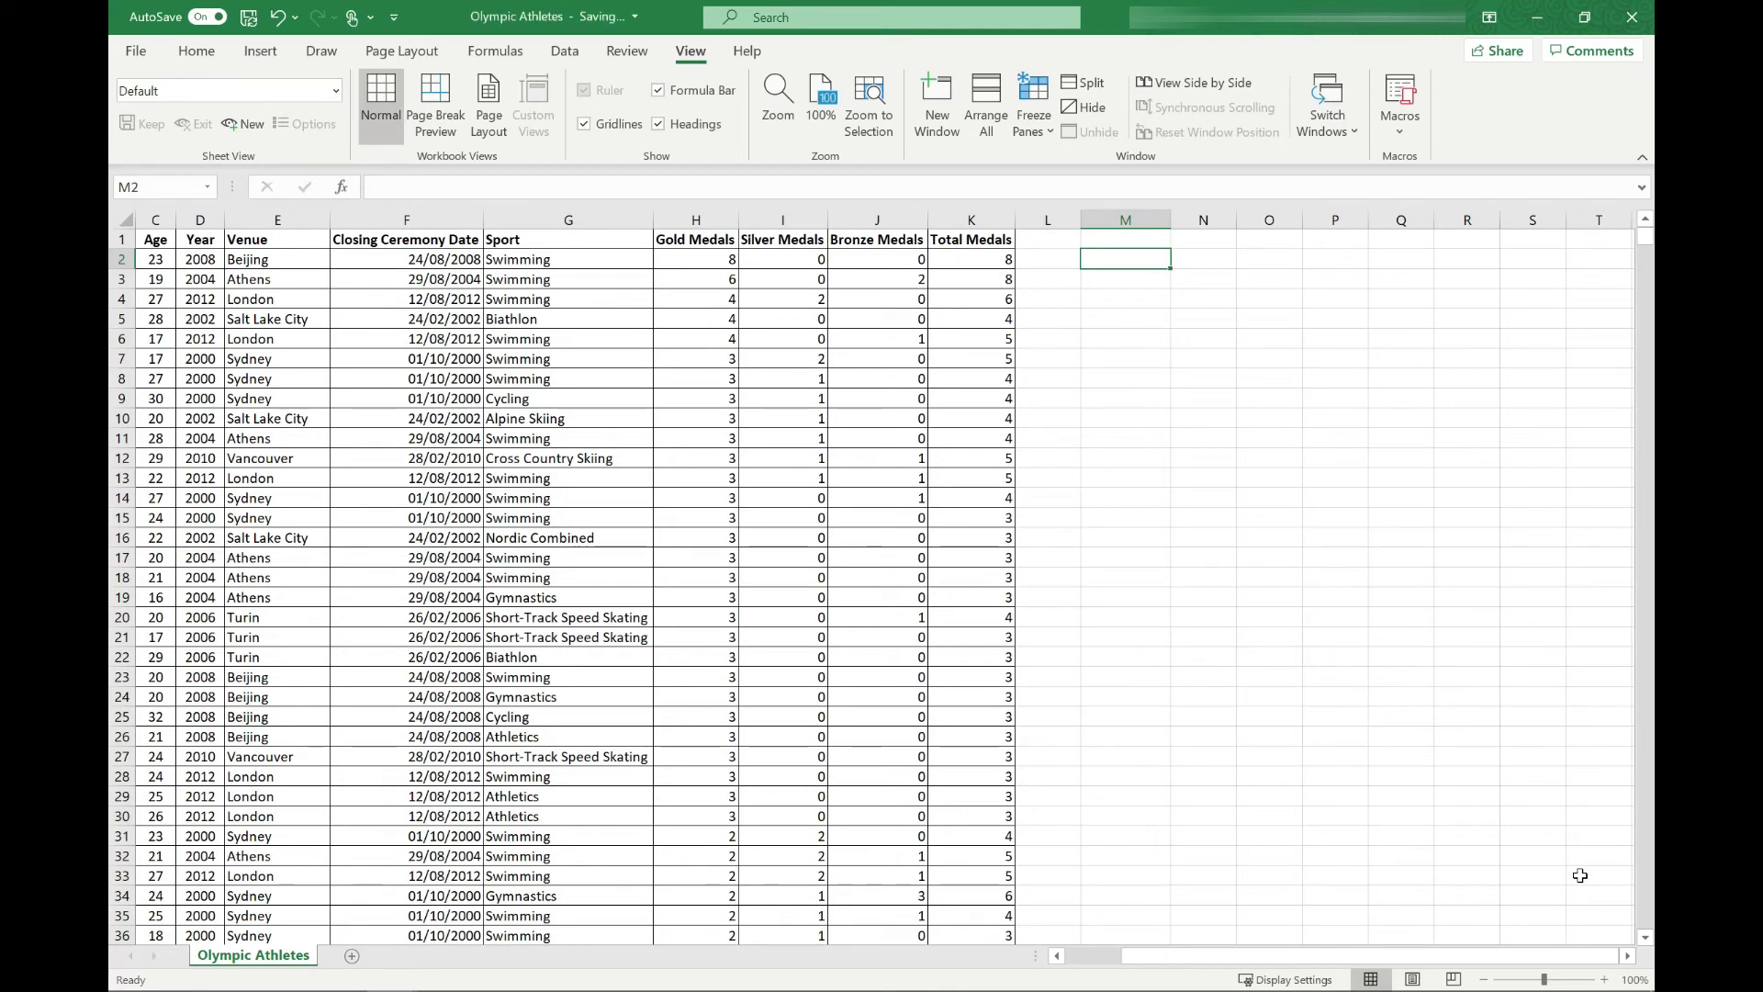
text(Line 1)
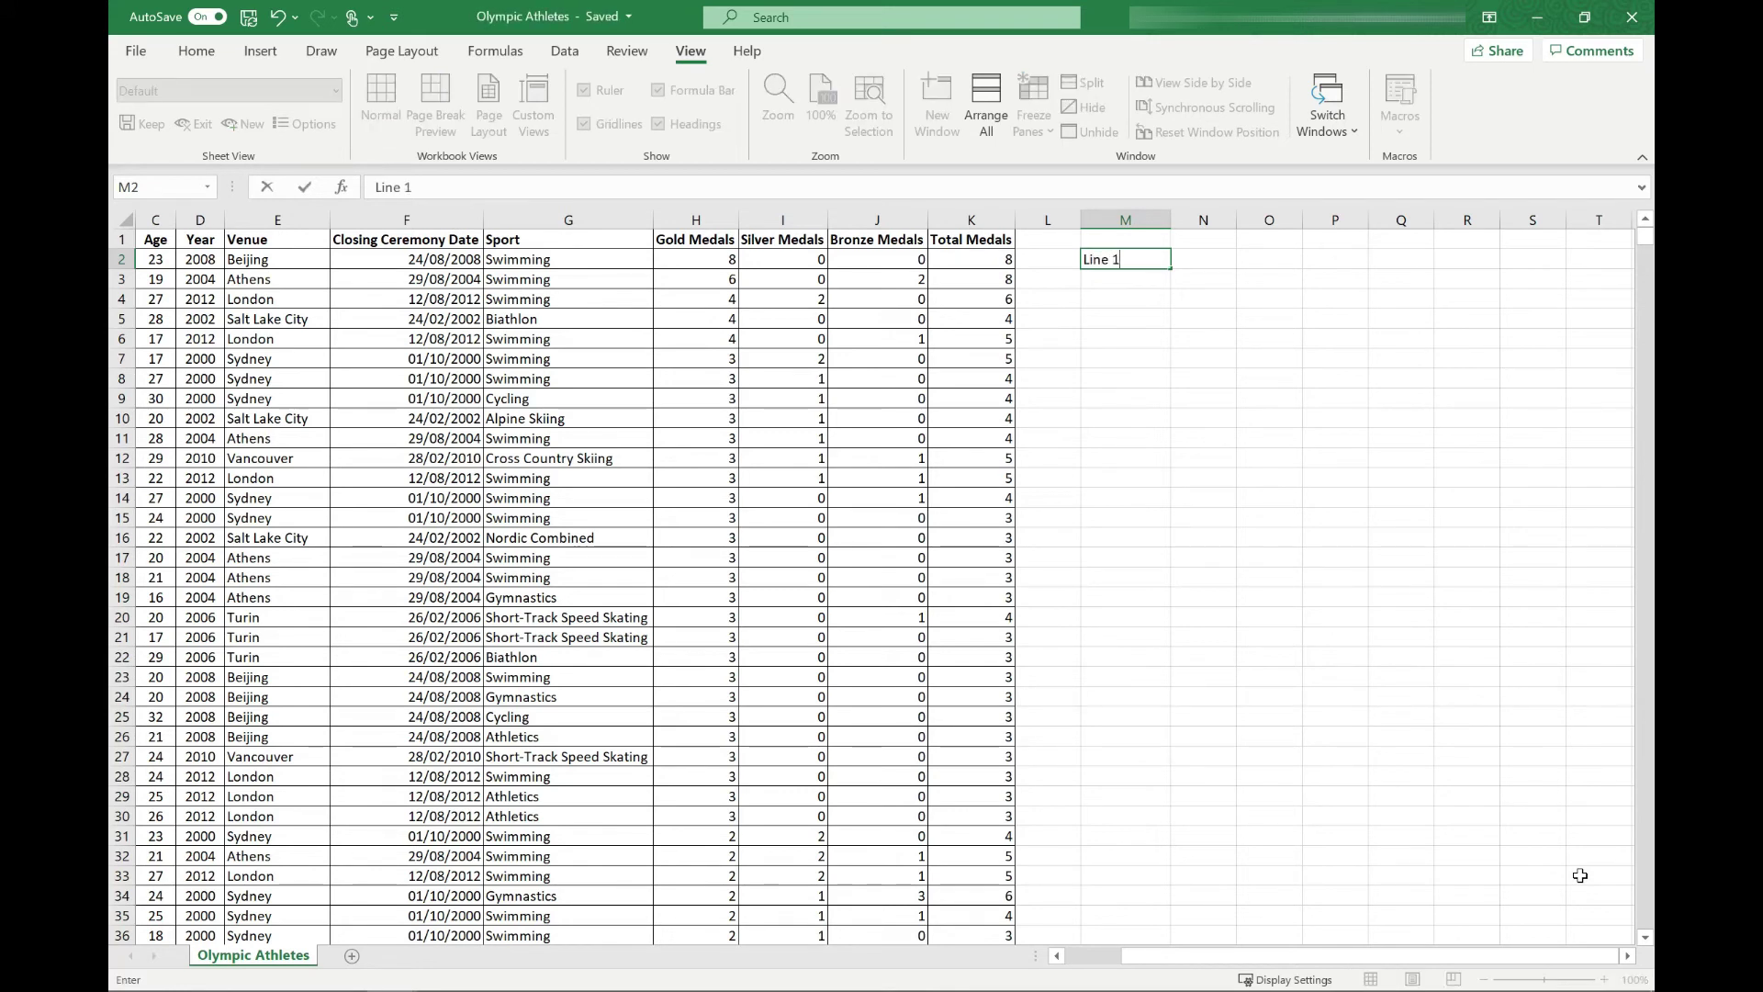
key(Return)
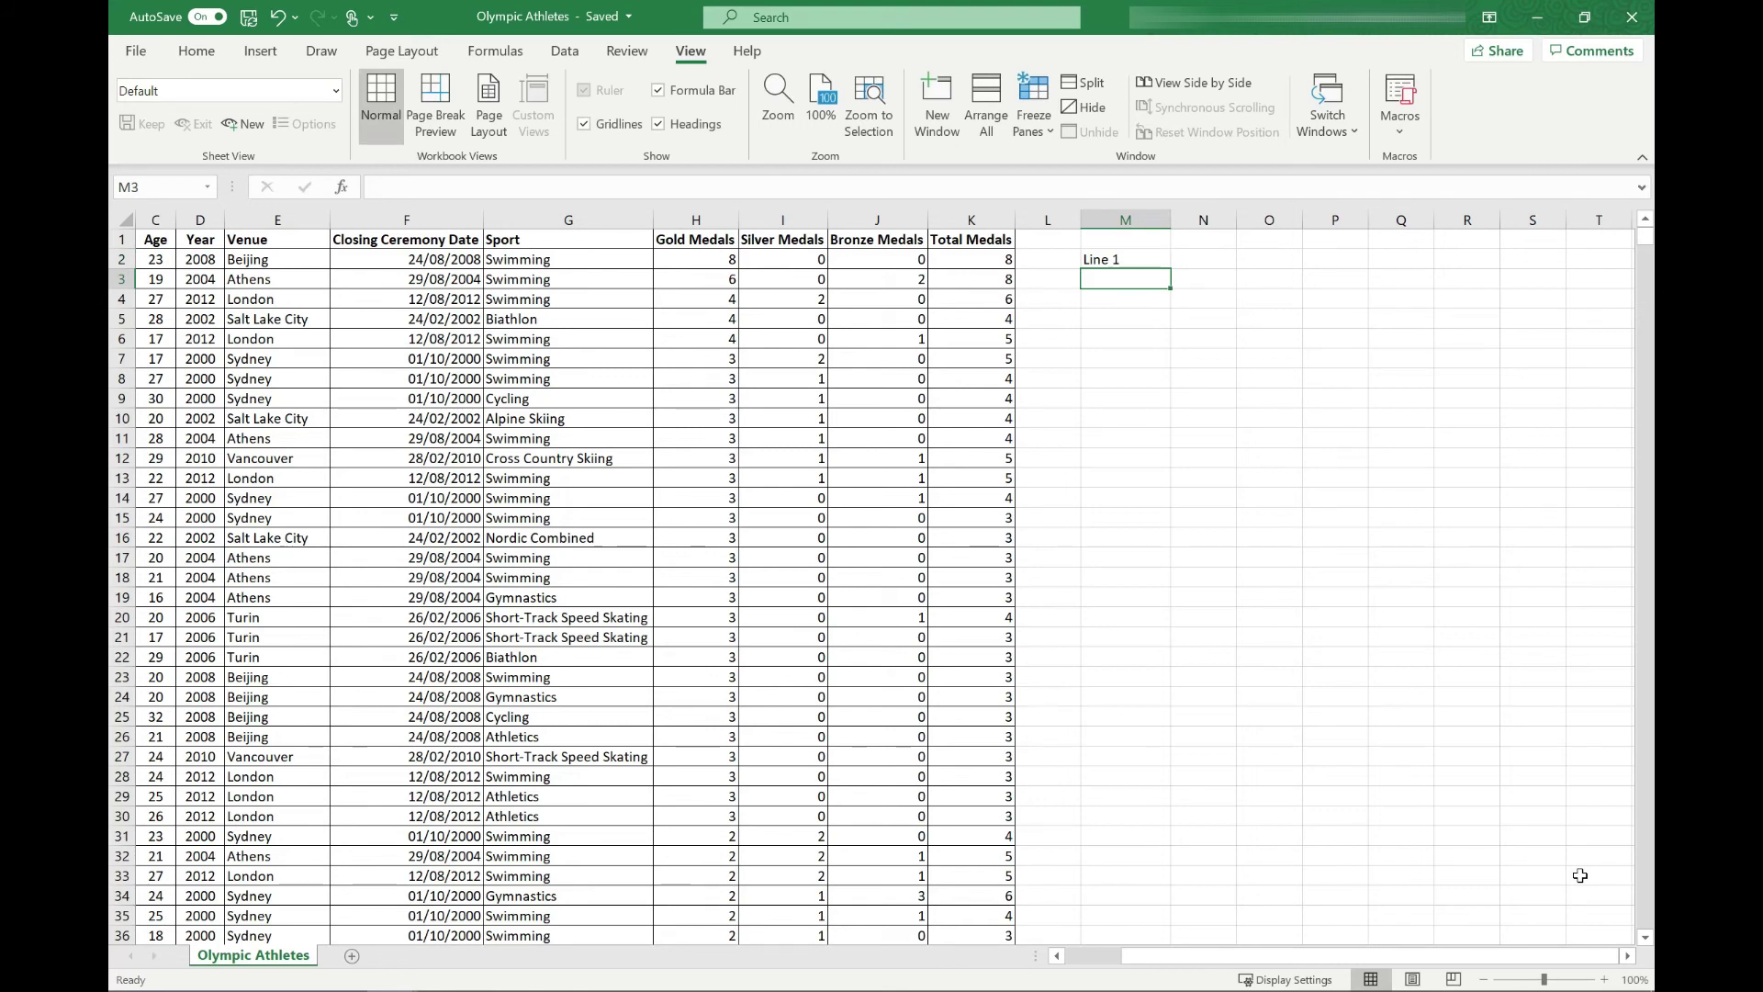
- Add Line 2 and Line 3 on separate lines below Line 1 within cell M2
click(1129, 257)
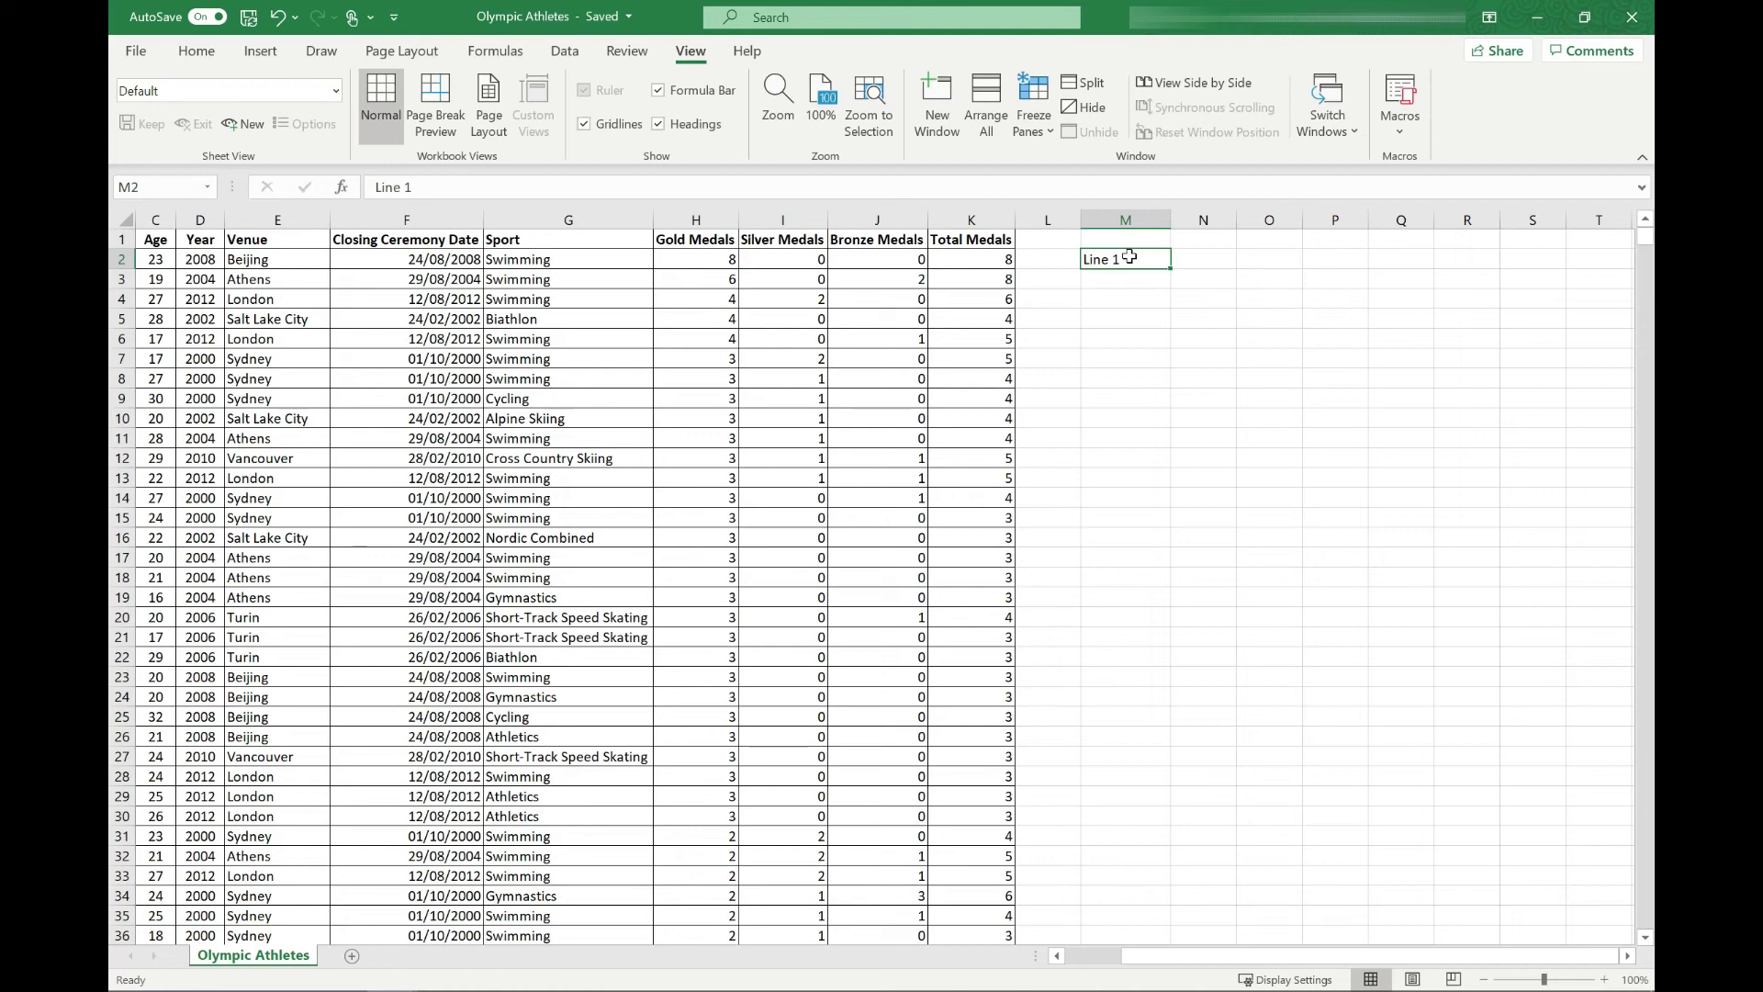
key(F2)
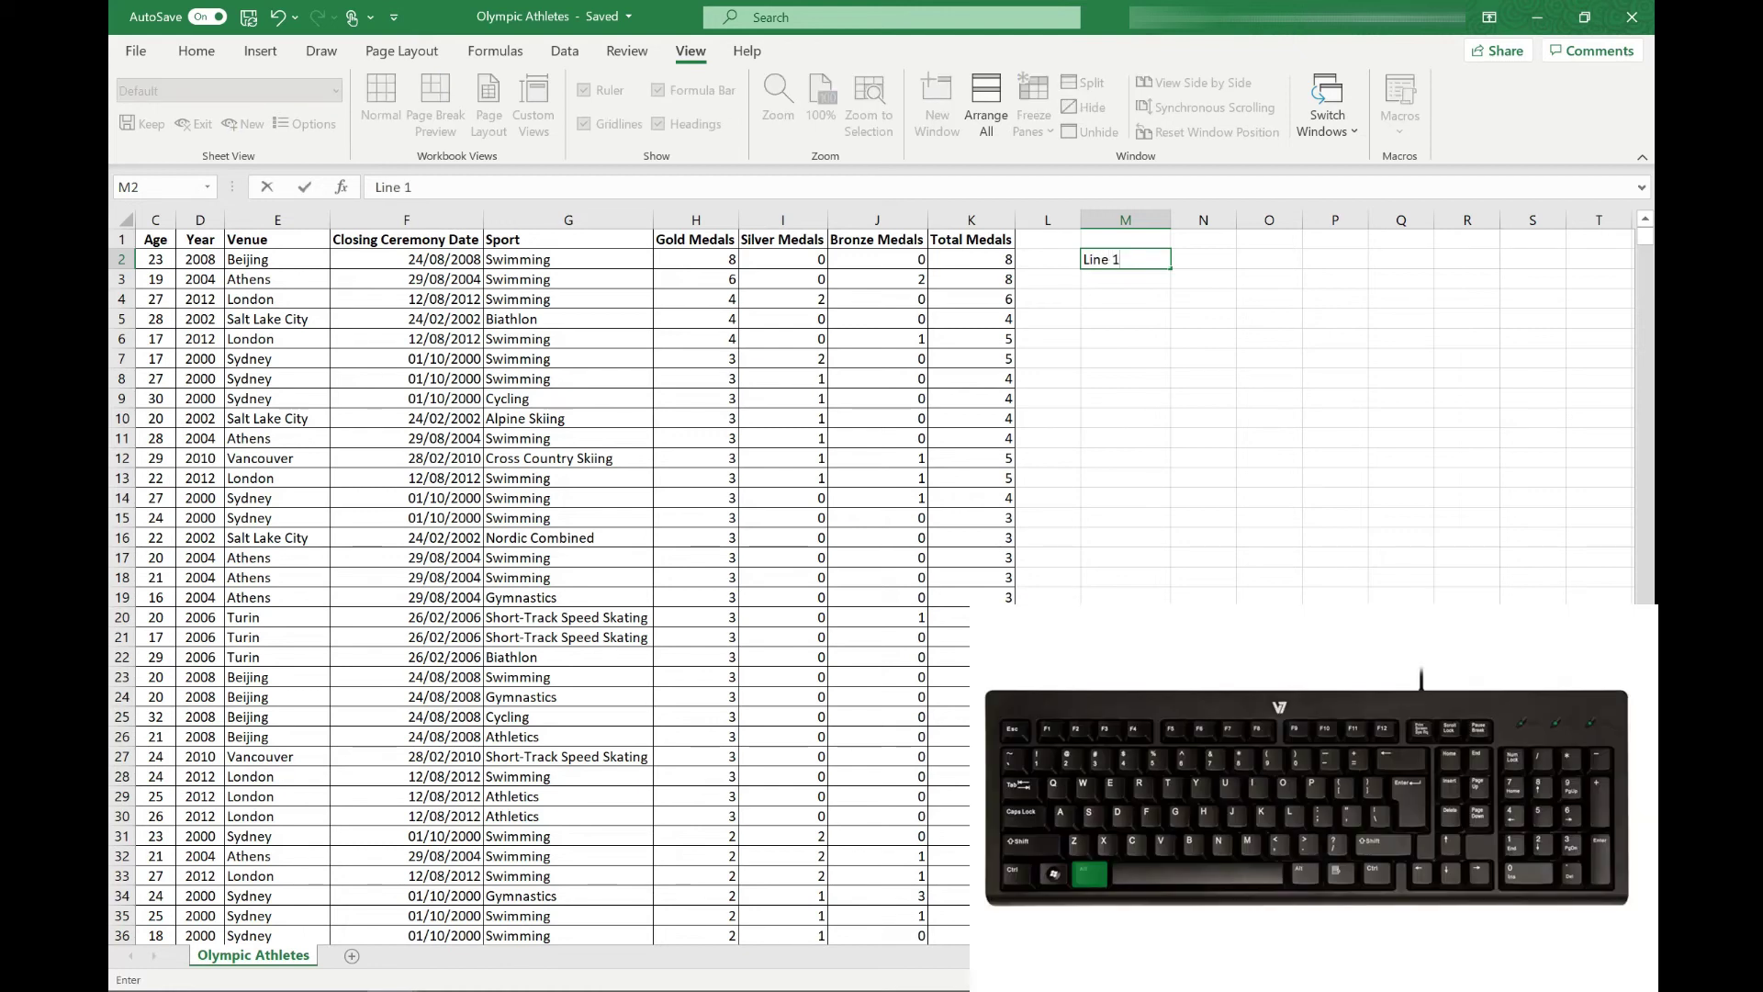
key(alt+Return)
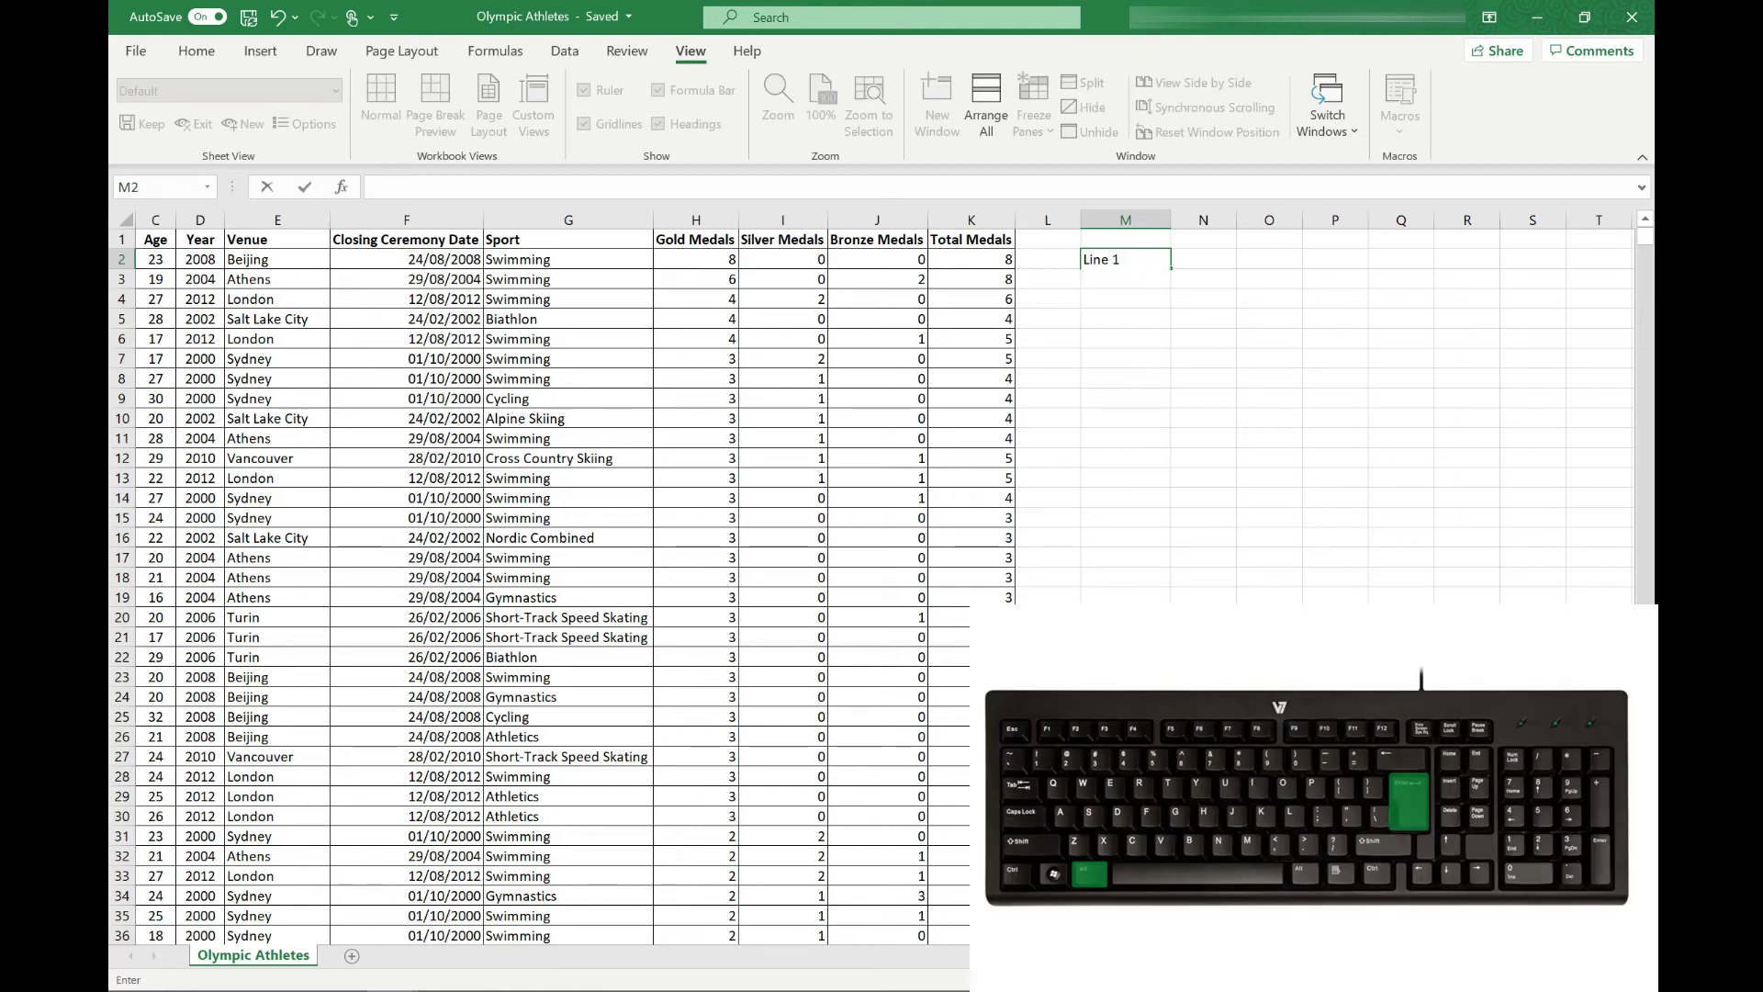
text(Line 2)
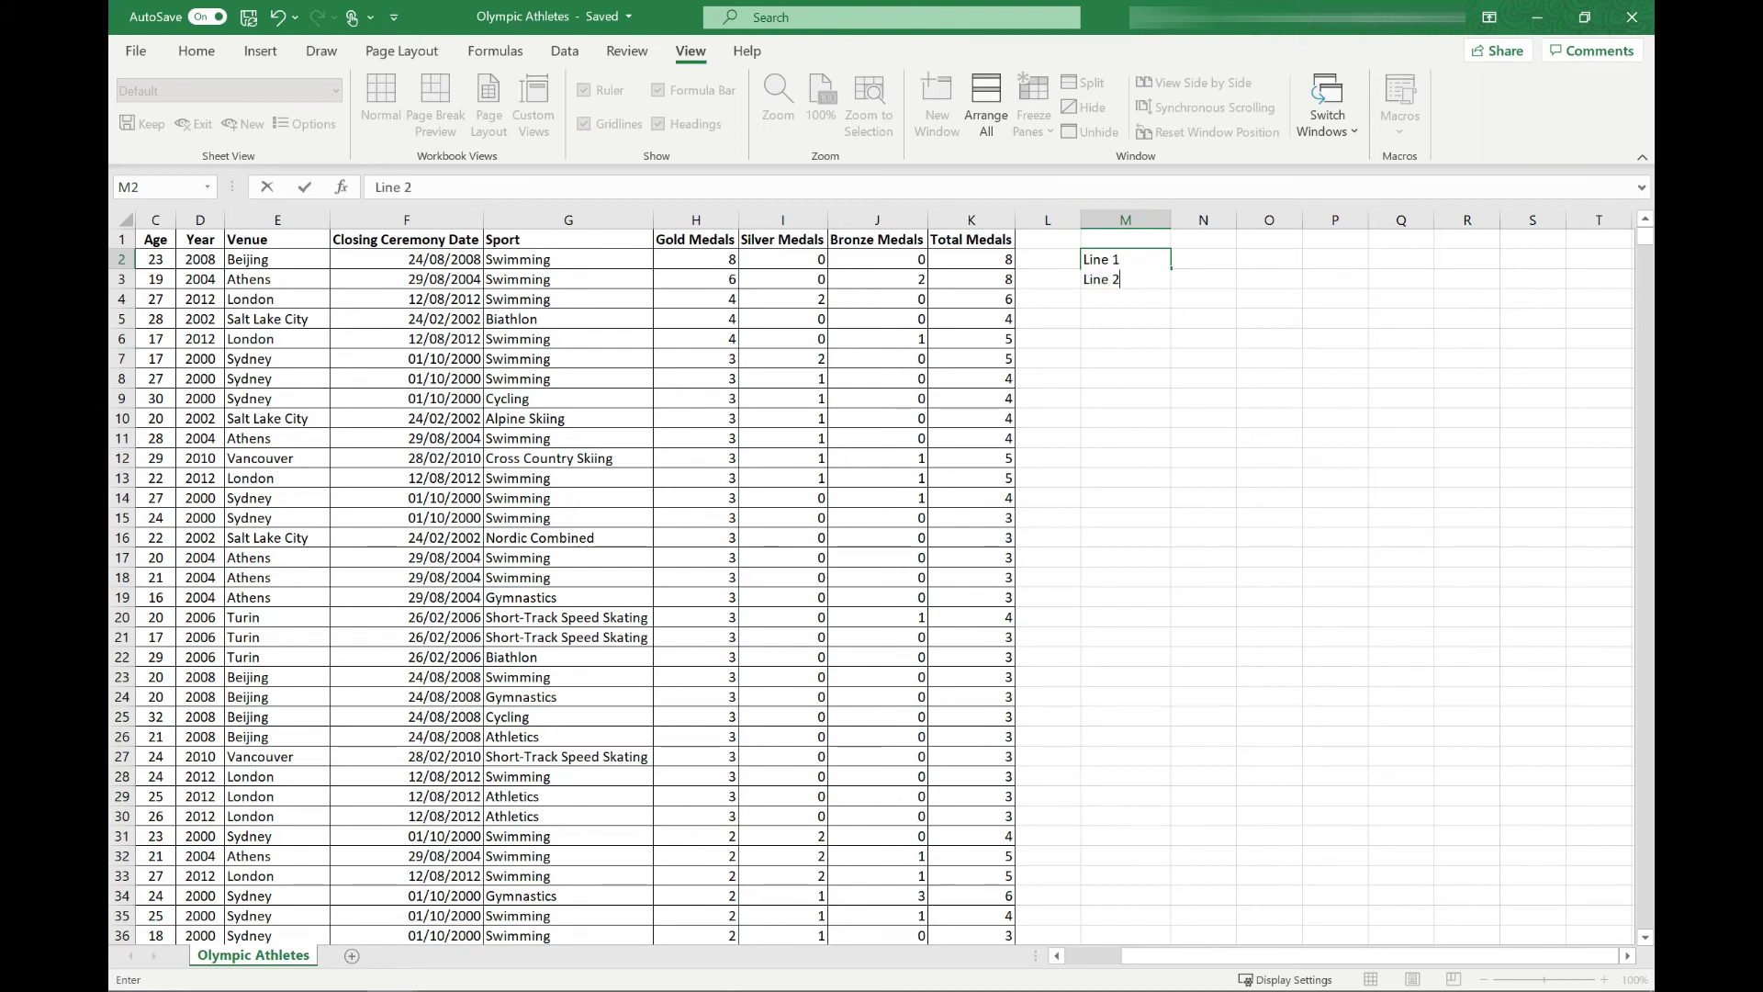
key(alt+Return)
text(Line 3)
key(Return)
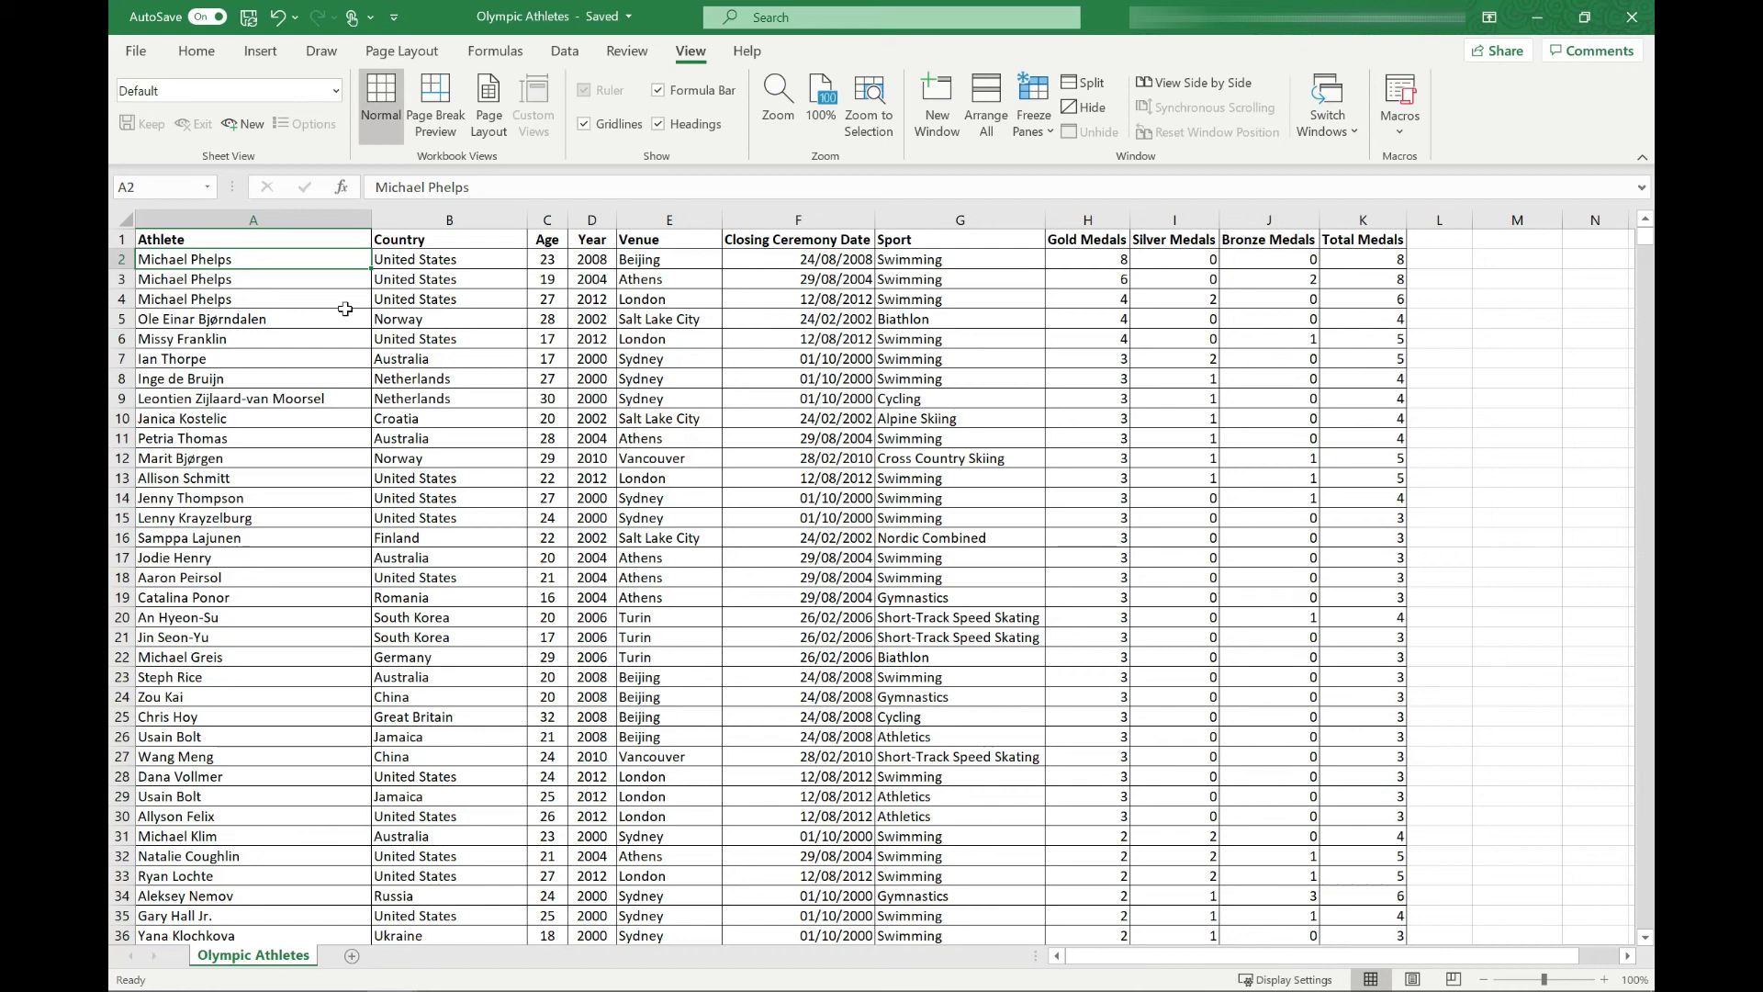
key(ctrl+k)
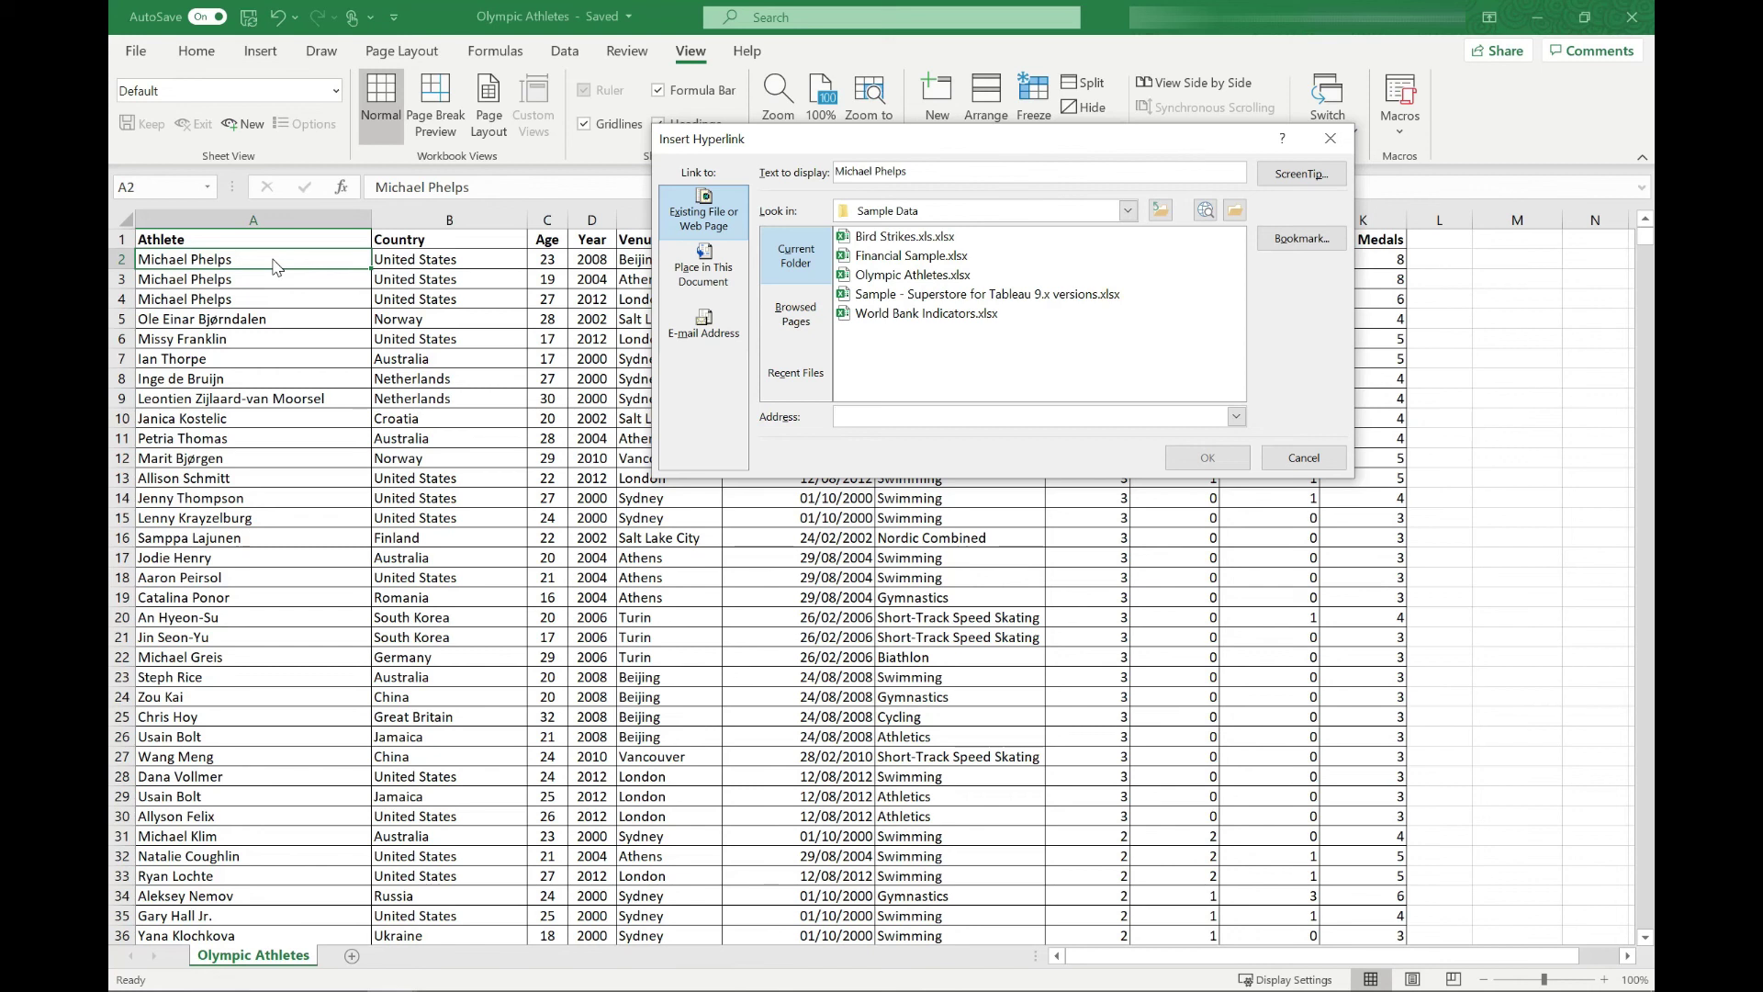
text(https://en.wikipedia.org/wiki/Michael_Phelps)
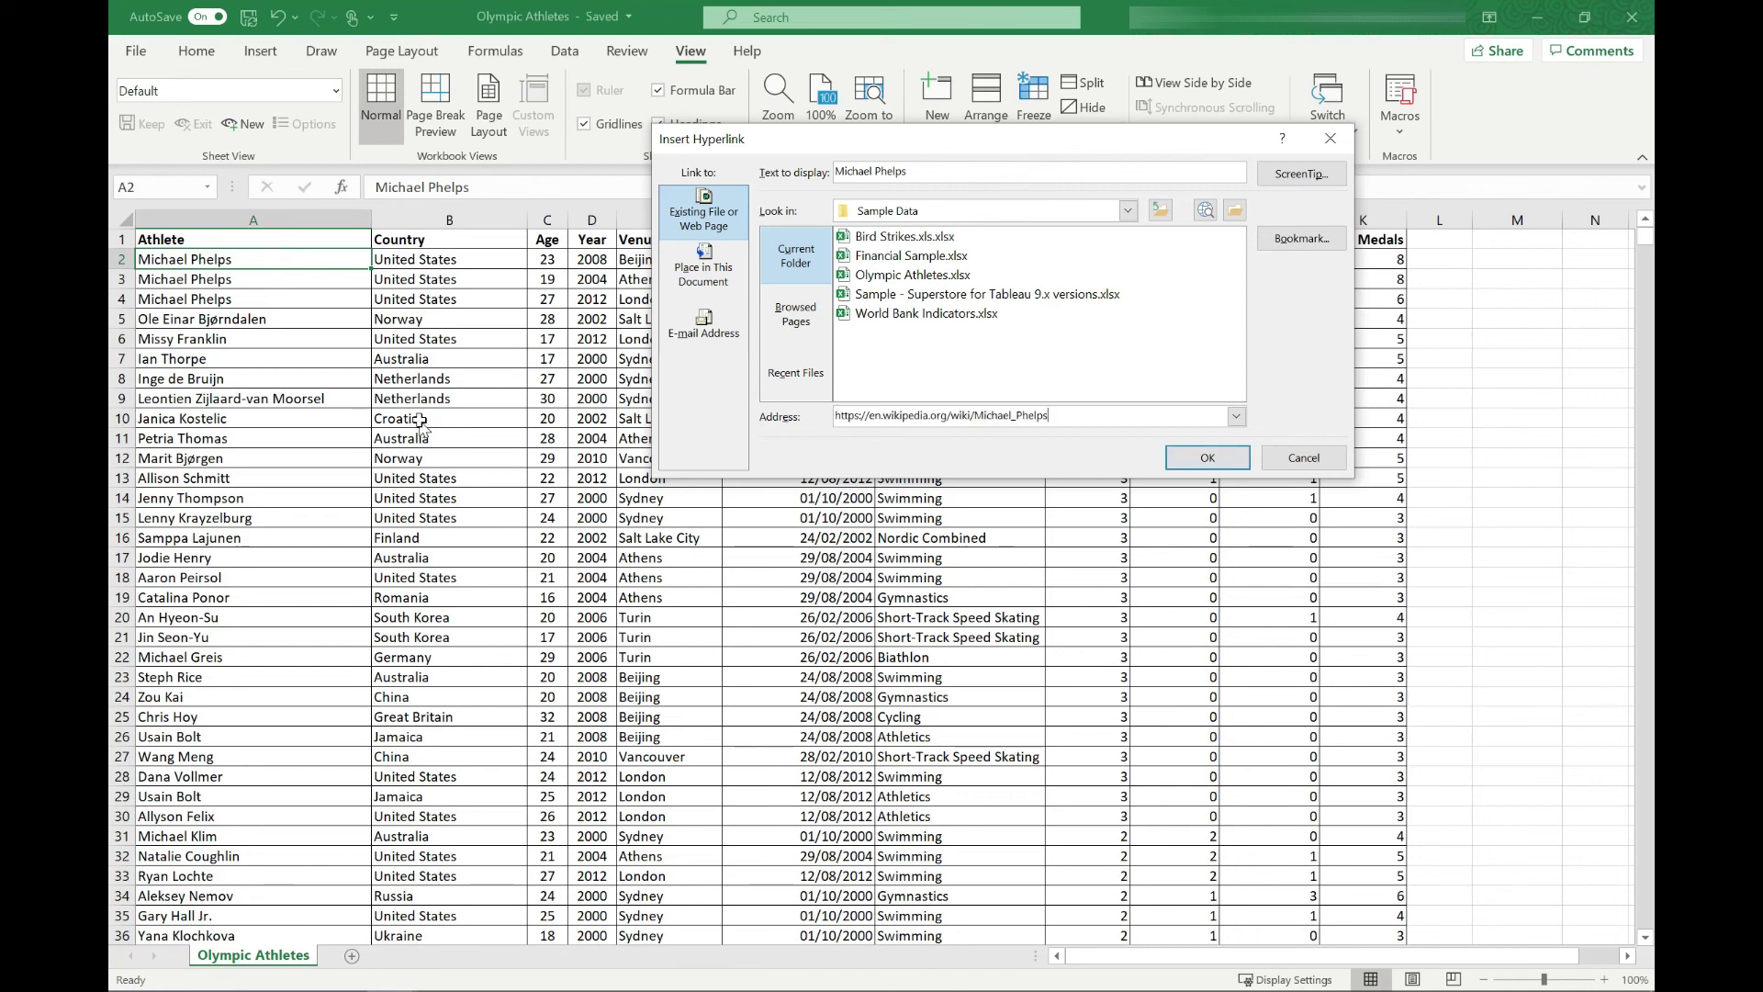
key(Return)
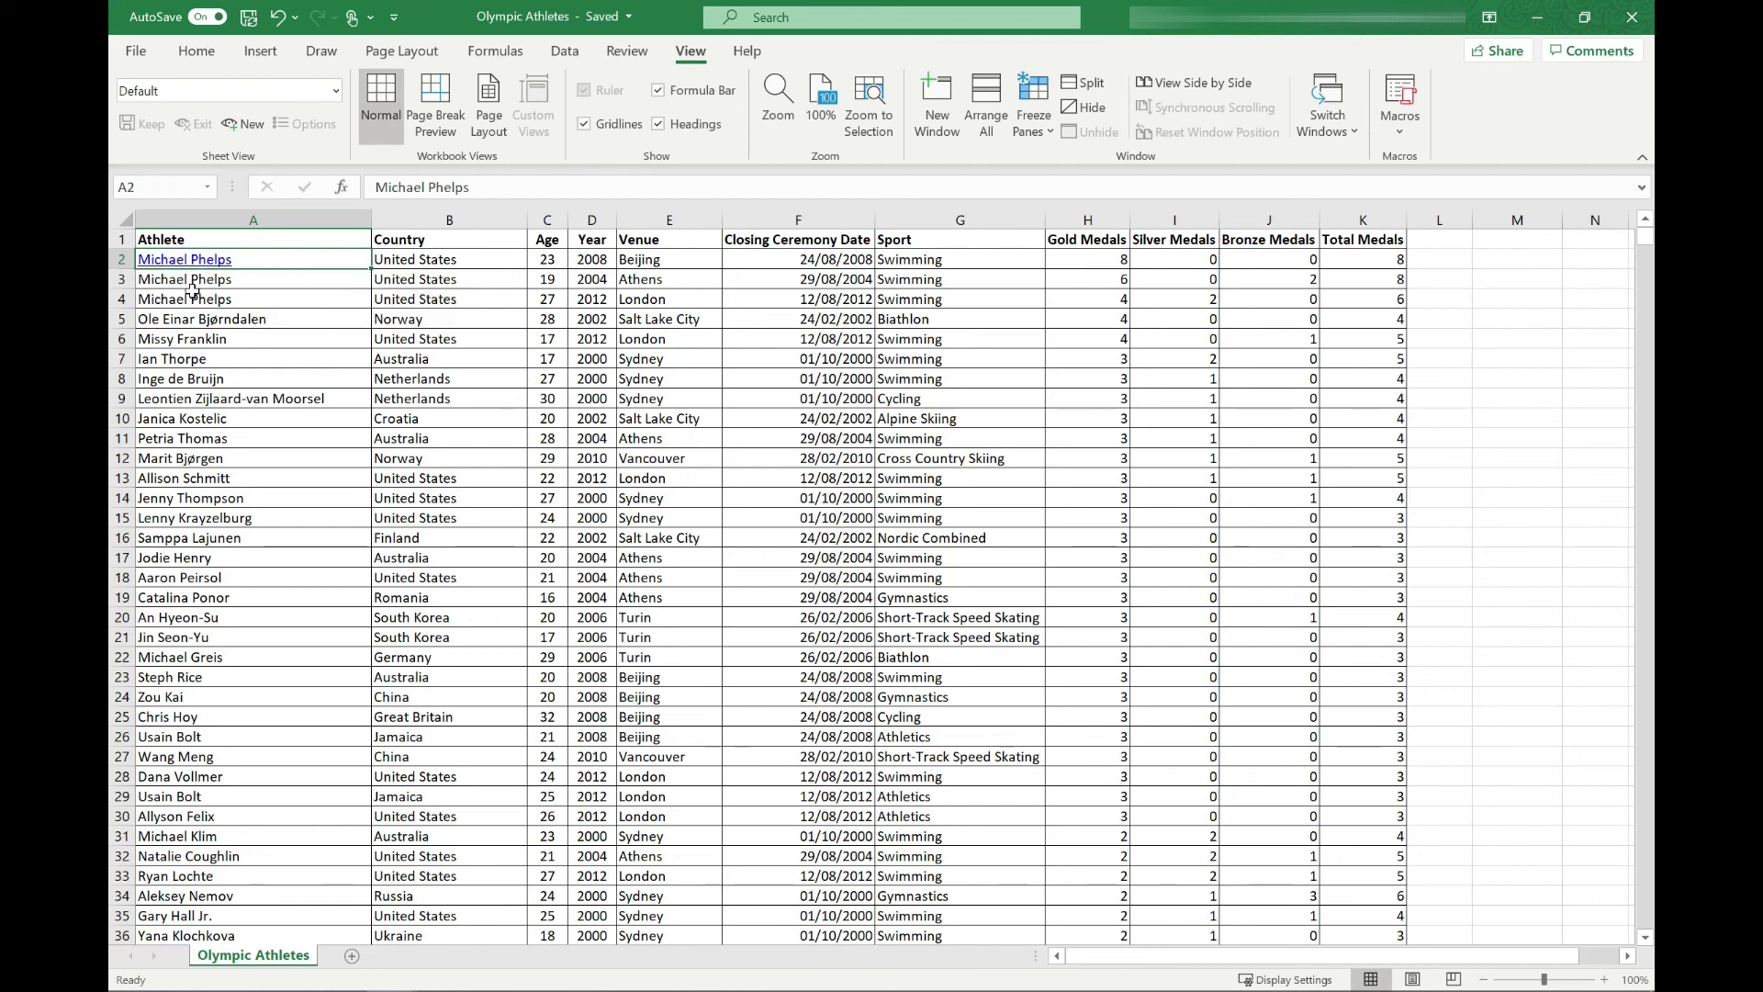
click(239, 284)
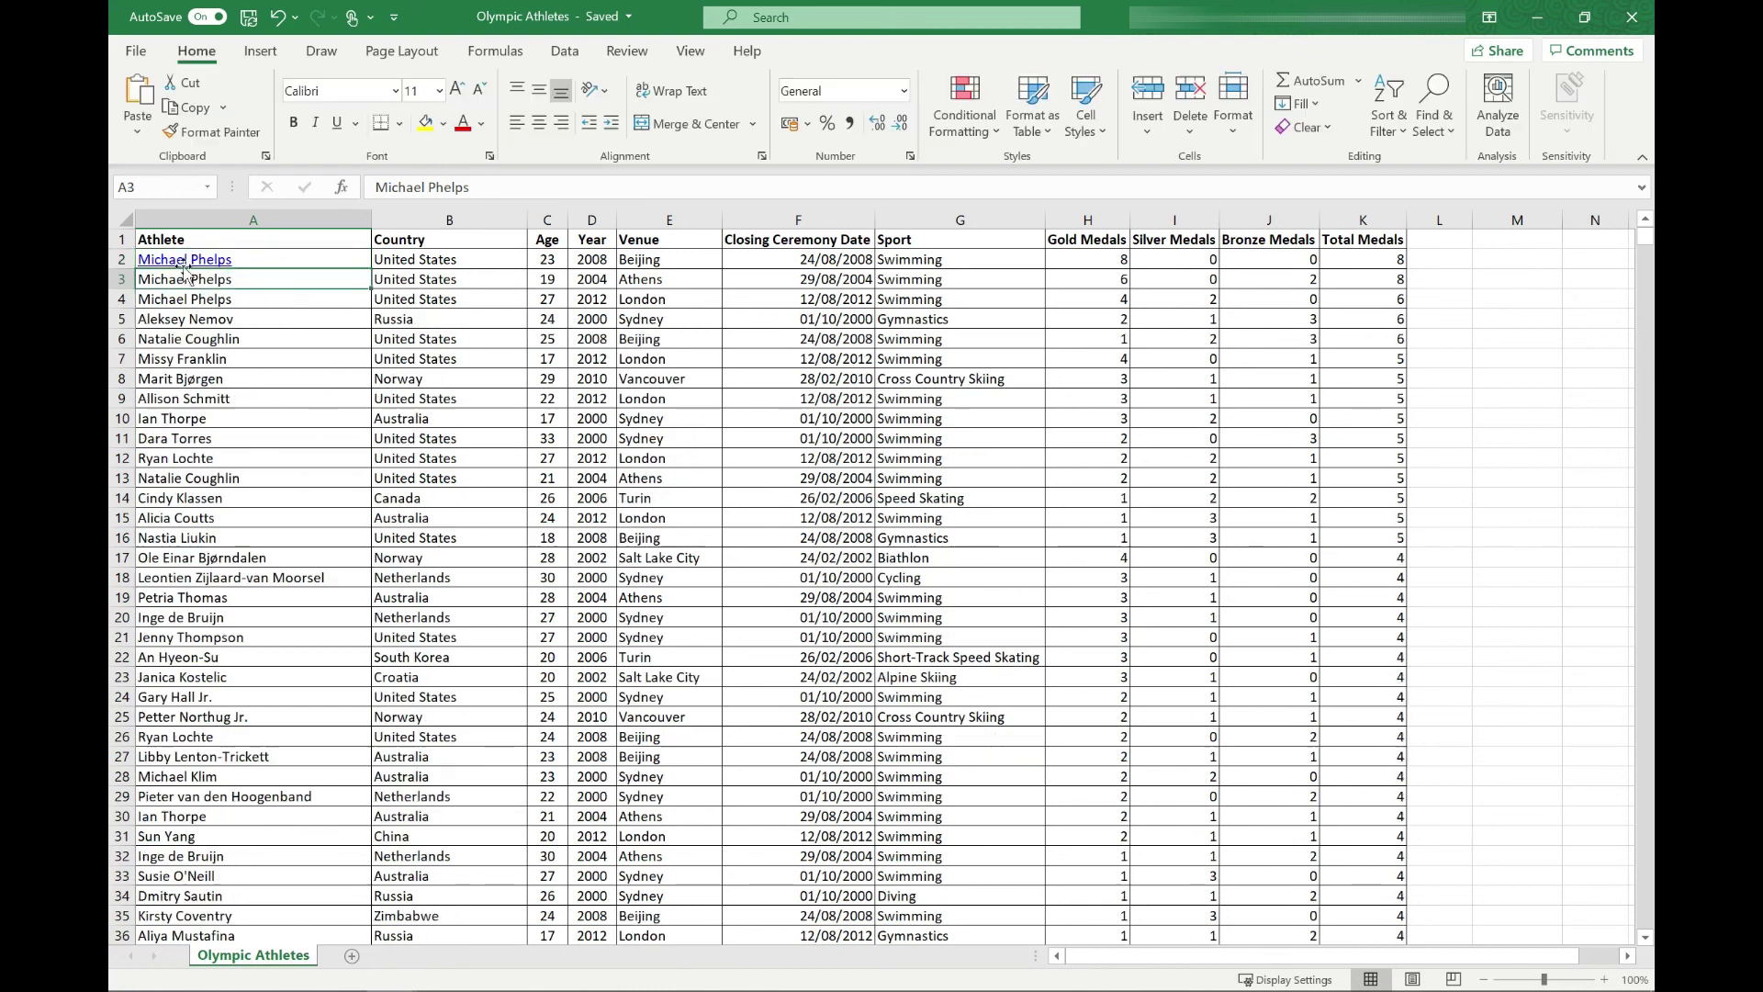
click(183, 264)
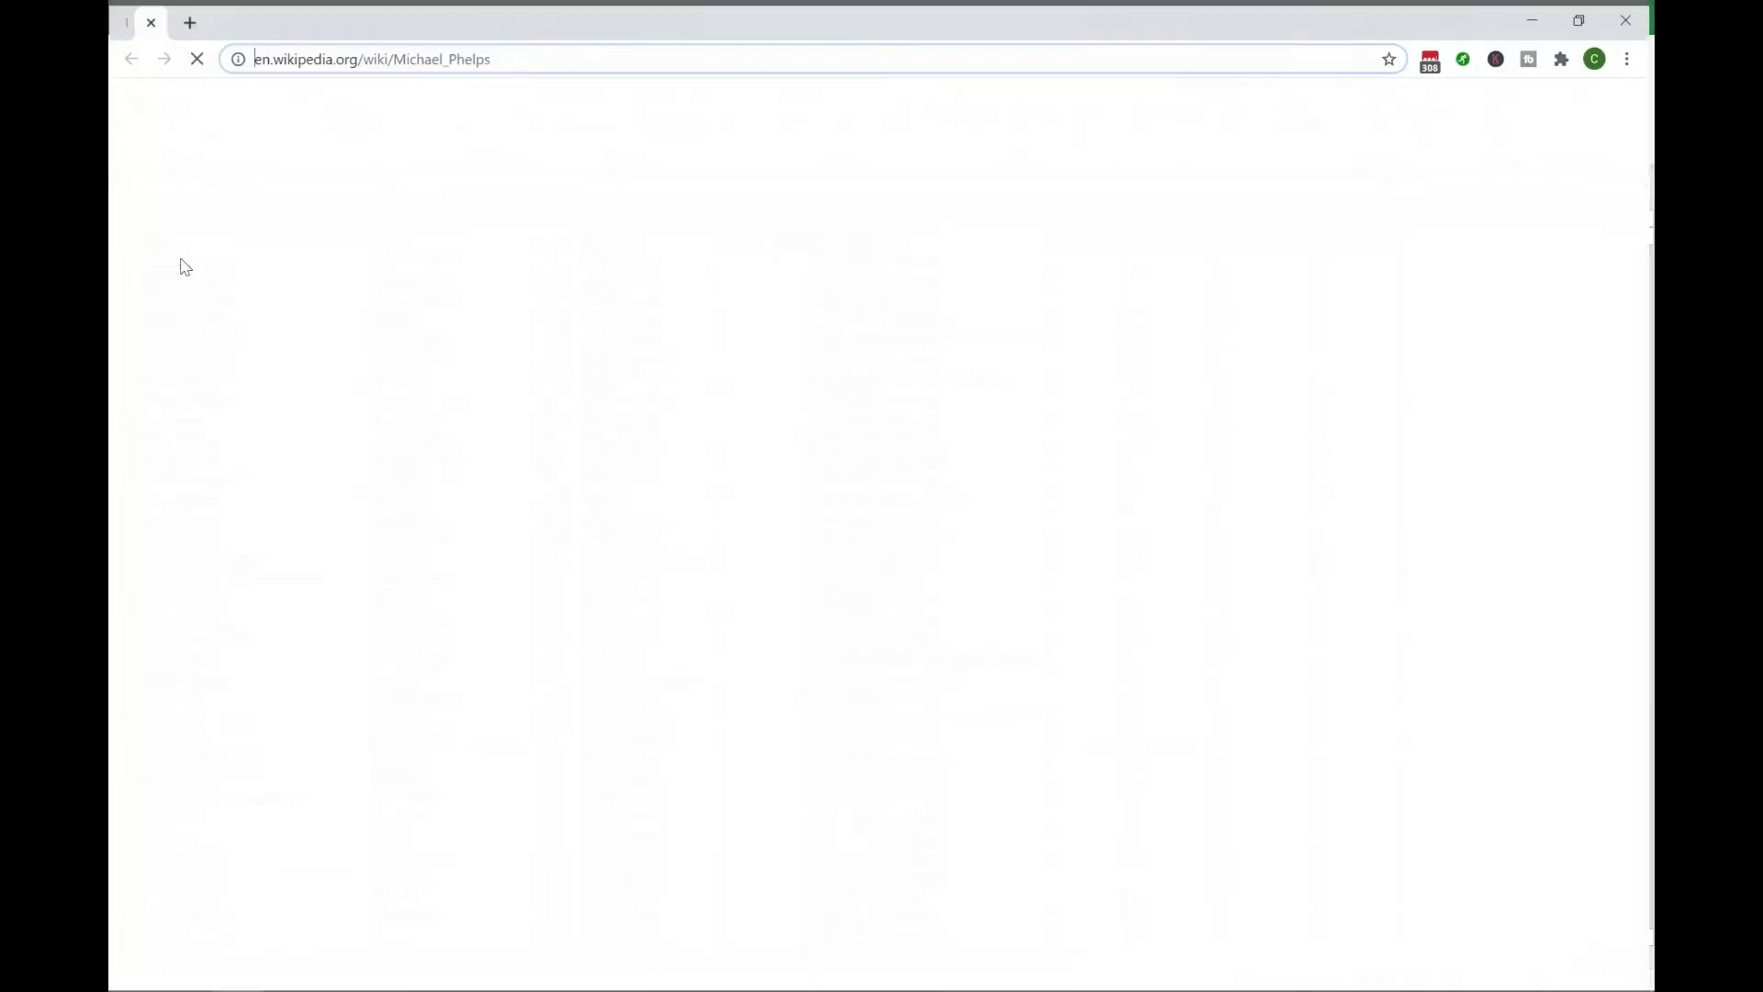